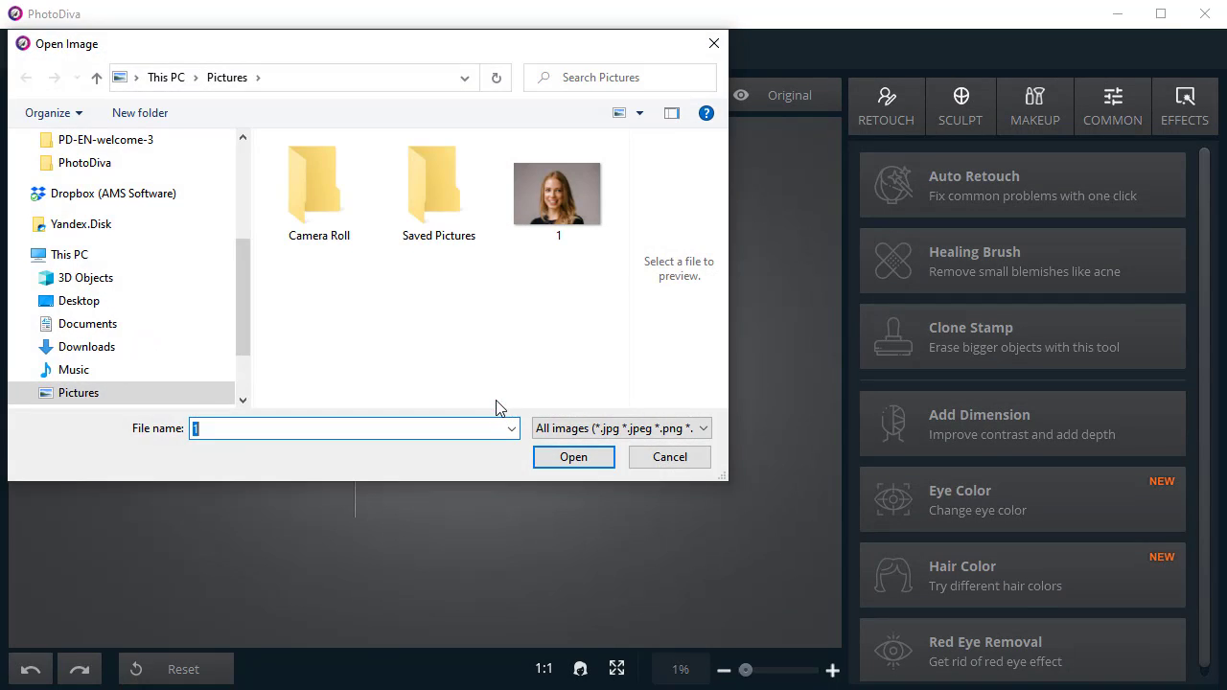
- Select and open the portrait file 1.jpg from Pictures
left_click(570, 168)
- Apply the Glamorous portrait and Remove face shine auto-retouch styles to 1.jpg
left_click(569, 459)
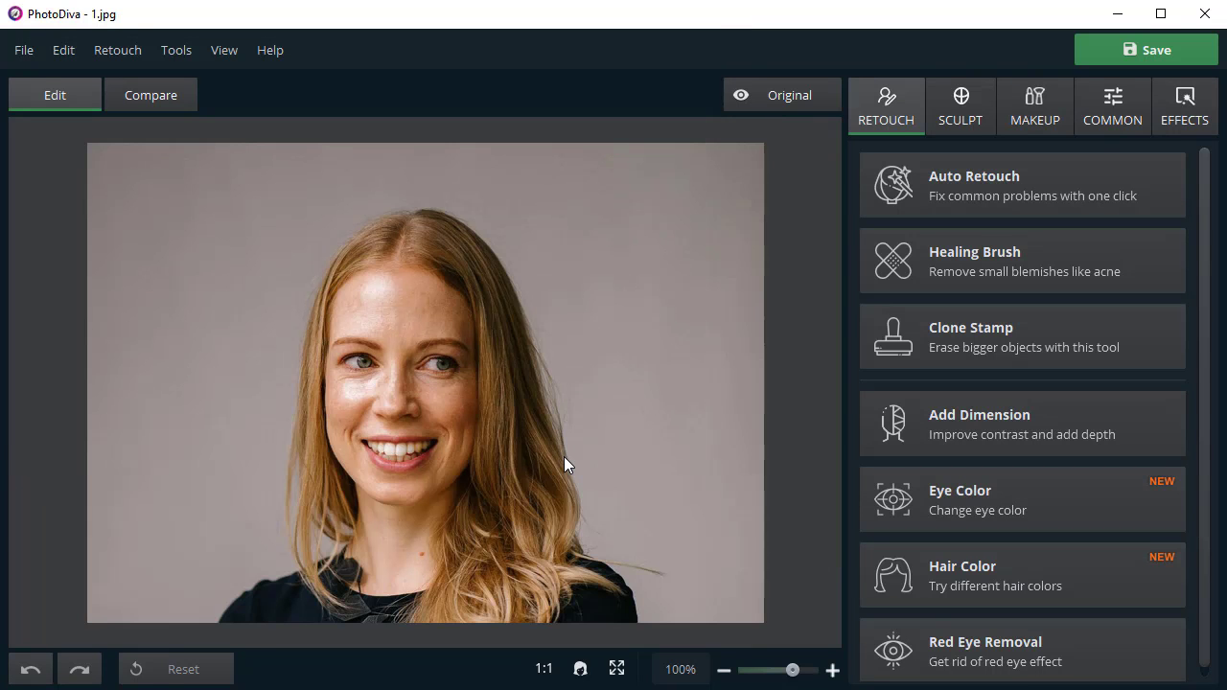
left_click(1000, 166)
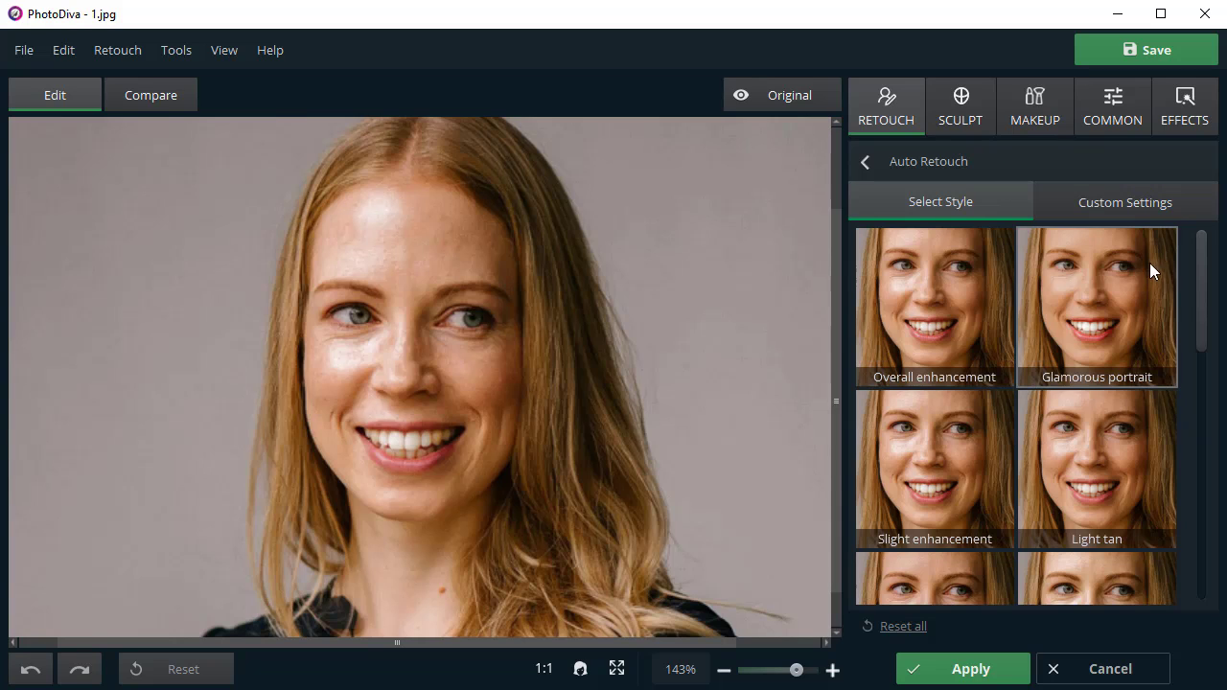
mouse_move(1204, 303)
left_mouse_down()
mouse_move(1197, 497)
mouse_move(1202, 279)
left_mouse_up()
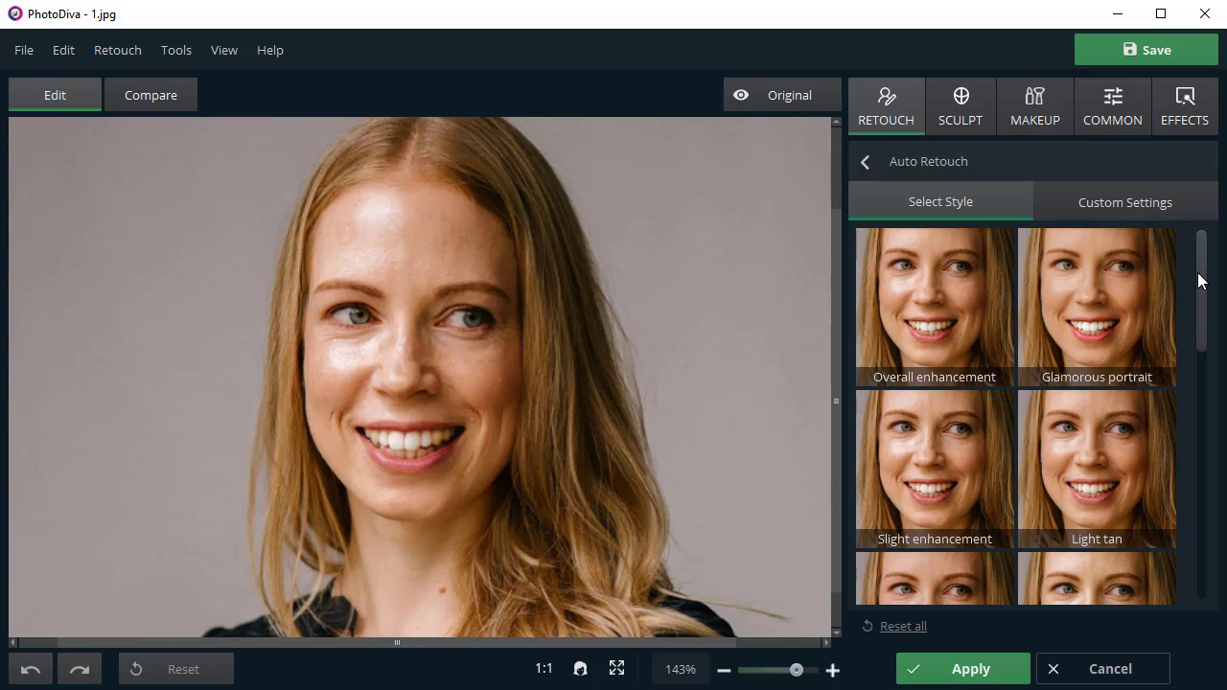
left_click(1138, 291)
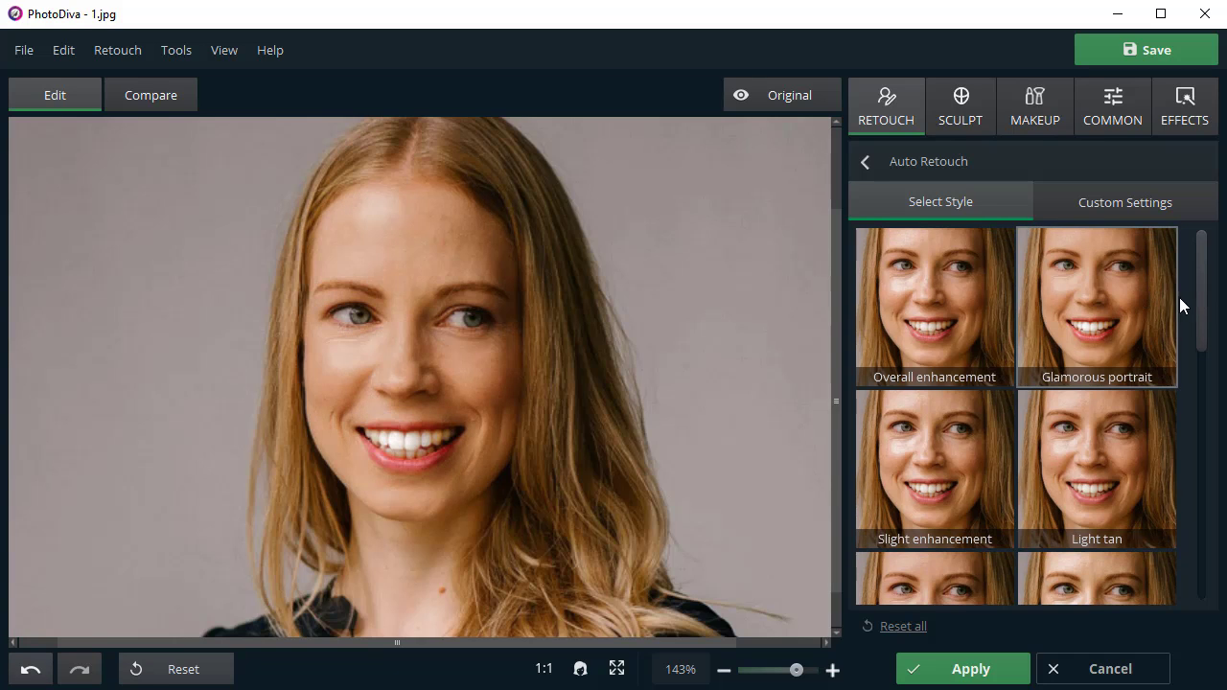
left_click_drag(1197, 320, 1197, 407)
left_click(951, 380)
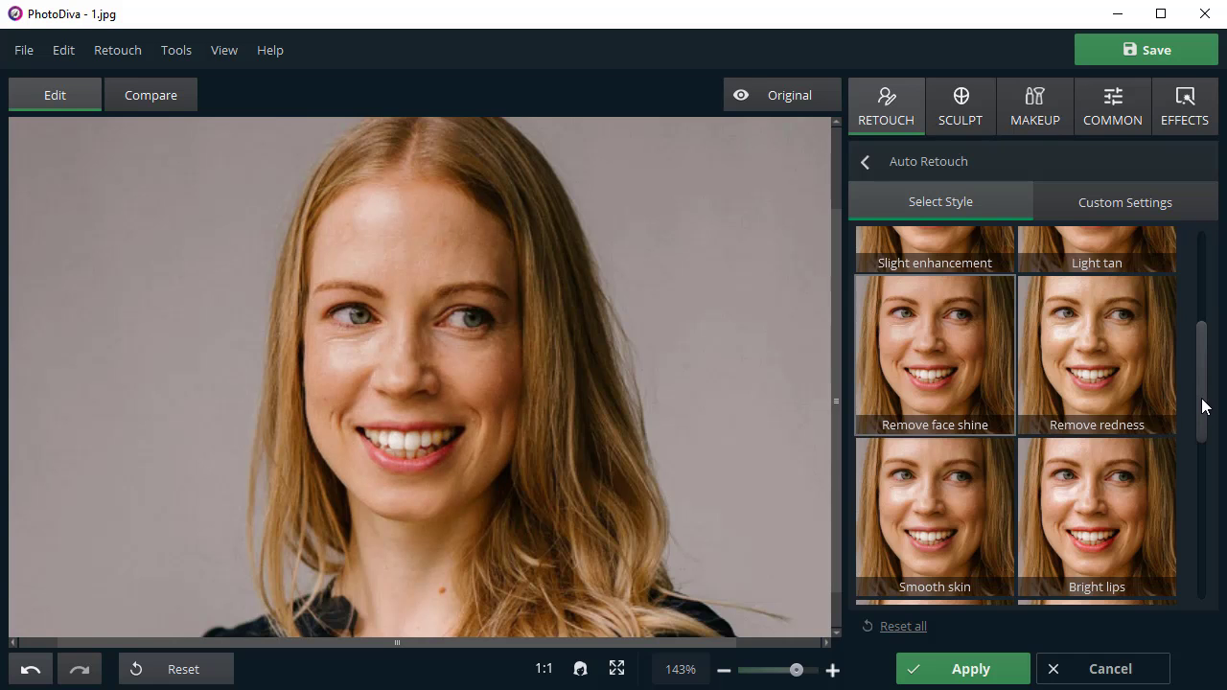
left_click_drag(1205, 407, 1152, 518)
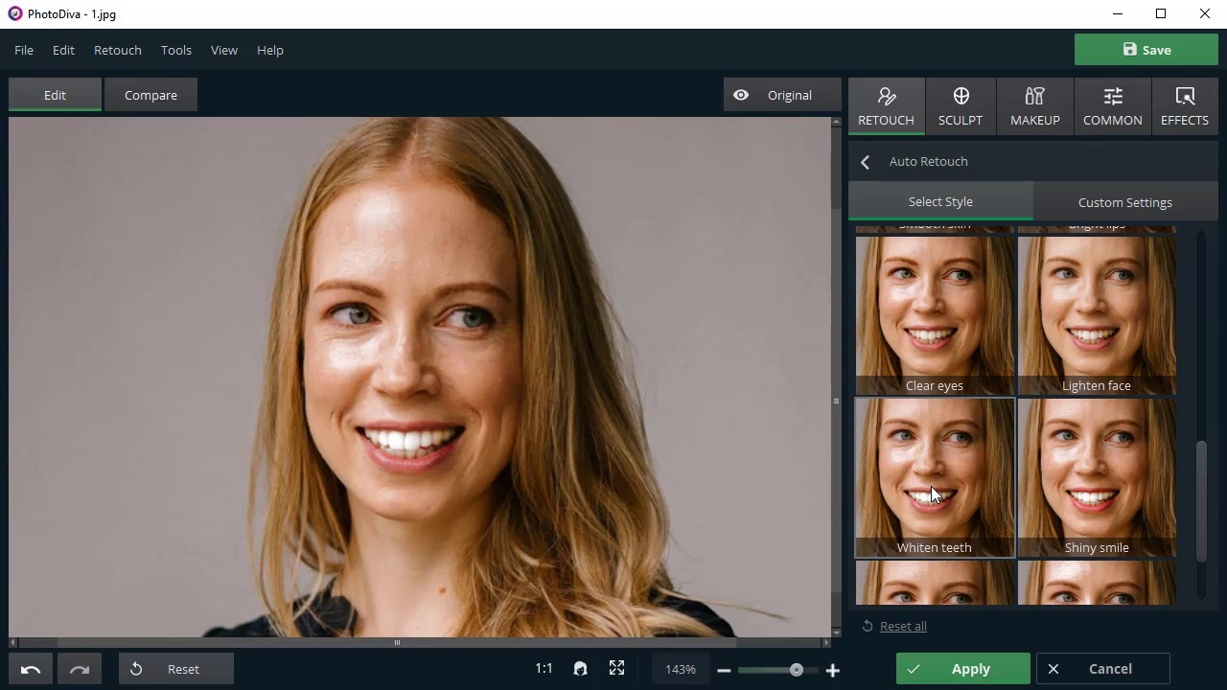
- Set Smoothing 69, Wrinkles 30, Redness 16, Glare -36 and skin tone Amount 26
left_click(1096, 192)
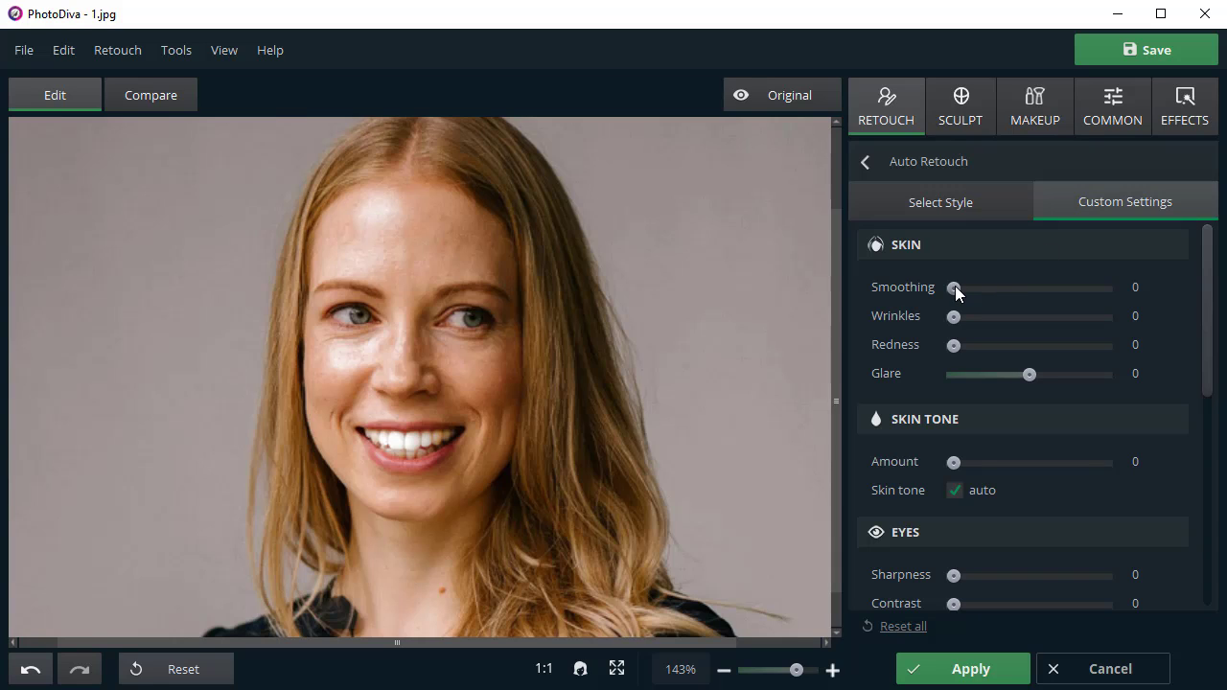
left_click_drag(954, 286, 1056, 287)
left_click_drag(954, 318, 1006, 372)
left_click(1026, 372)
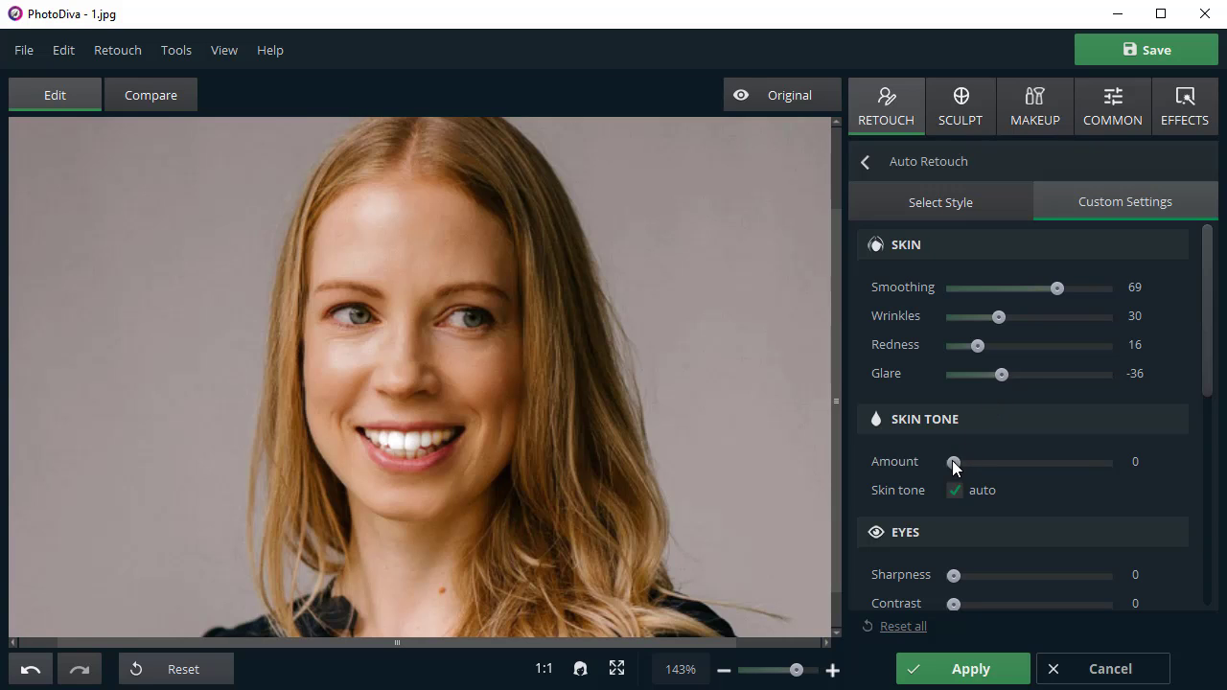
left_click_drag(954, 461, 994, 462)
- Sharpen the eyes and eyebrows, boost their contrast, and reduce dark circles
left_click_drag(1205, 375, 1197, 490)
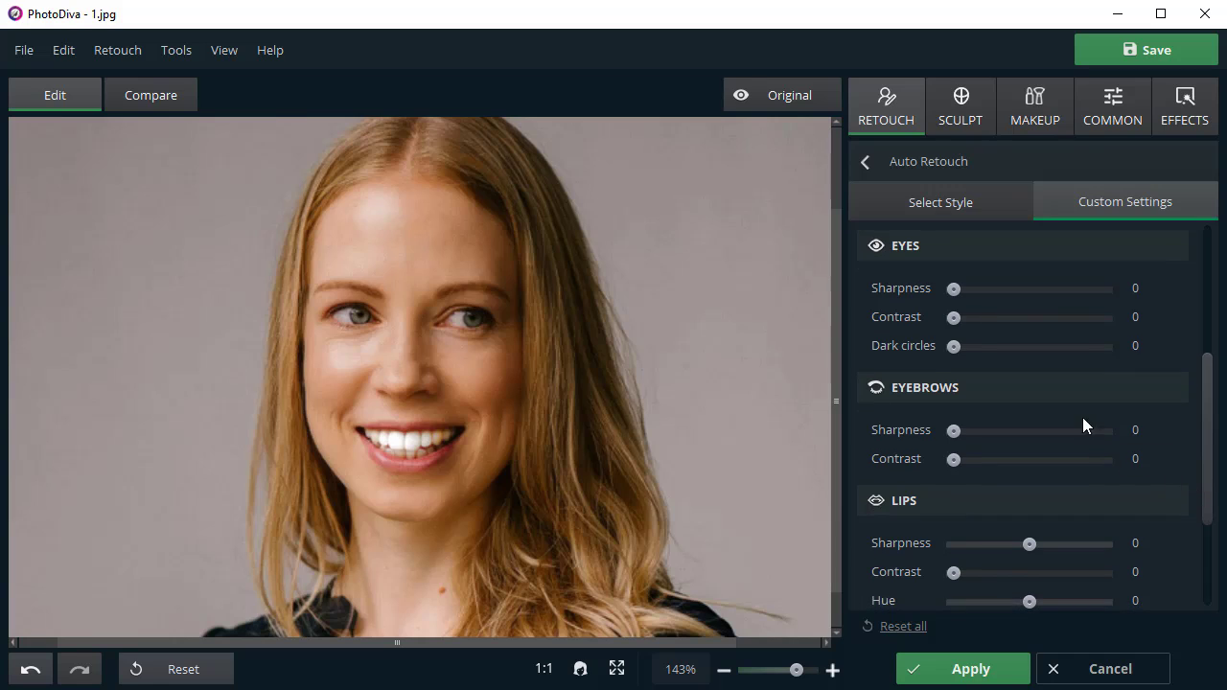
left_click_drag(953, 287, 1072, 290)
left_click_drag(954, 317, 1081, 317)
left_click_drag(954, 345, 1032, 344)
left_click_drag(953, 431, 1063, 430)
left_click_drag(954, 460, 1050, 459)
- Set lip hue -8, lip luminance 18 and teeth whiteness 78
left_click_drag(1208, 460, 1200, 561)
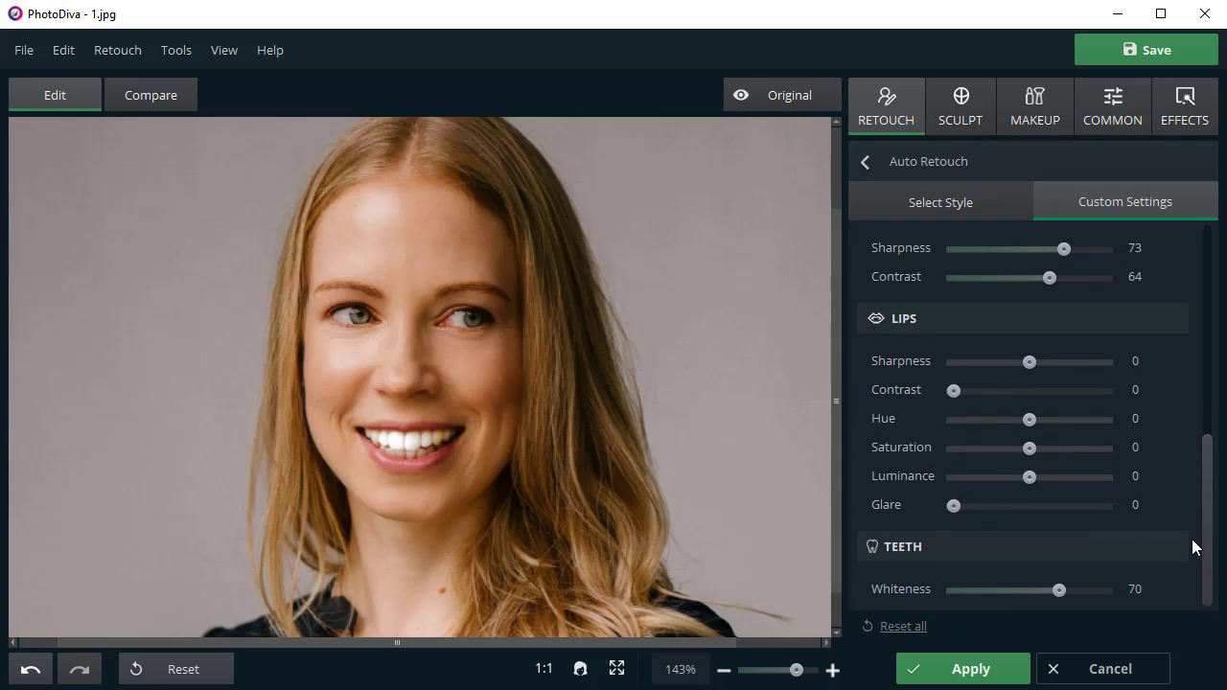
left_click_drag(1030, 420, 1022, 419)
left_click_drag(1030, 476, 1042, 475)
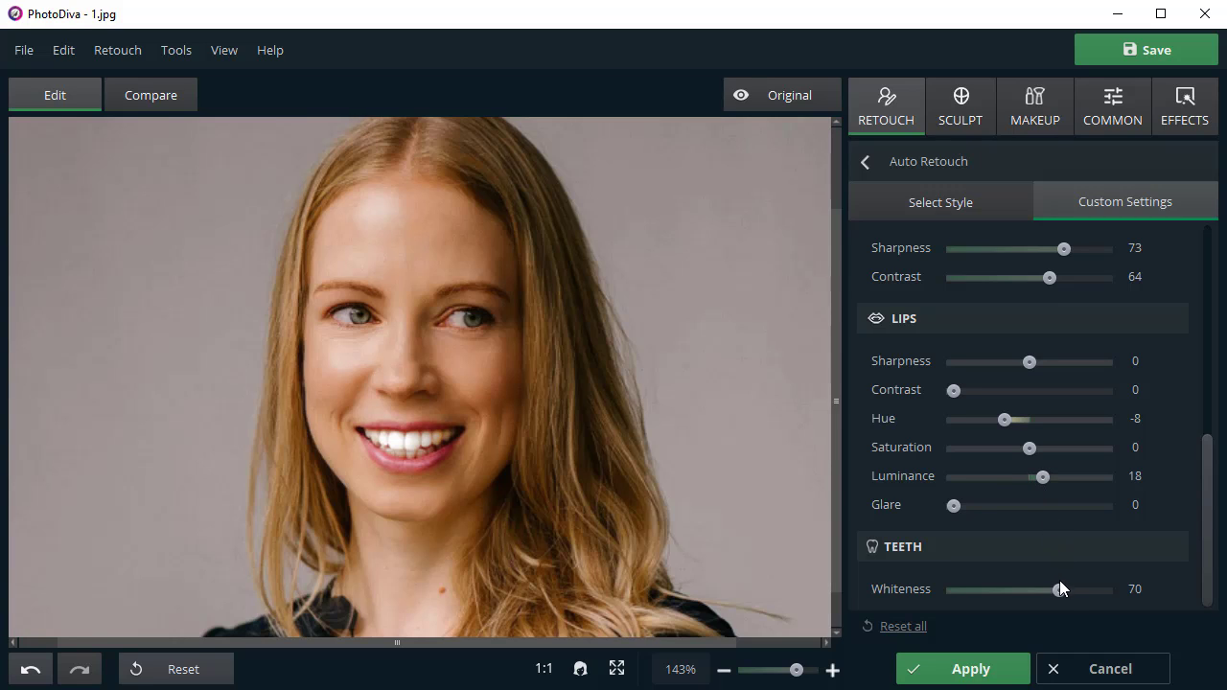
left_click_drag(1066, 587, 1069, 587)
- Apply the custom retouch settings and compare the edited portrait with the original
left_click(932, 668)
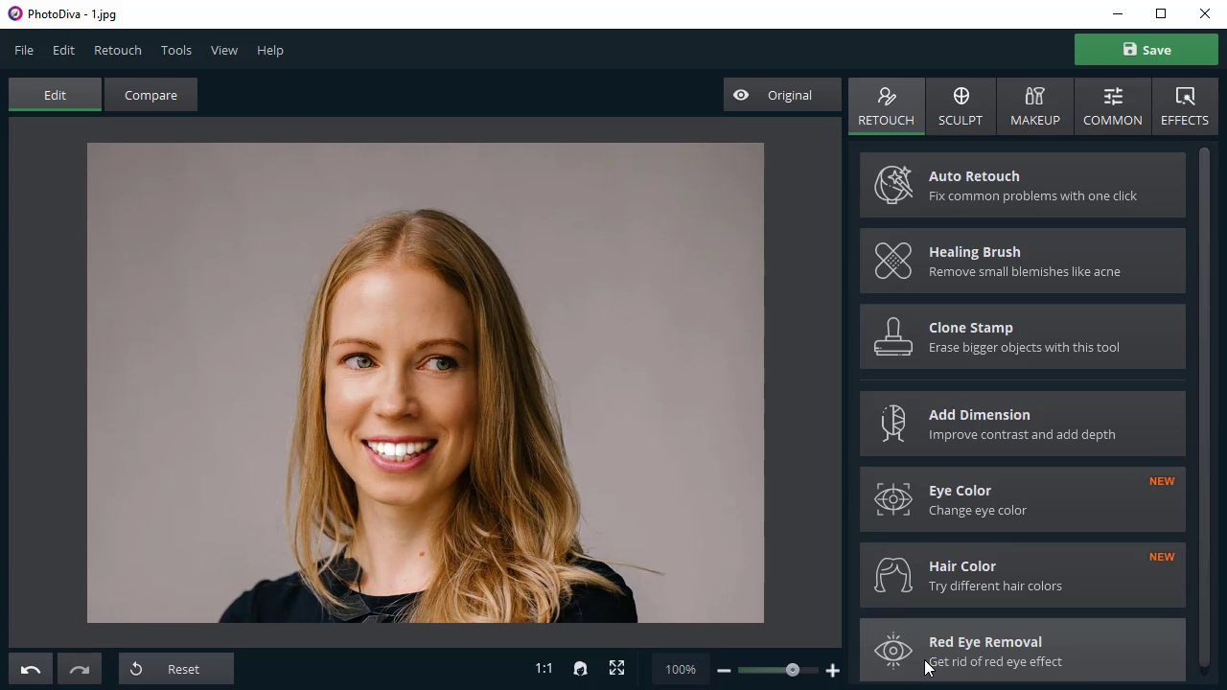
left_click(140, 91)
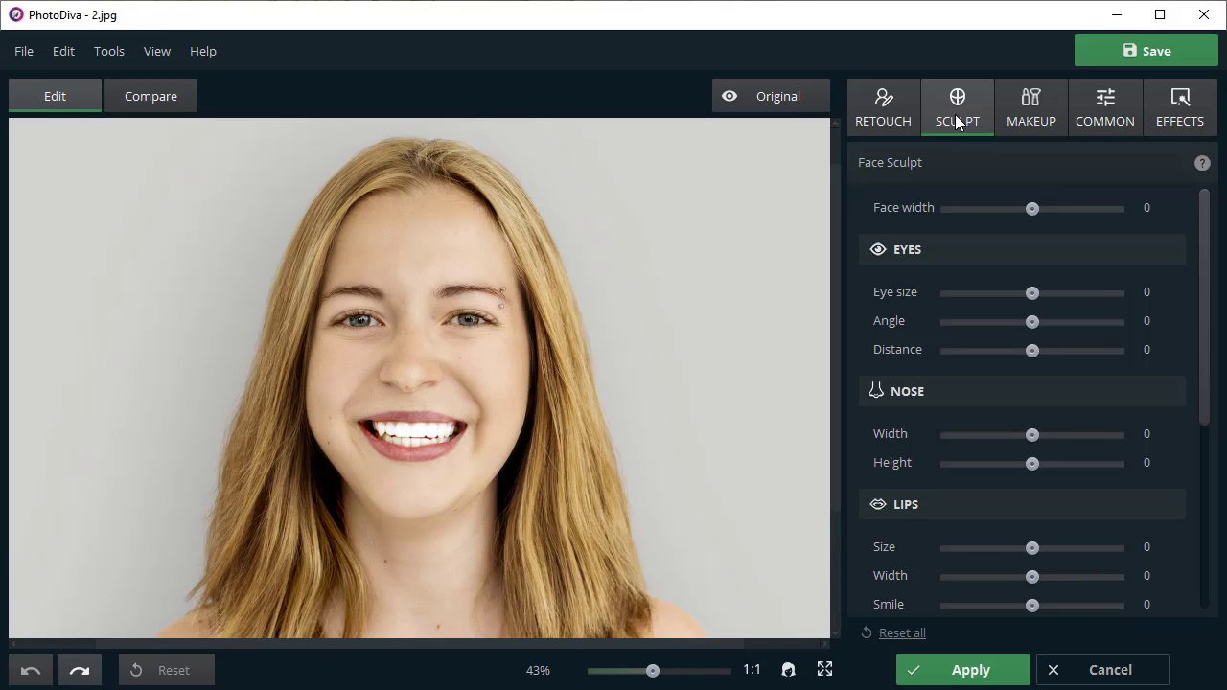
- Narrow the face width to -60, enlarge the eyes slightly, and narrow and shorten the nose
left_click_drag(1032, 209, 984, 212)
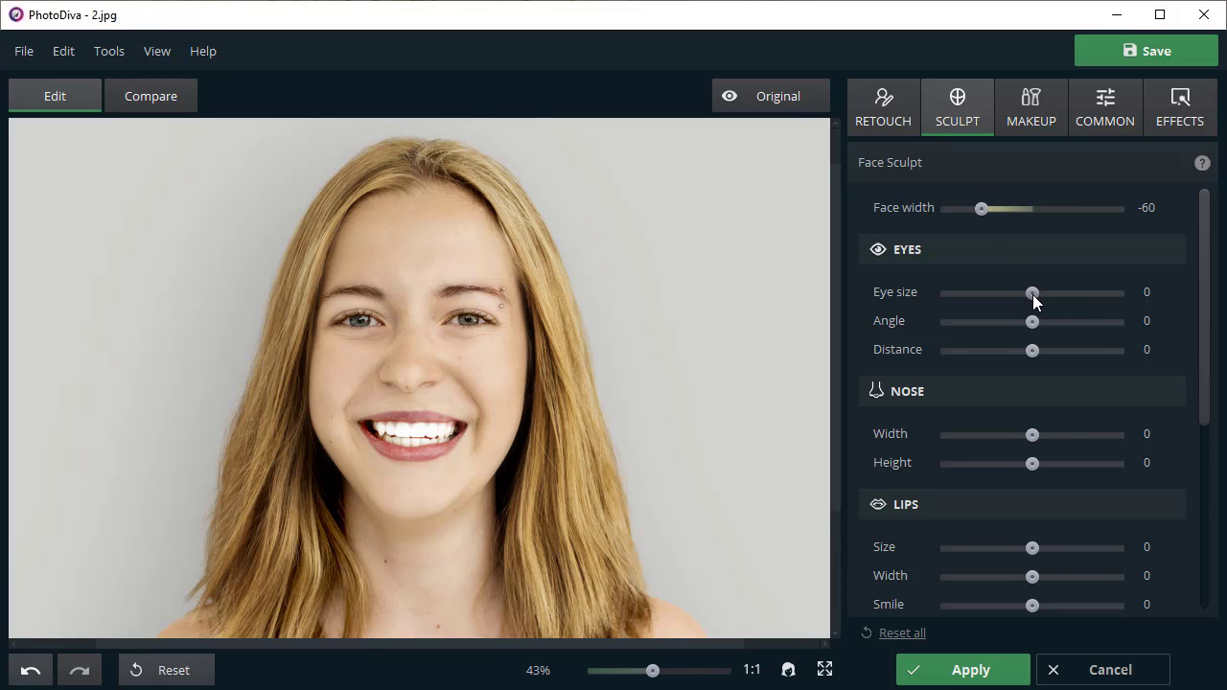
mouse_move(1033, 300)
left_mouse_down()
mouse_move(1074, 304)
mouse_move(1055, 298)
left_mouse_up()
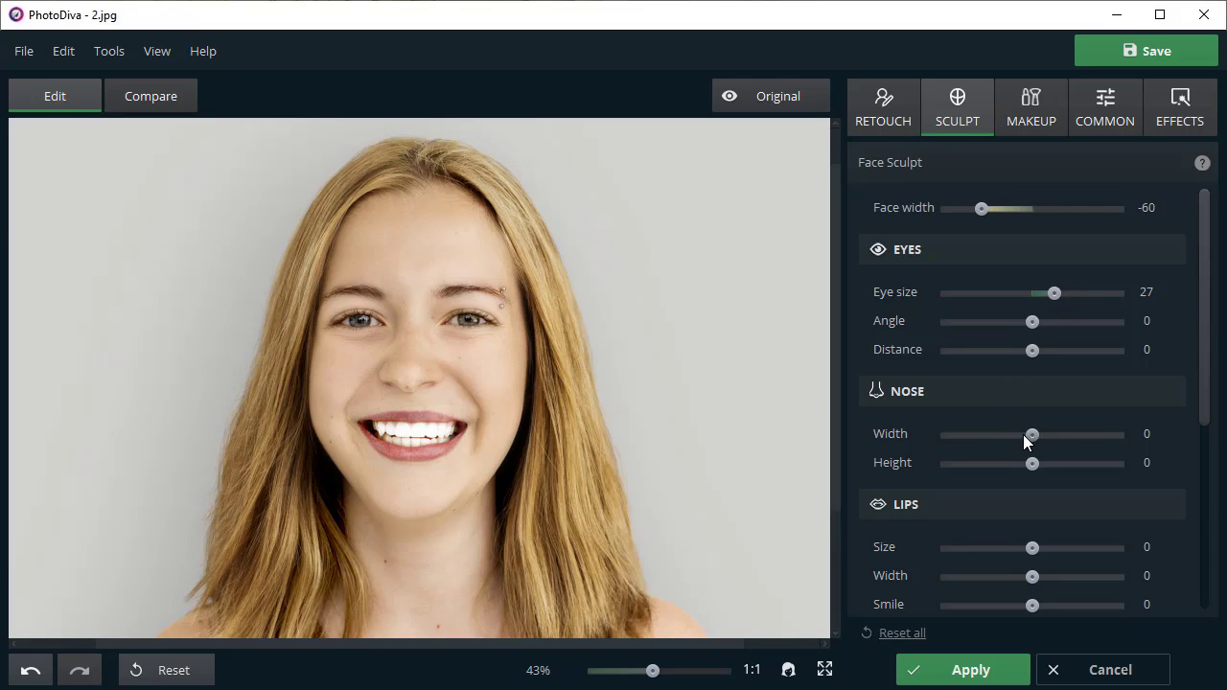
left_click_drag(1025, 438, 991, 437)
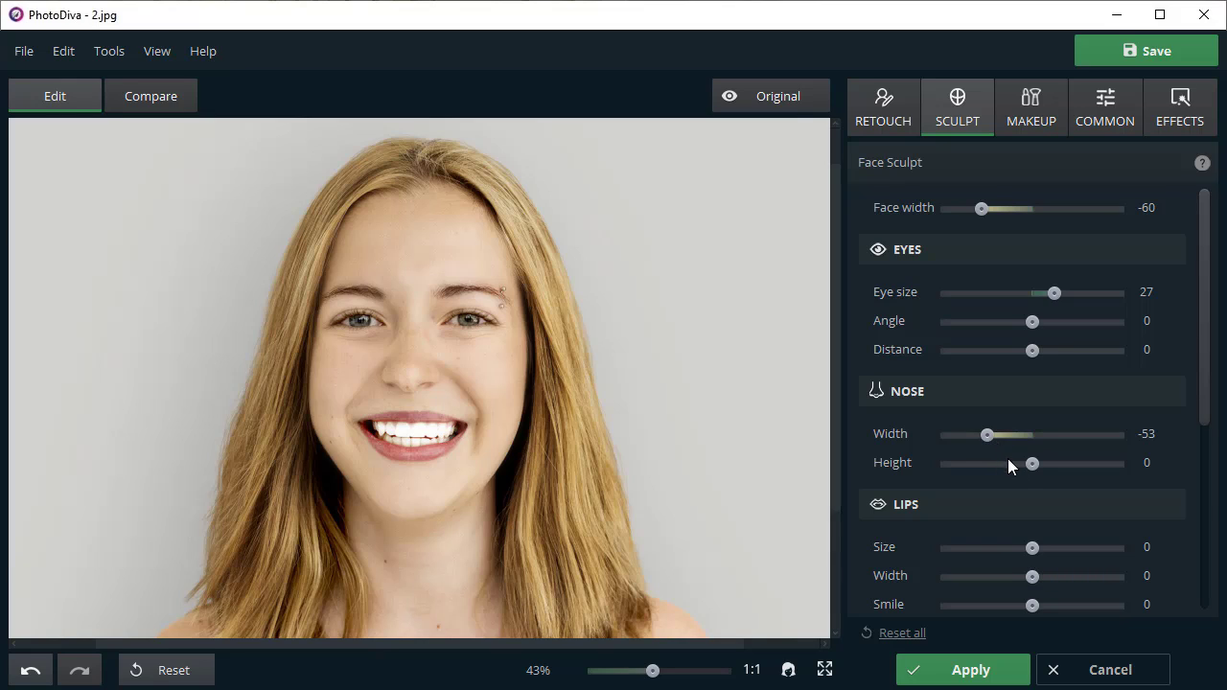
left_click_drag(1014, 463, 1003, 470)
- Set lip size -53, chin width -66, chin height 75, eyebrow thickness 22, and apply
left_click_drag(1199, 335, 1199, 485)
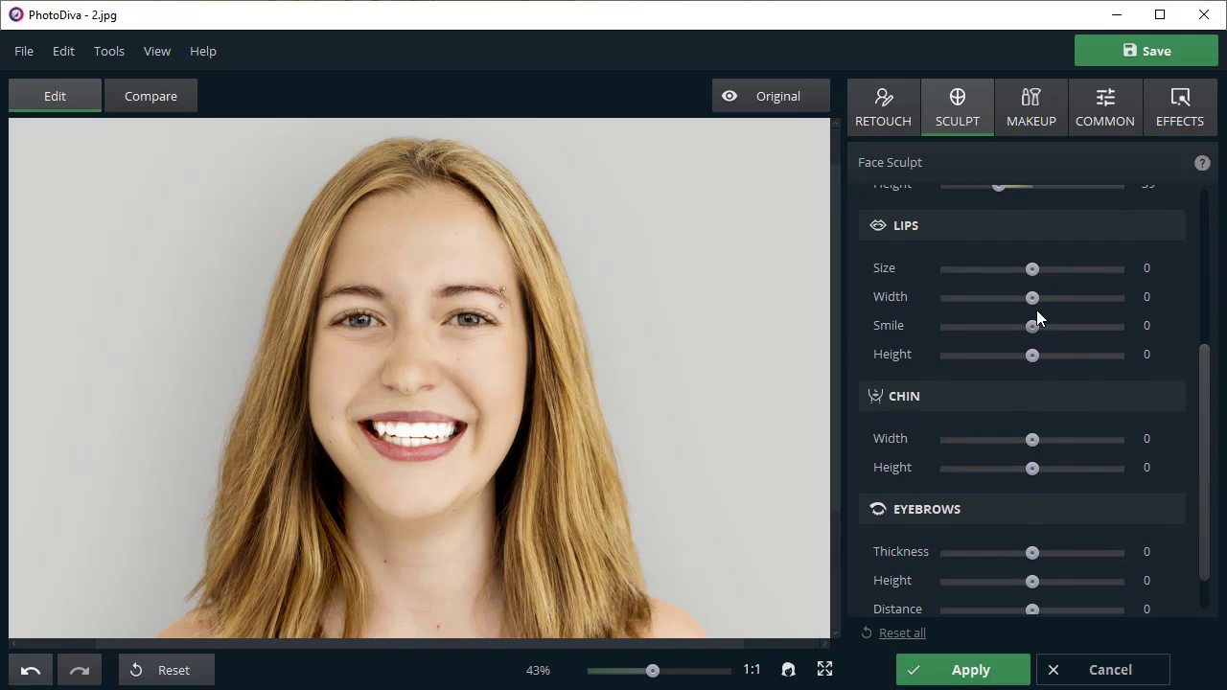
left_click_drag(1032, 272, 990, 270)
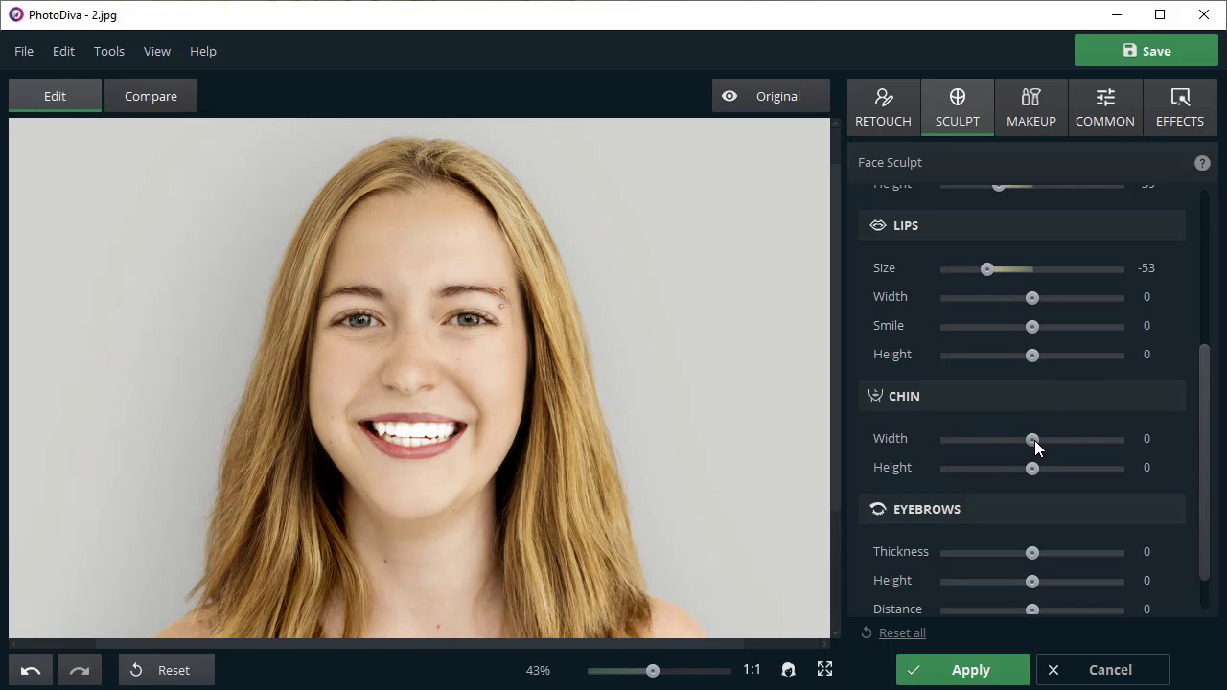
left_click_drag(1034, 440, 980, 437)
left_click_drag(1032, 467, 1093, 468)
mouse_move(1031, 552)
left_mouse_down()
mouse_move(1062, 553)
mouse_move(1051, 553)
left_mouse_up()
left_click(996, 671)
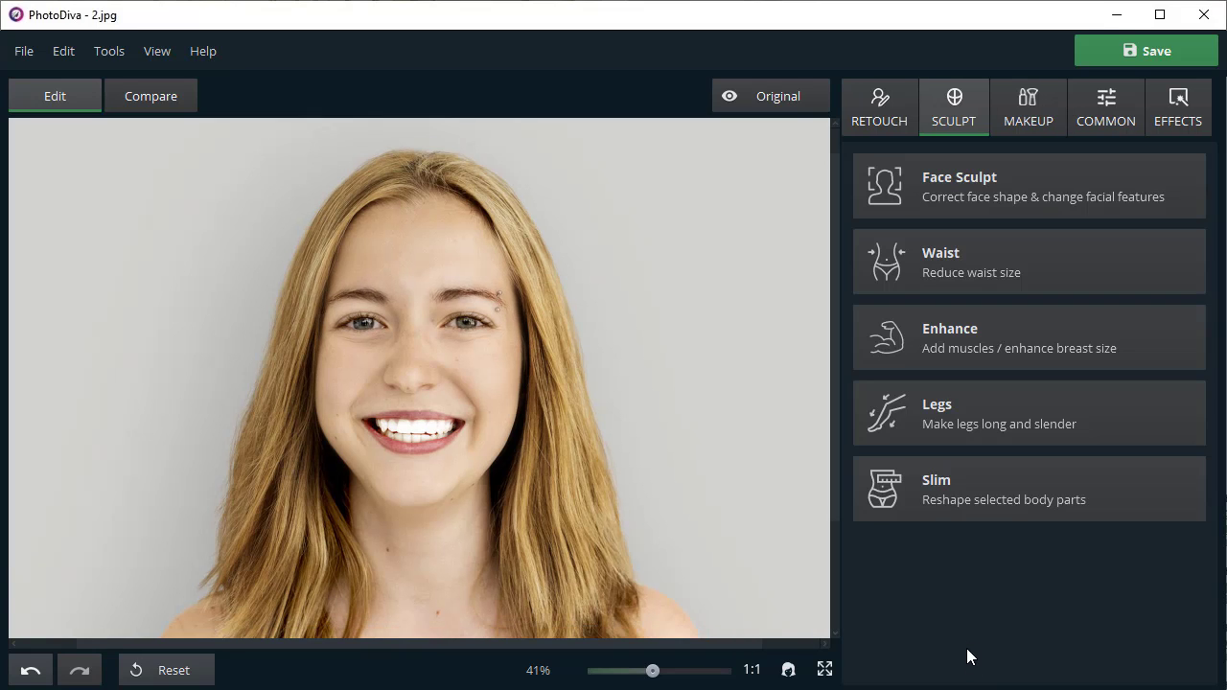
- Heal the skin blemishes on 2.jpg with an enlarged Healing Brush while zoomed in
left_click(786, 91)
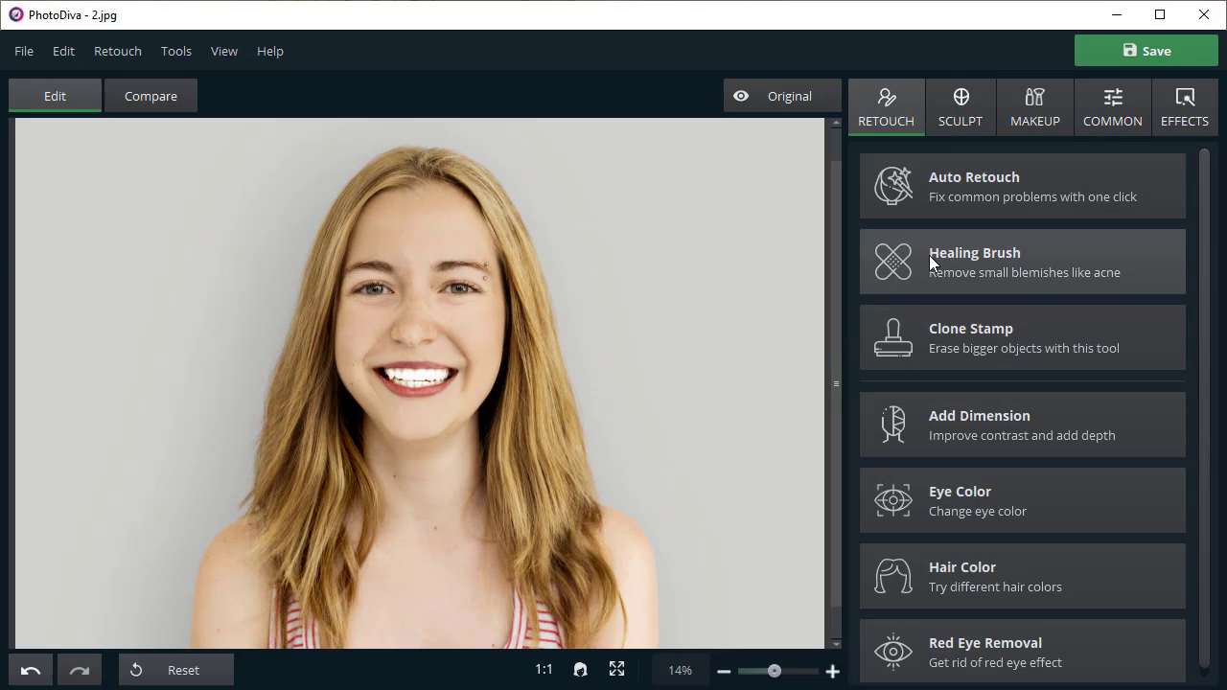
left_click(929, 255)
left_click(832, 671)
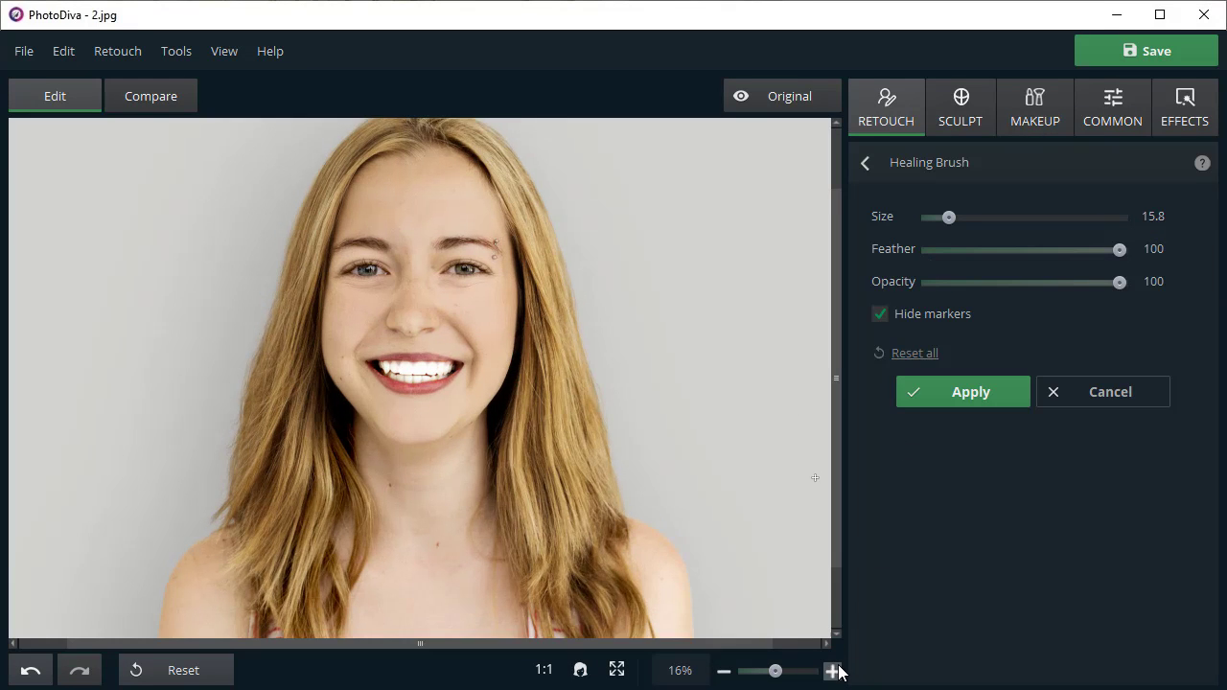
left_click(832, 671)
left_click(832, 671)
scroll(832, 498, "up", 1)
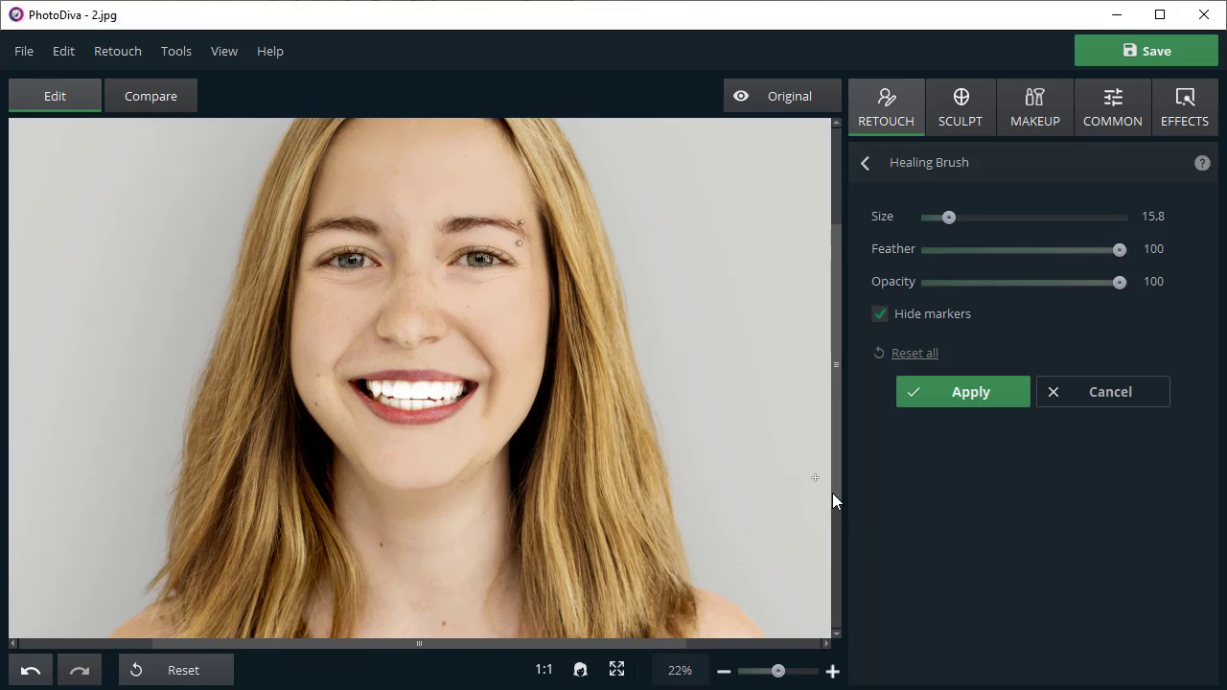
left_click_drag(949, 217, 976, 224)
left_click(922, 395)
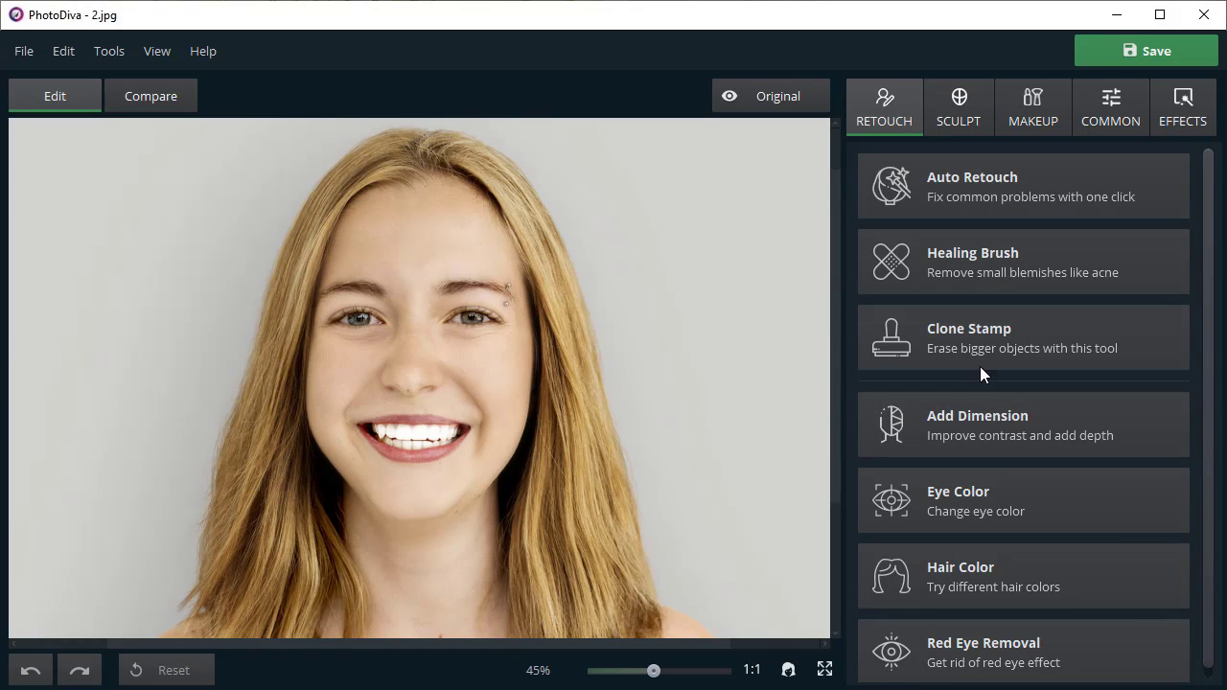
- Clone away the mark beside the right eyebrow at brush size 20.8 and check against the original
left_click(955, 342)
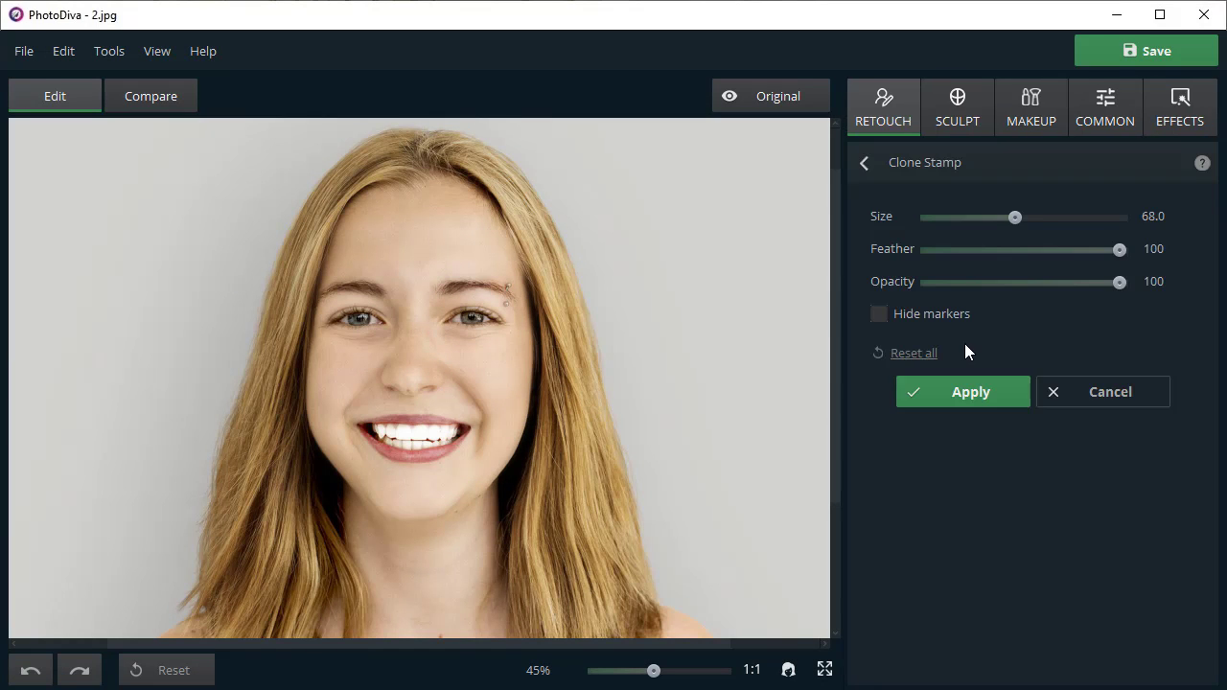
left_click_drag(1015, 218, 968, 217)
key("bracketleft")
key("bracketleft")
left_click(509, 286)
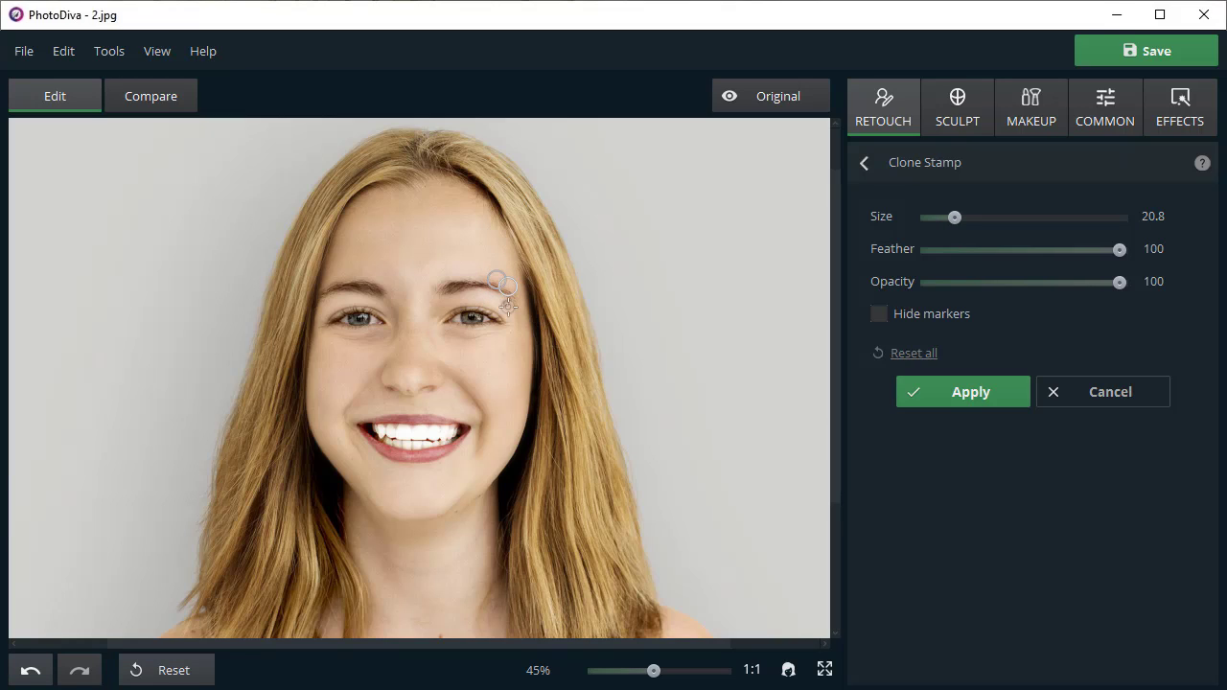
left_click(498, 298)
left_click(935, 384)
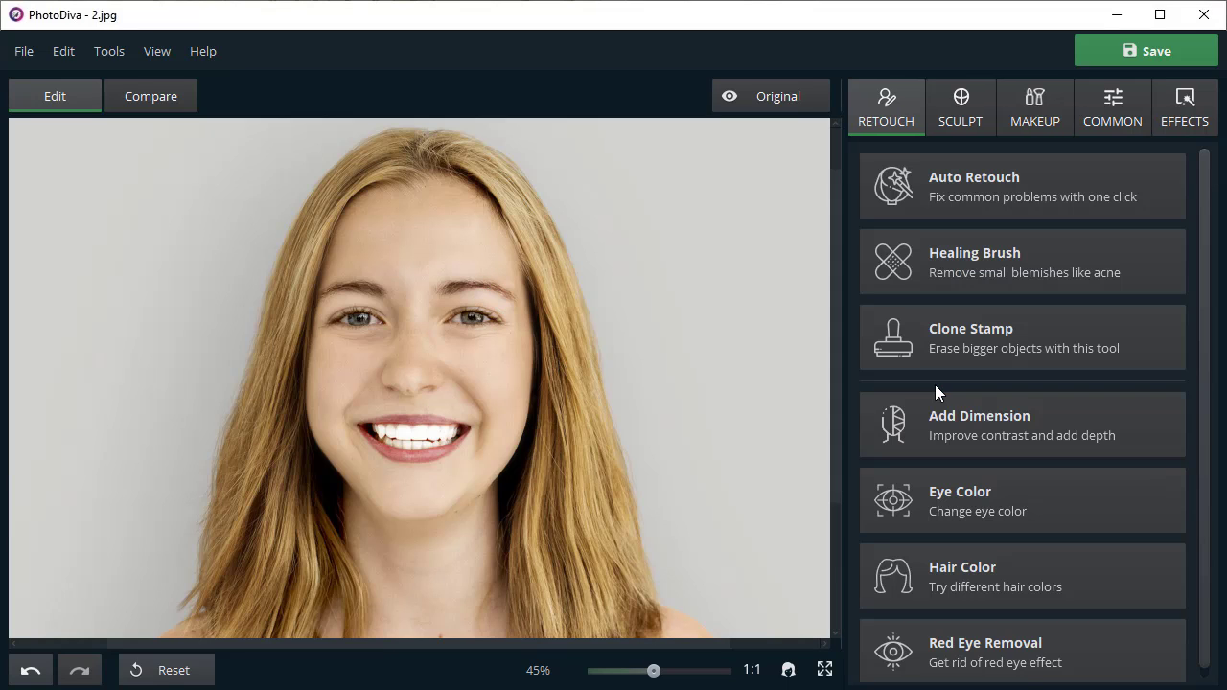
left_click(803, 99)
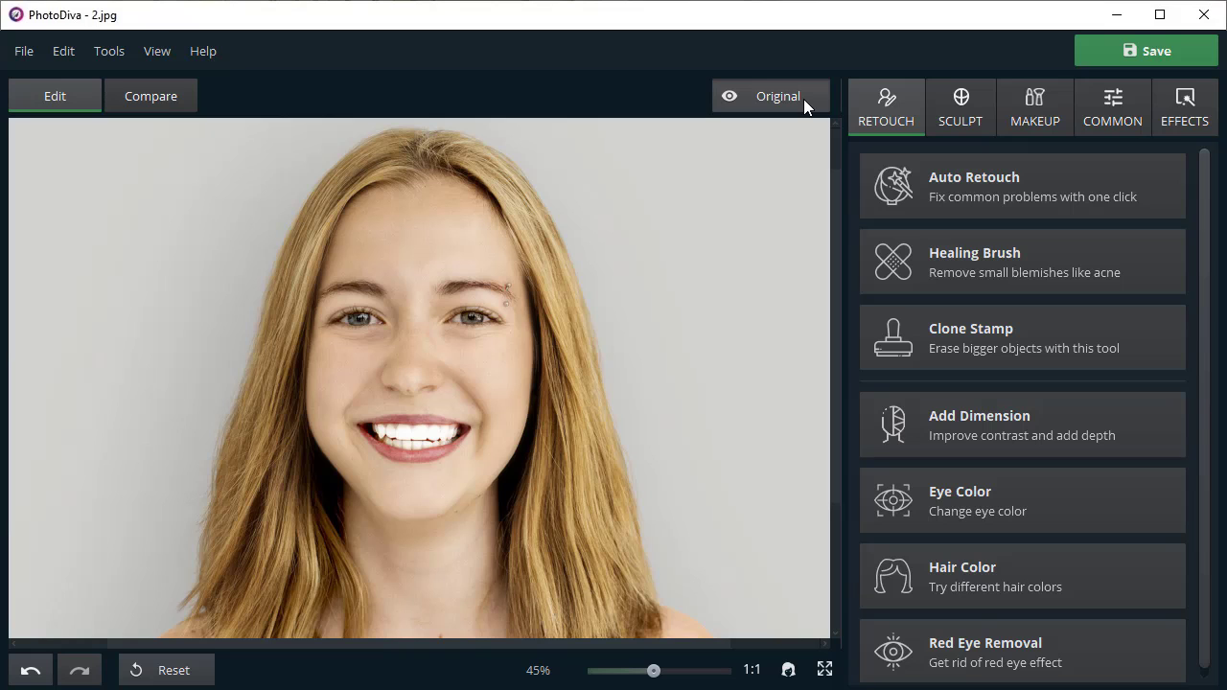
- Apply Add Dimension with highlights 51, threshold 87, shadows 18, threshold 71
left_click(804, 99)
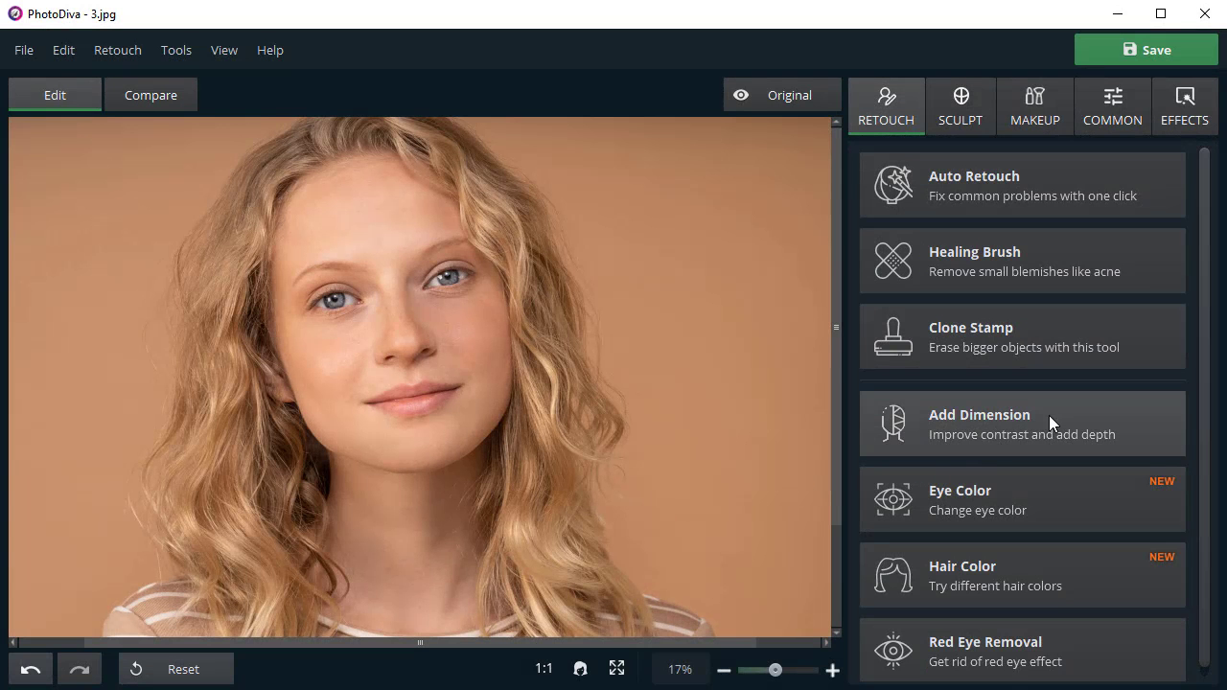
left_click(1059, 410)
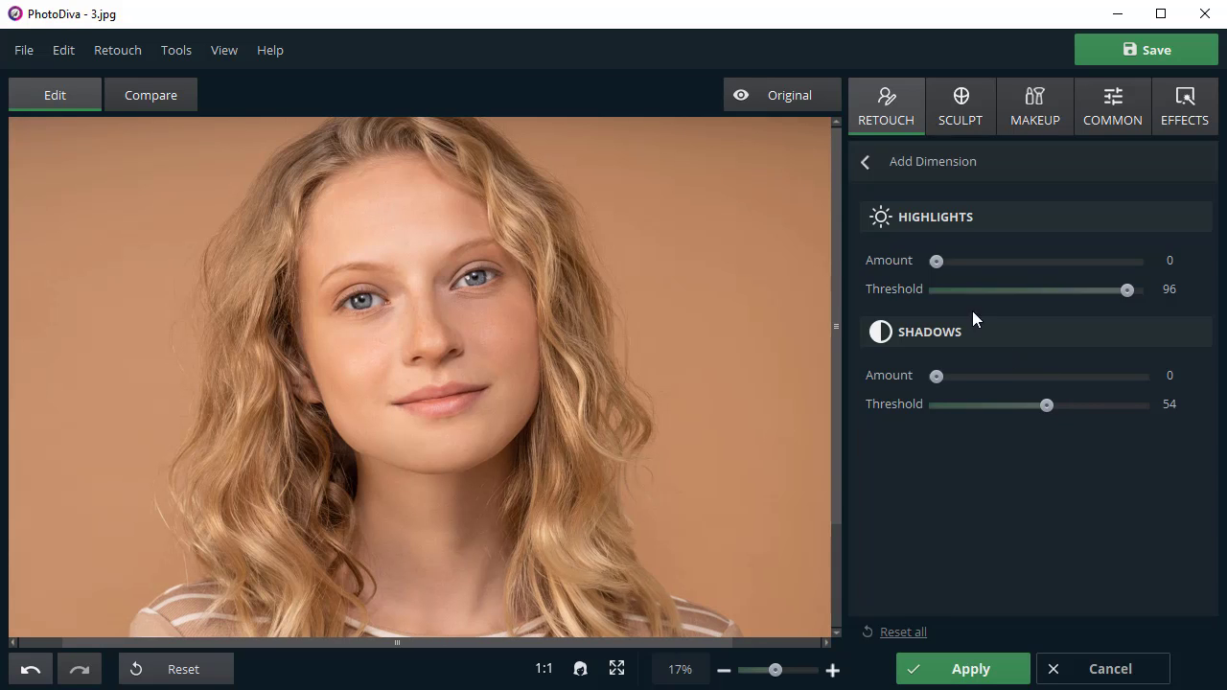
left_click_drag(937, 261, 1040, 261)
left_click_drag(1109, 285, 1109, 287)
left_click_drag(940, 376, 978, 376)
left_click_drag(1054, 405, 1081, 406)
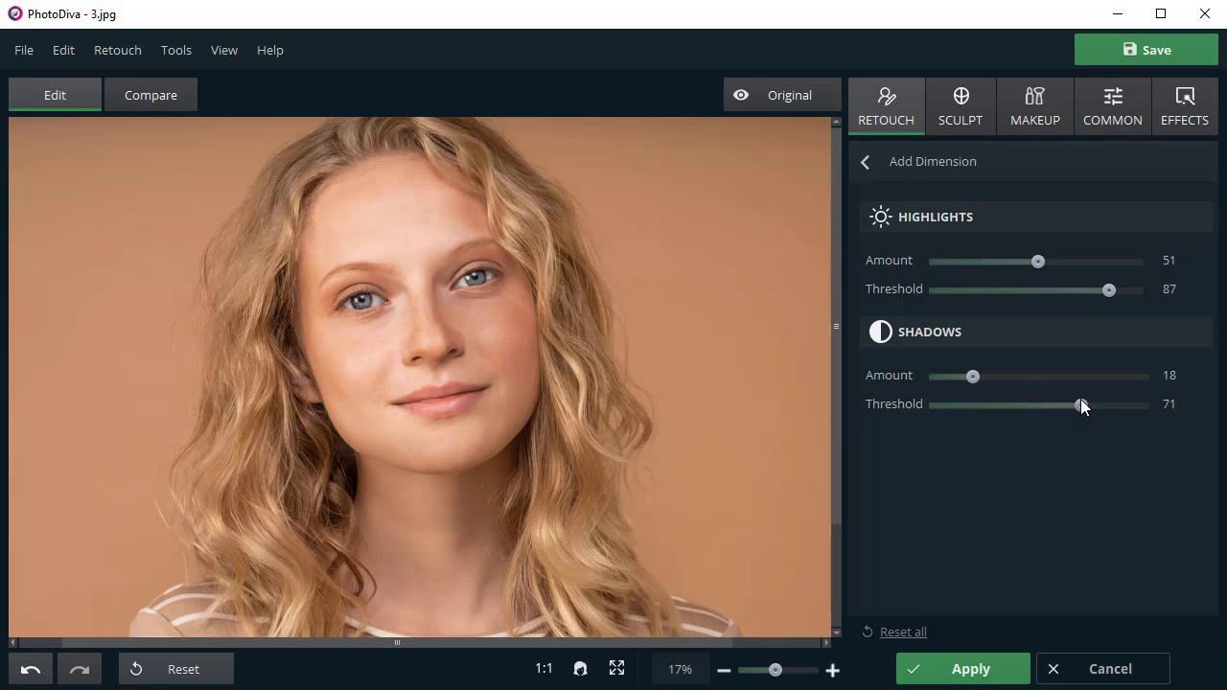
left_click(906, 661)
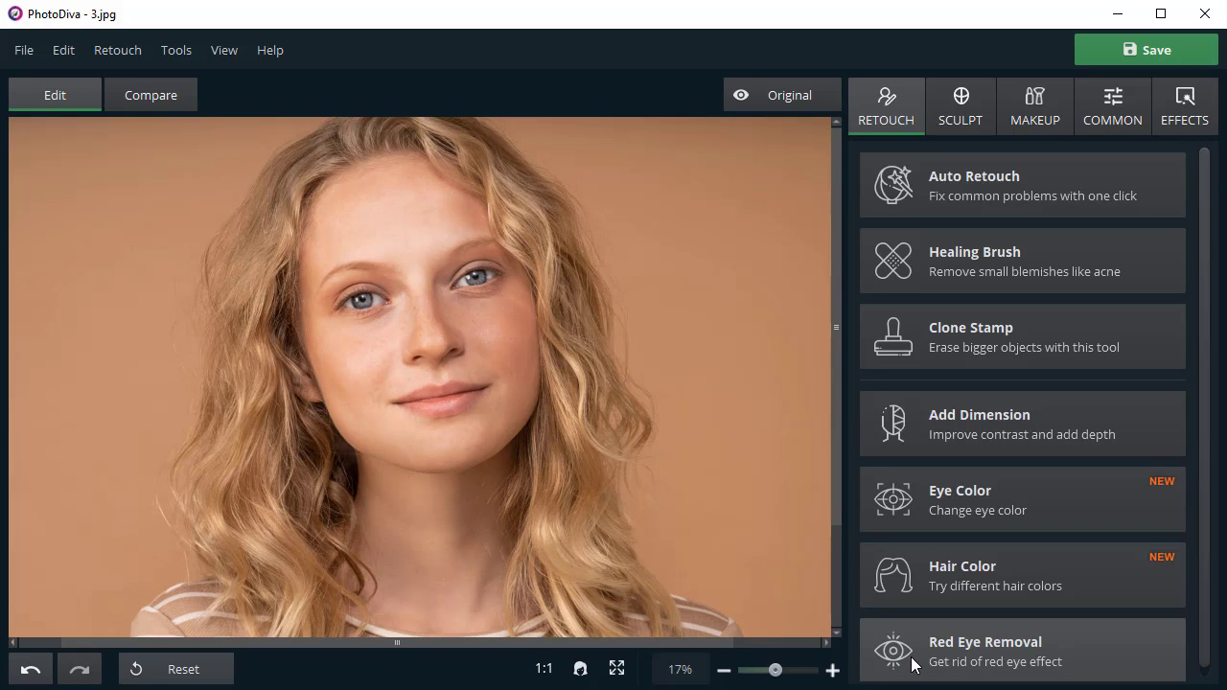
left_click(781, 95)
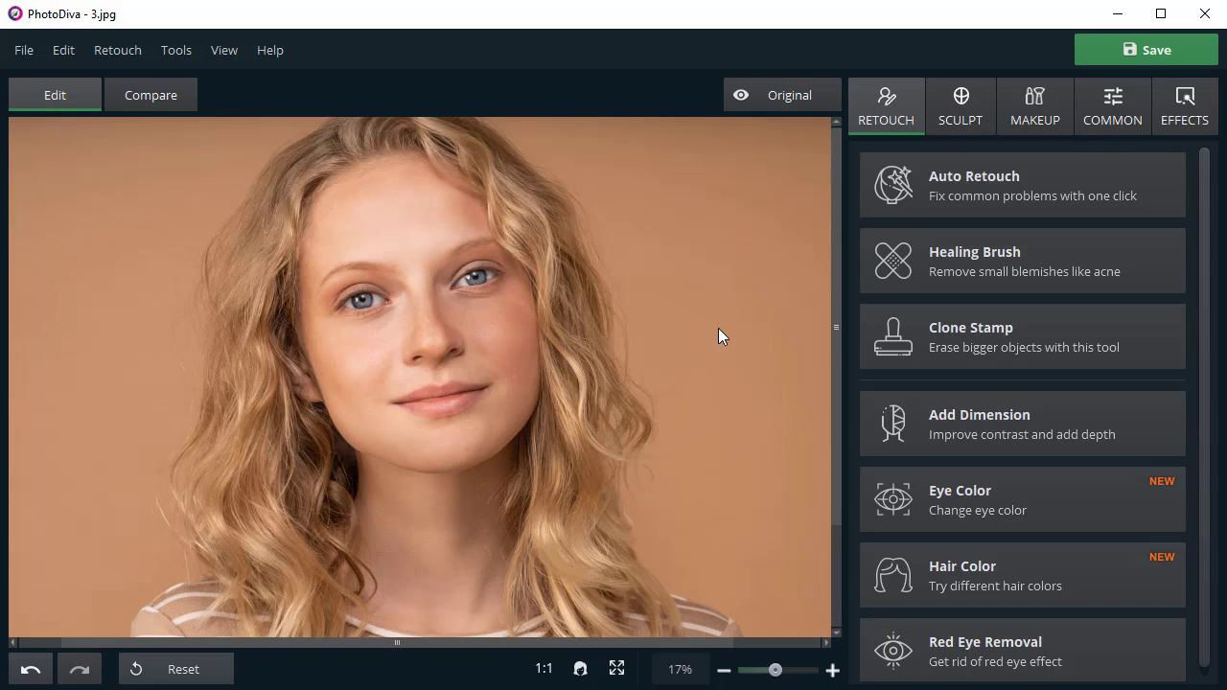
- Apply pink-red lipstick at amount 62 with shine 74, and red blush at 35
left_click(1033, 108)
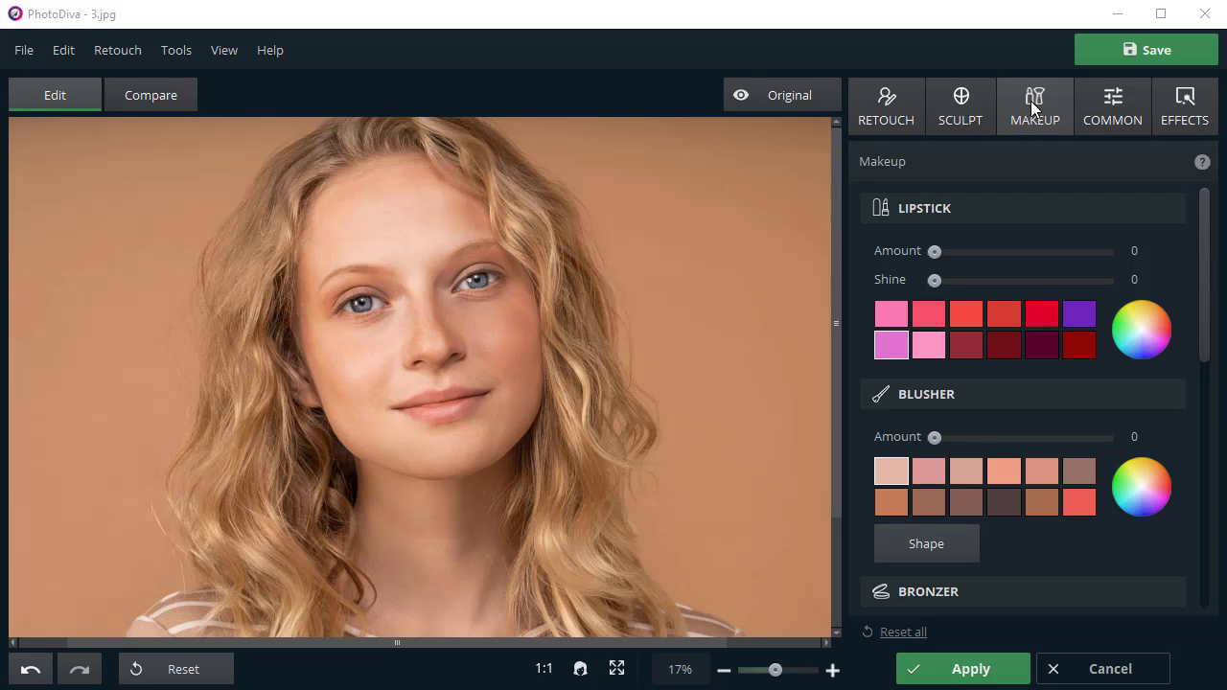
left_click(928, 316)
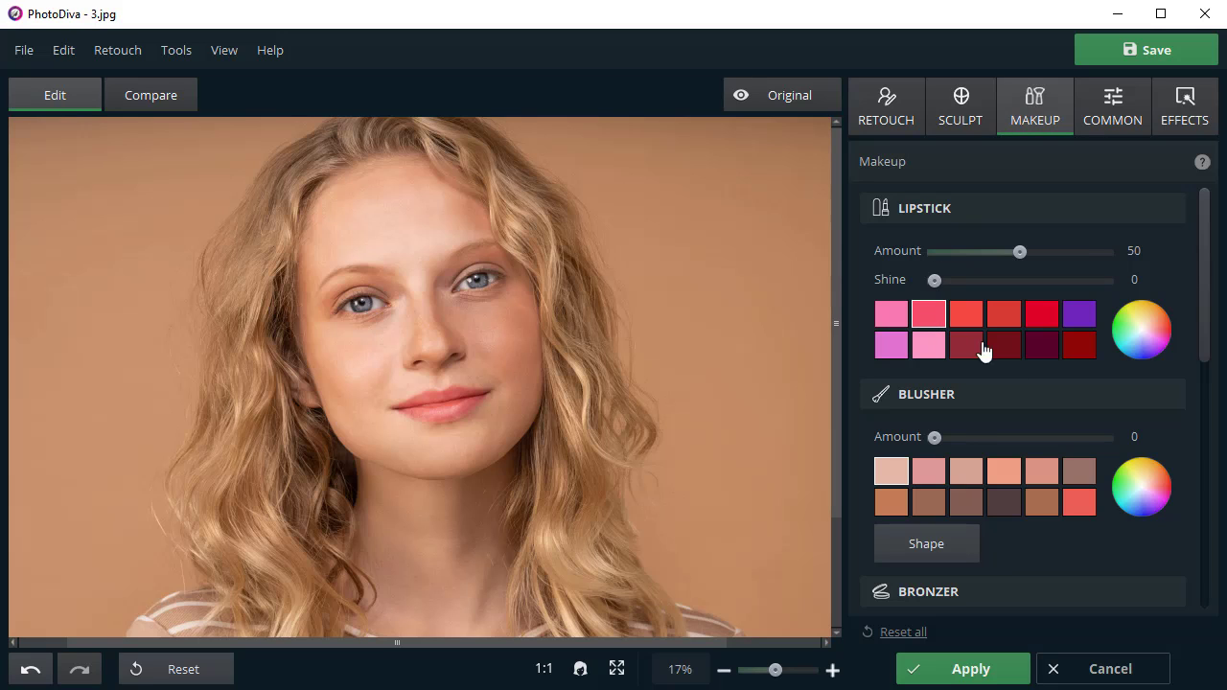
left_click(1081, 504)
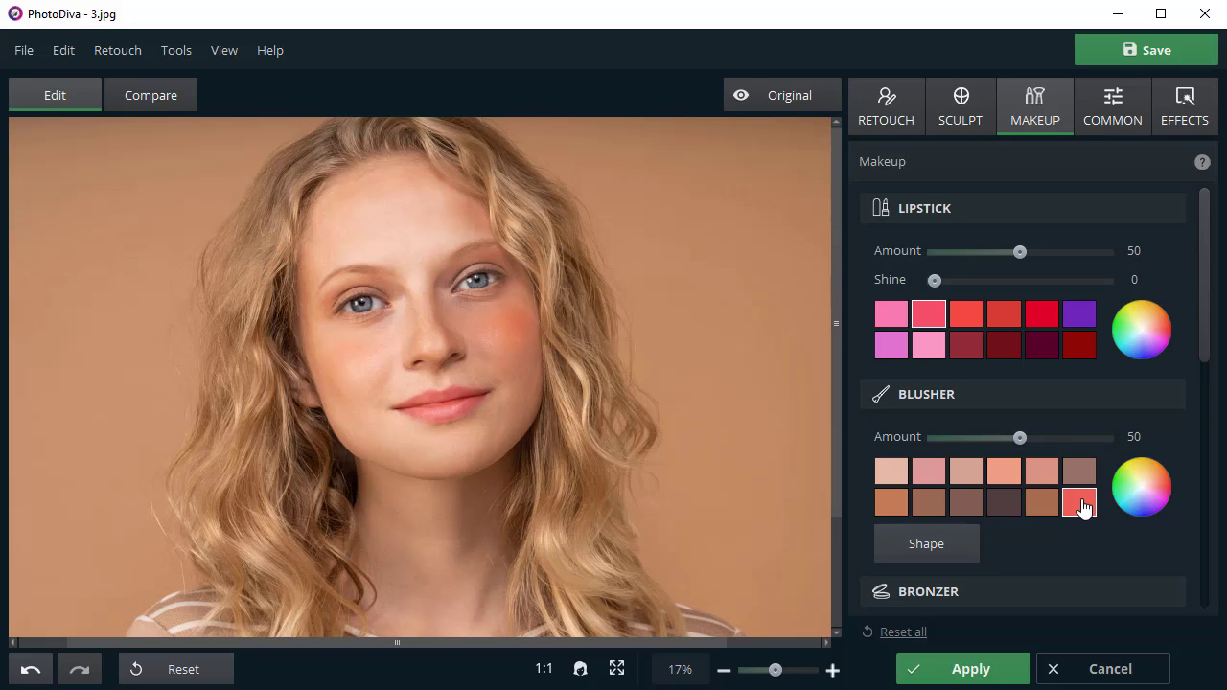
left_click_drag(1021, 250, 1040, 251)
left_click_drag(936, 280, 1061, 281)
left_click_drag(1018, 437, 997, 437)
- Add bronzer at amount 28 and highlighter at 48
left_click_drag(1208, 323, 1205, 485)
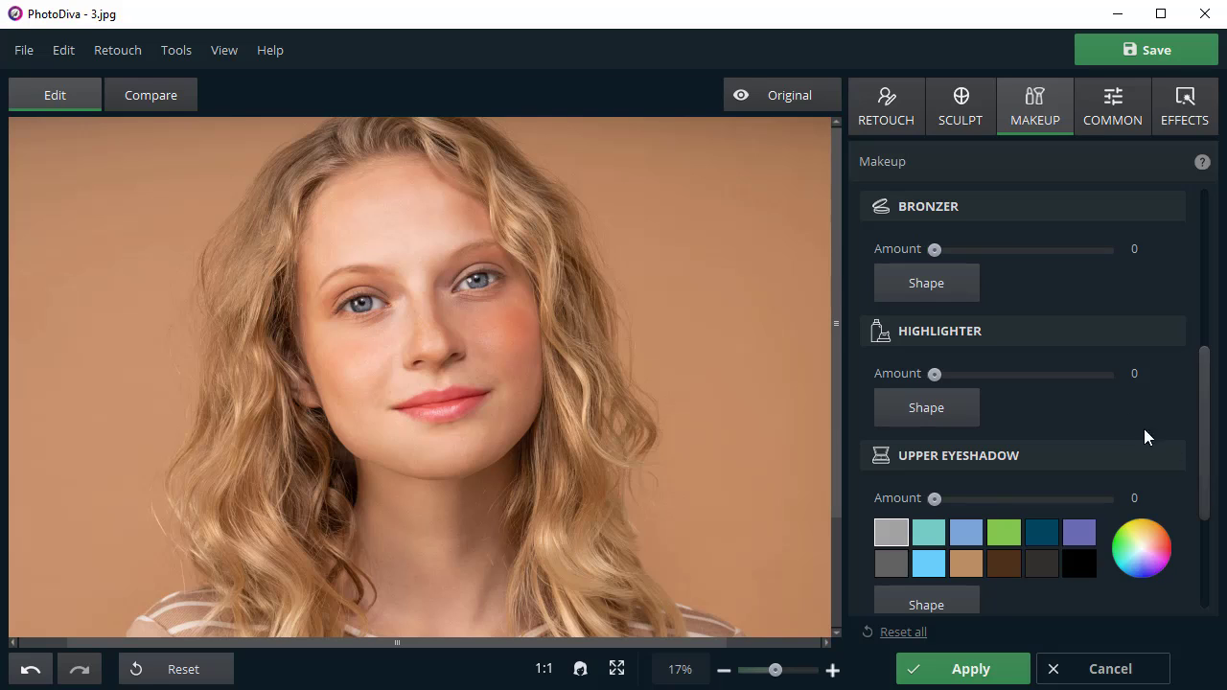
left_click_drag(936, 251, 984, 250)
left_click_drag(932, 374, 1017, 374)
left_click(972, 398)
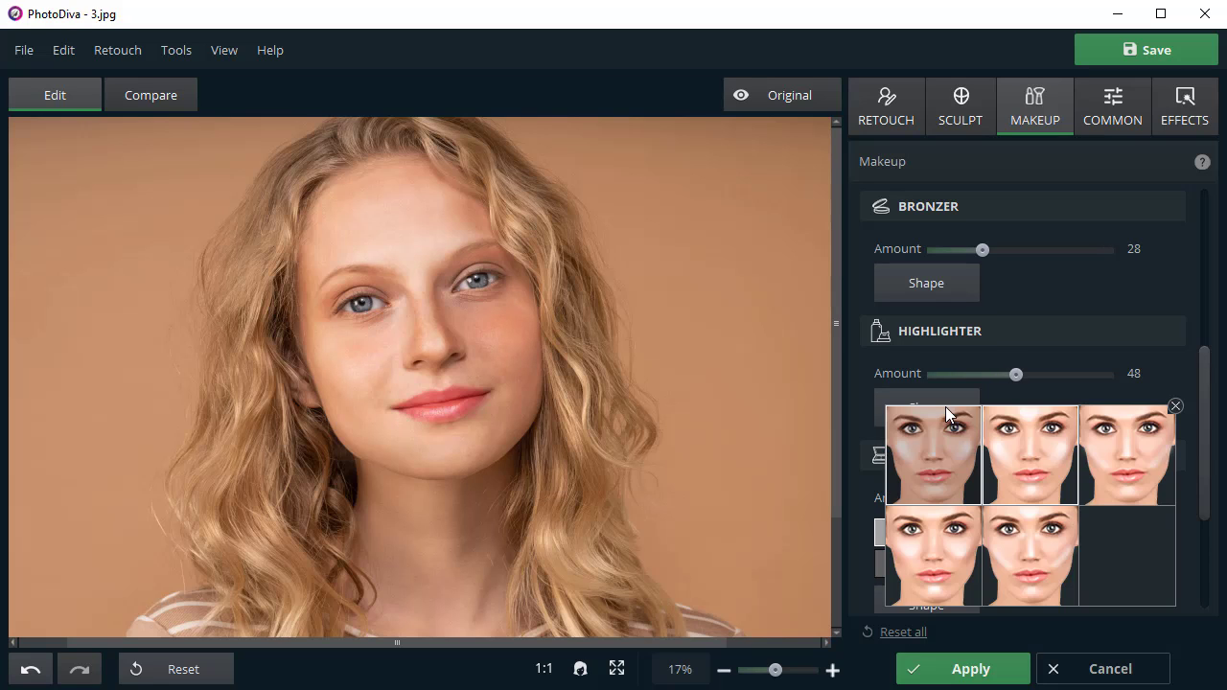
left_click(1176, 409)
- Apply dark grey upper eyeshadow at 82 and black lower eyeshadow at 72
left_click_drag(1197, 410, 1195, 496)
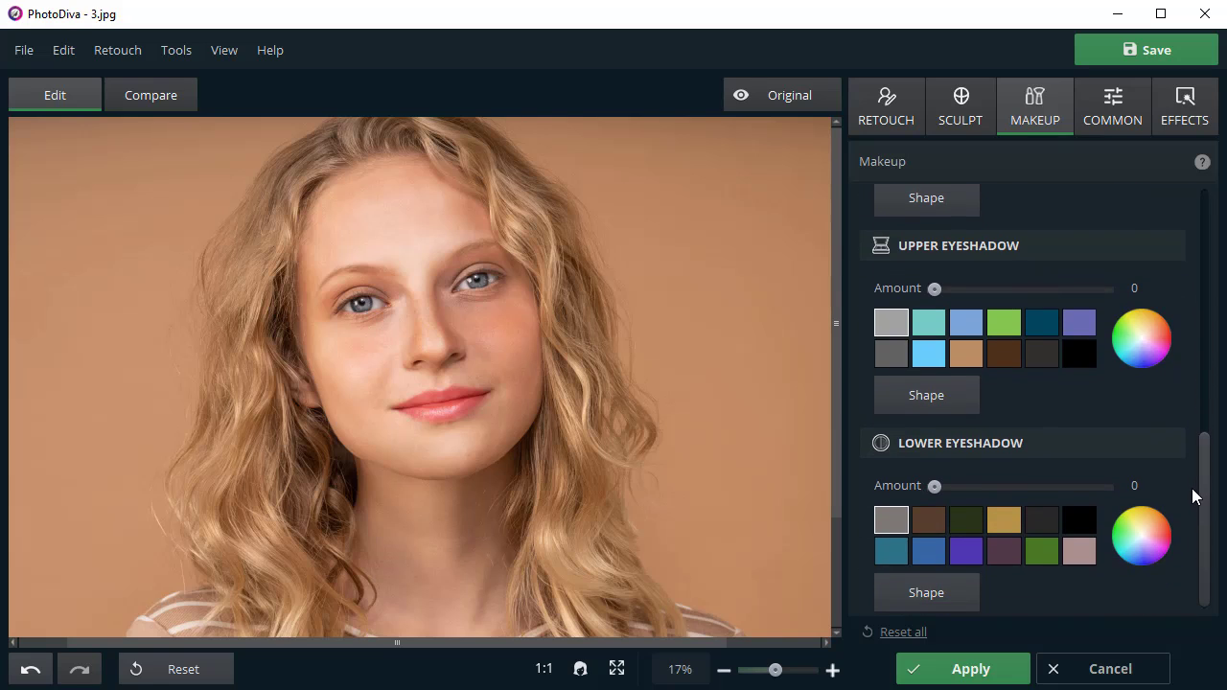
left_click(891, 355)
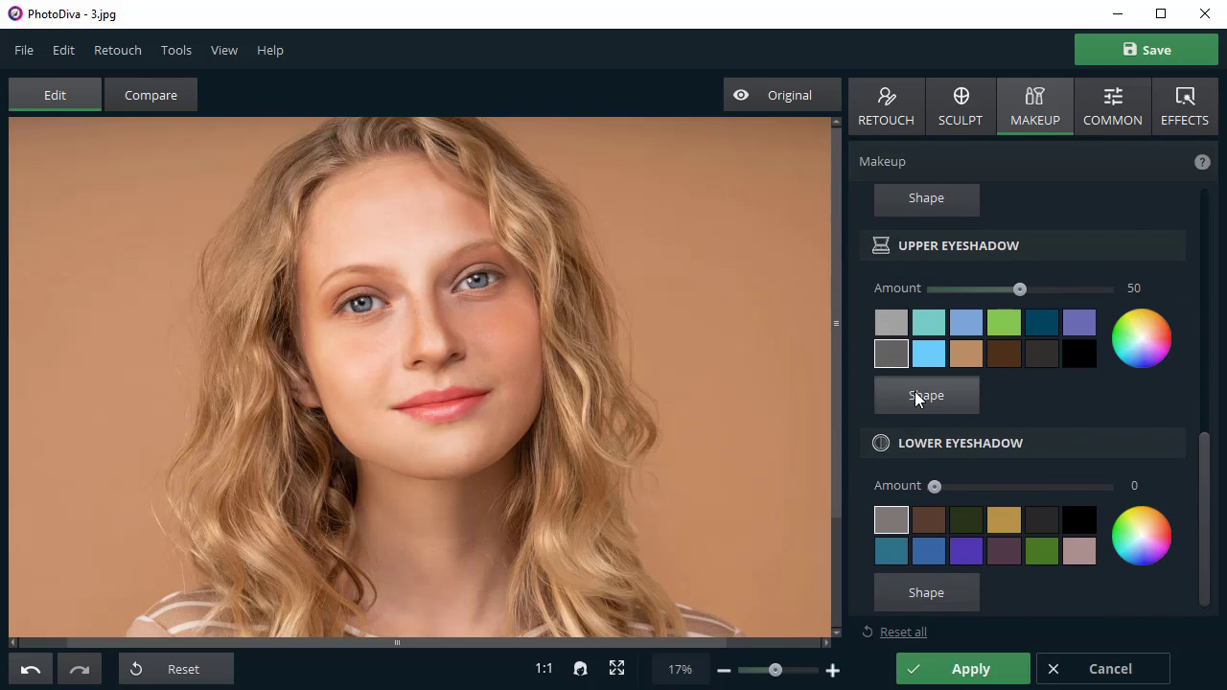
left_click(915, 393)
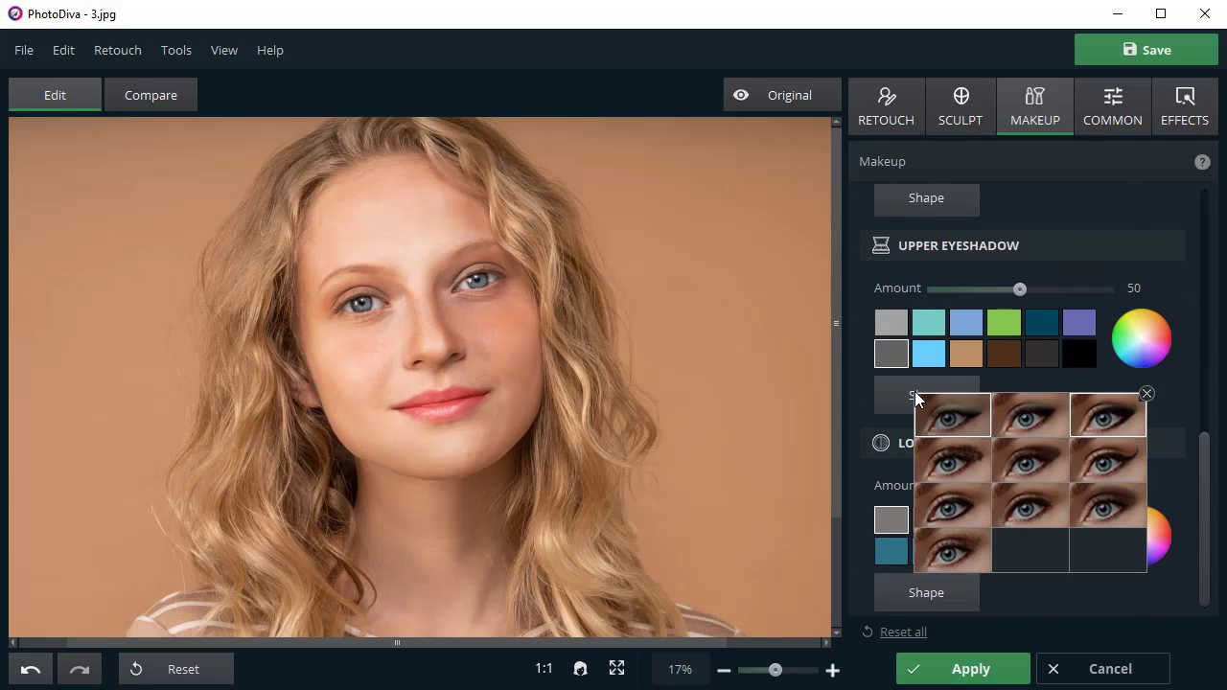
left_click(1143, 396)
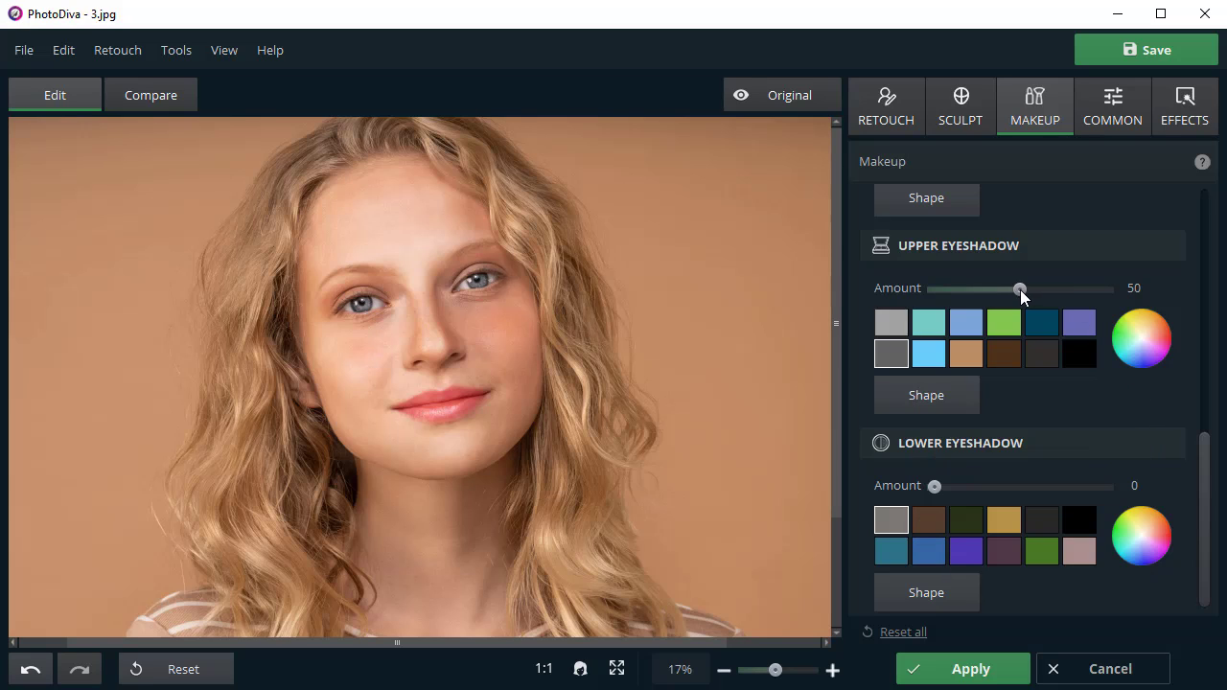
left_click_drag(1023, 289, 1074, 289)
left_click(1078, 522)
left_click(928, 590)
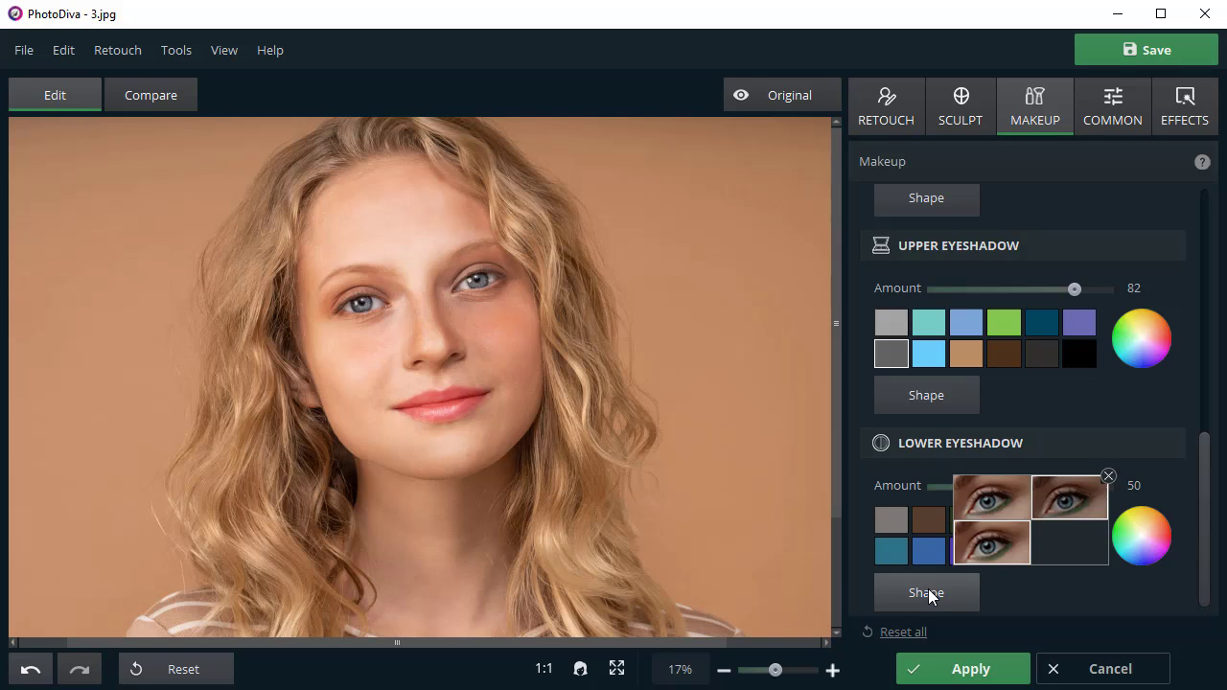
left_click(1107, 477)
left_click_drag(1019, 486, 1057, 483)
- Apply the makeup and compare the result with the original photo
left_click(948, 669)
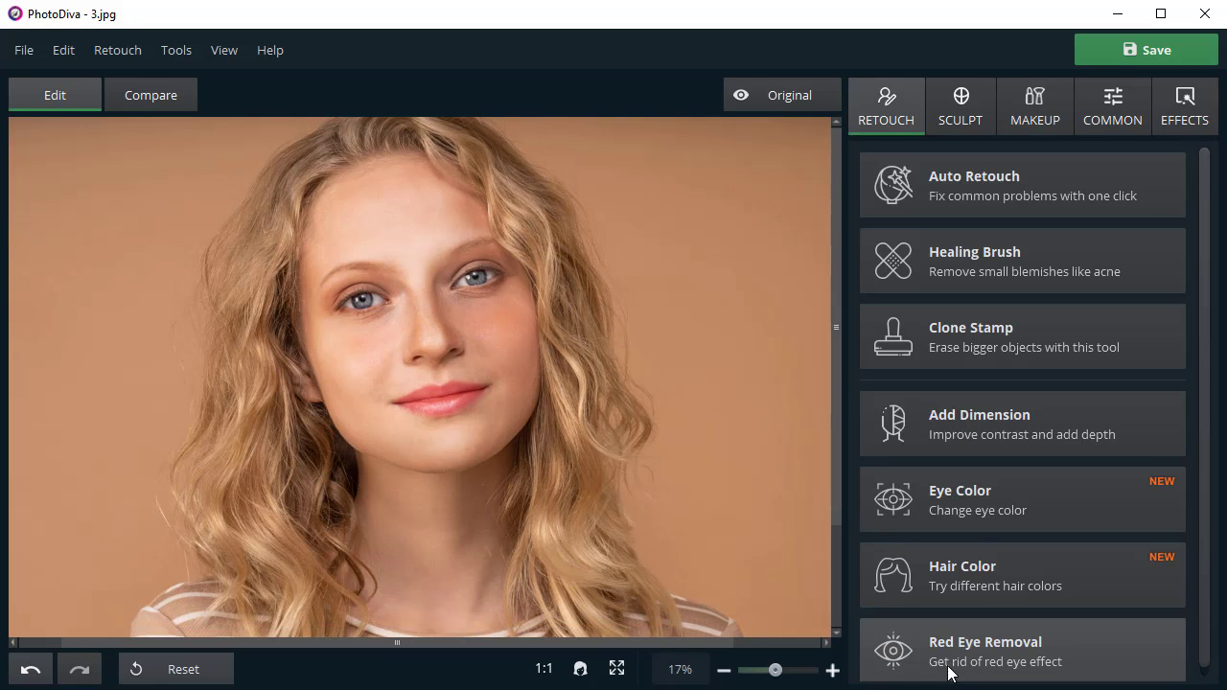
left_click(787, 92)
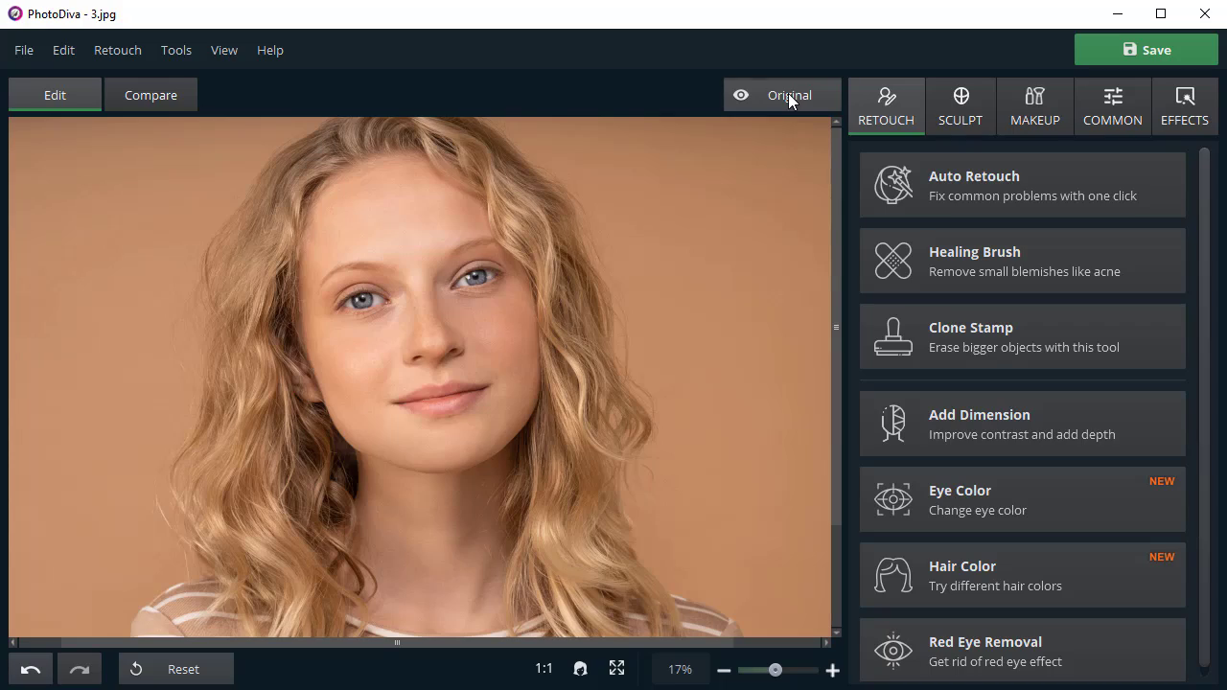
left_click(788, 93)
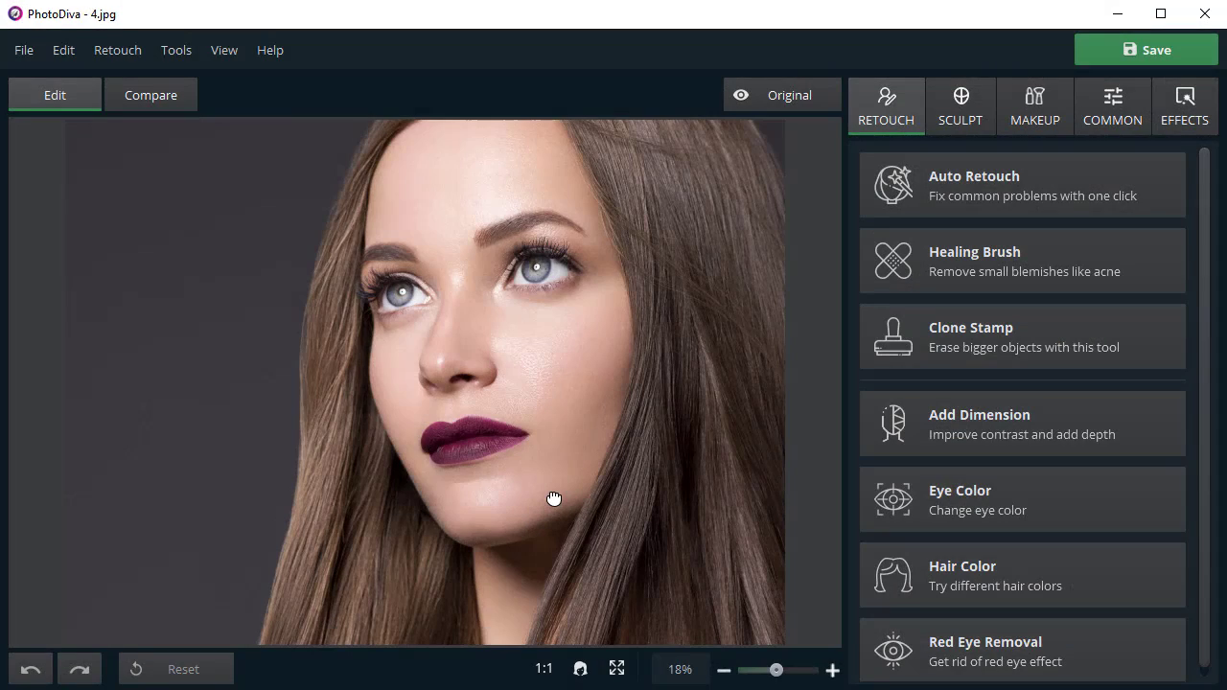
- Paint both irises vivid green with the Eye Color brush at size 100
left_click(1040, 505)
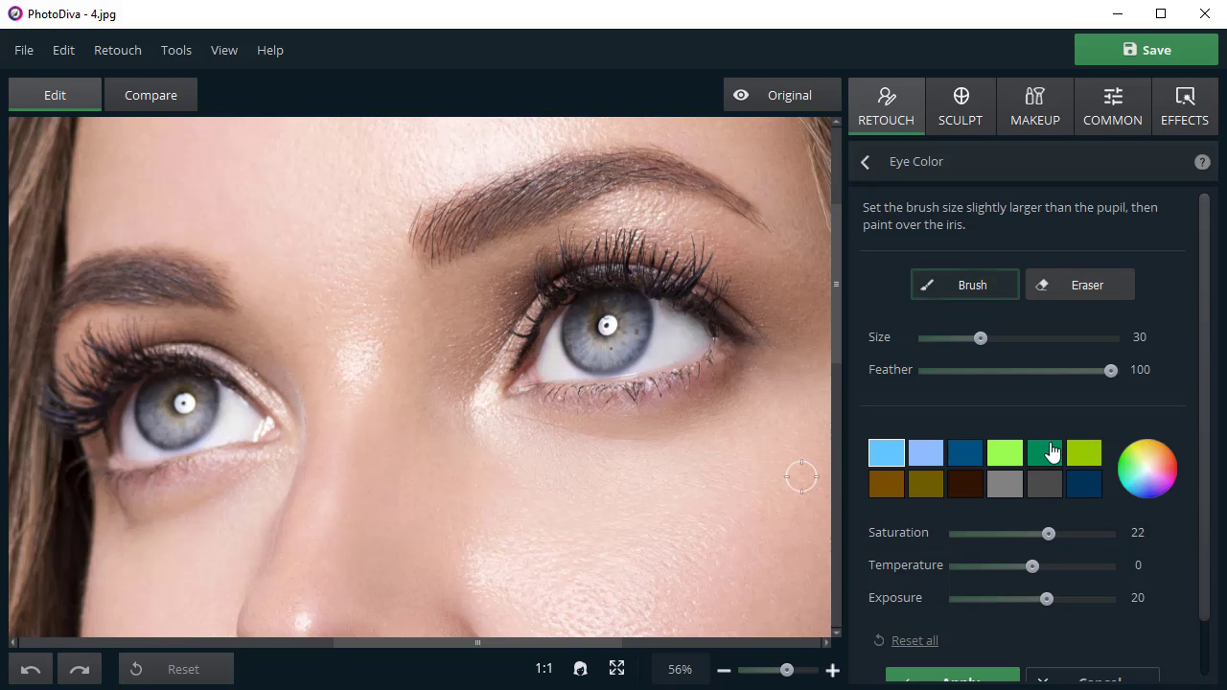
left_click(1050, 452)
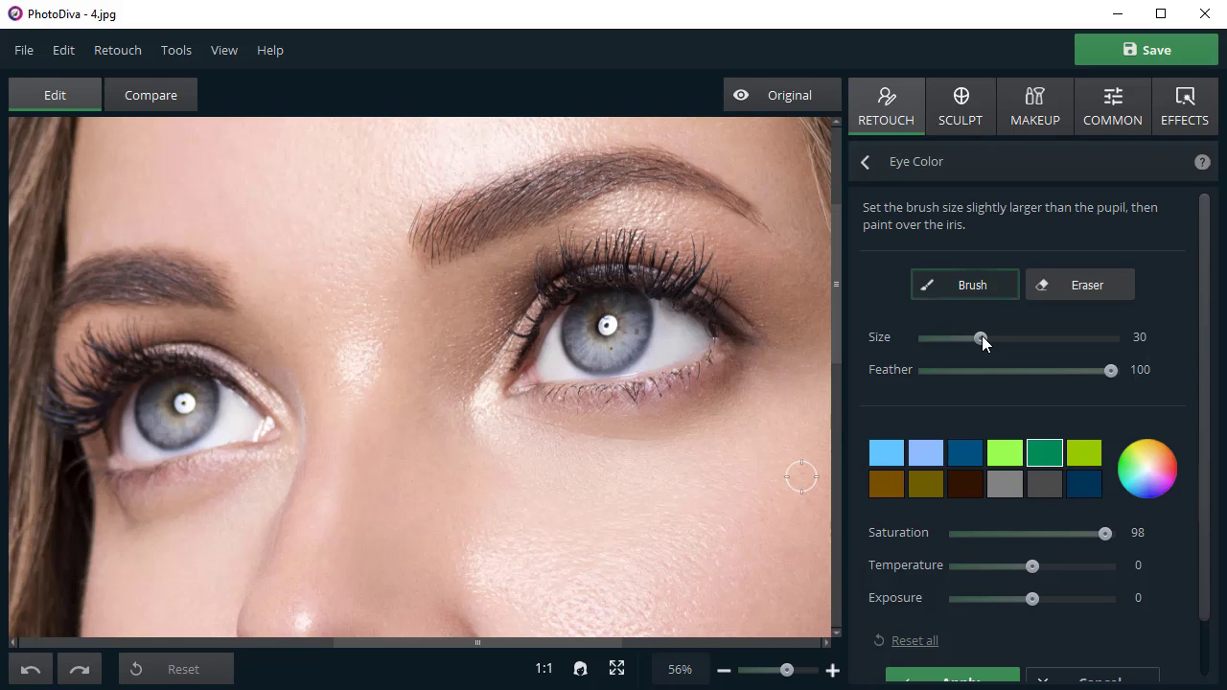
left_click_drag(981, 337, 1122, 343)
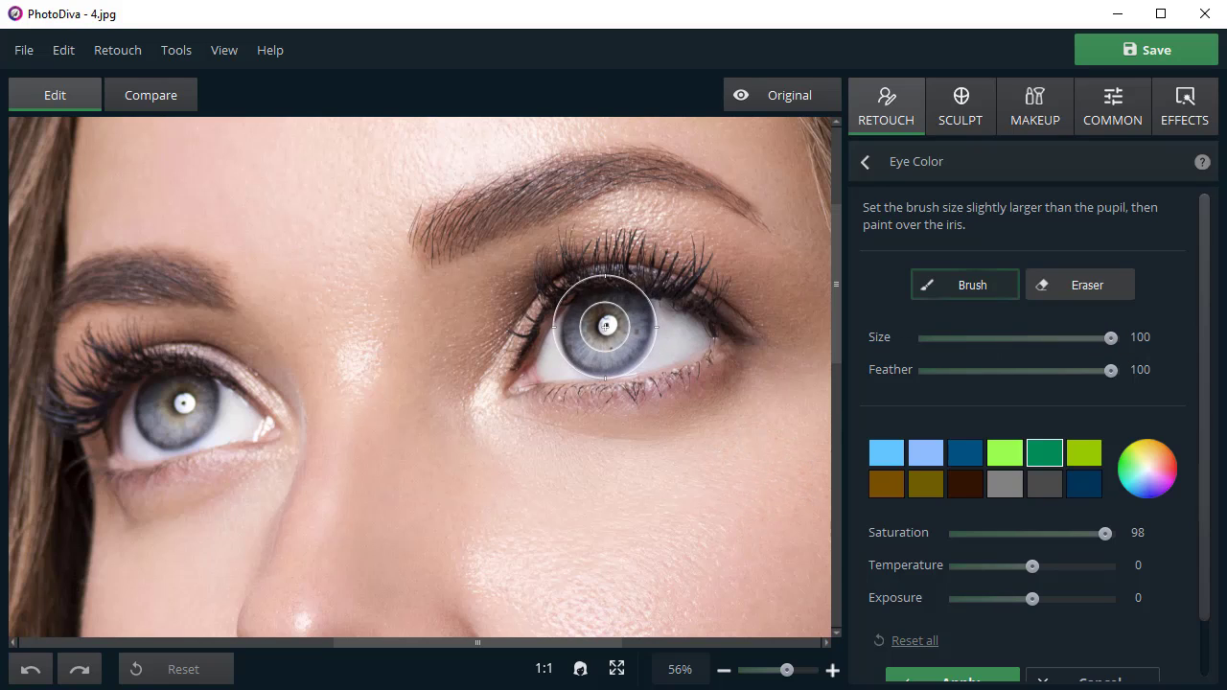
left_click(606, 326)
left_click(173, 401)
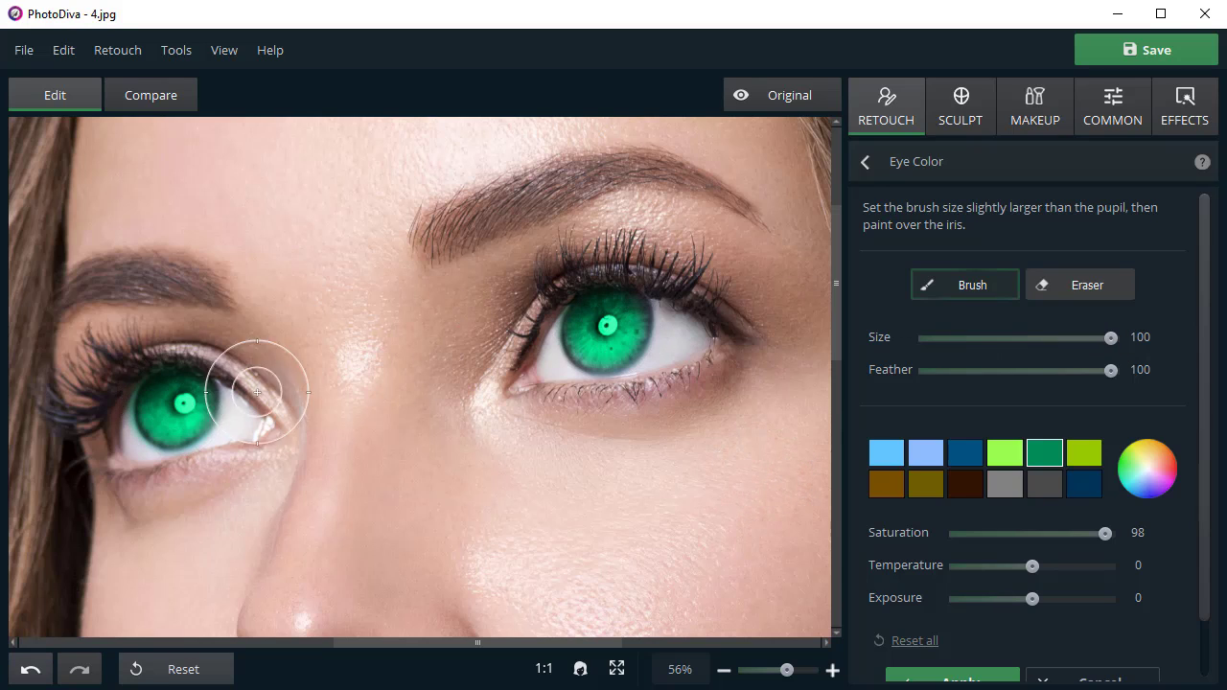
- Erase the stray green spilling outside both eyes
left_click(1069, 291)
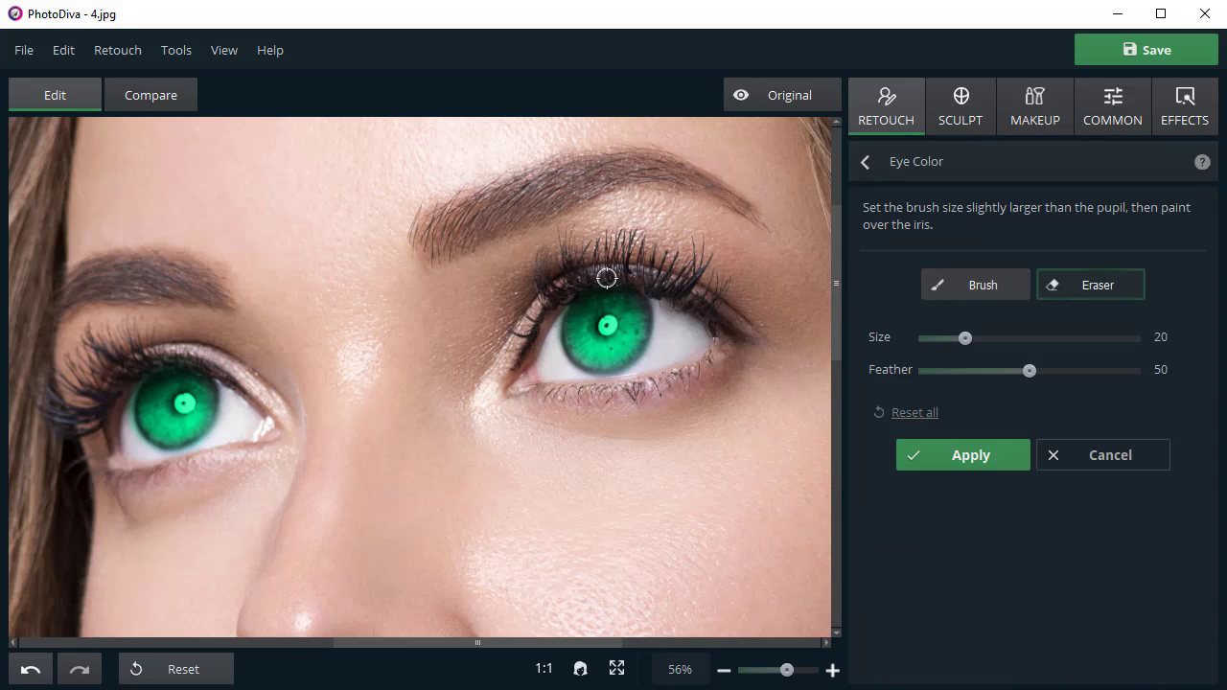
left_click_drag(565, 285, 643, 280)
mouse_move(122, 425)
left_mouse_down()
mouse_move(134, 381)
mouse_move(183, 358)
left_mouse_up()
- Soften the eye colour to saturation 37, temperature 83, exposure -2, and apply it
left_click(962, 292)
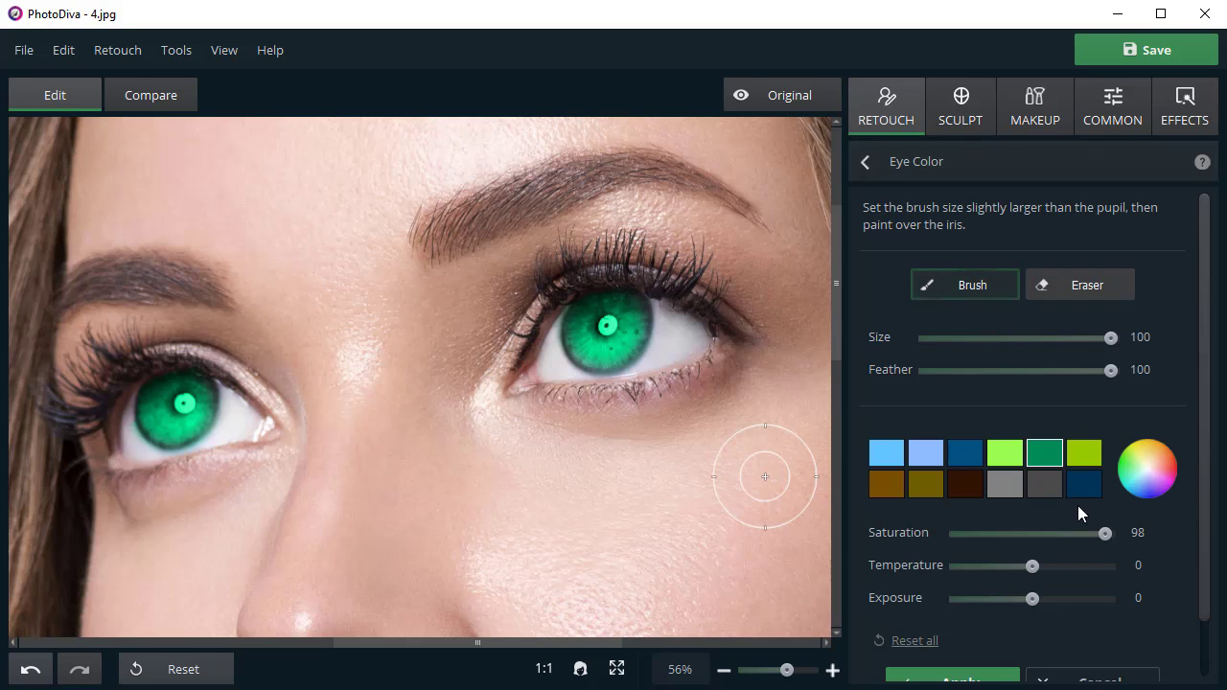
left_click_drag(1105, 530, 1057, 522)
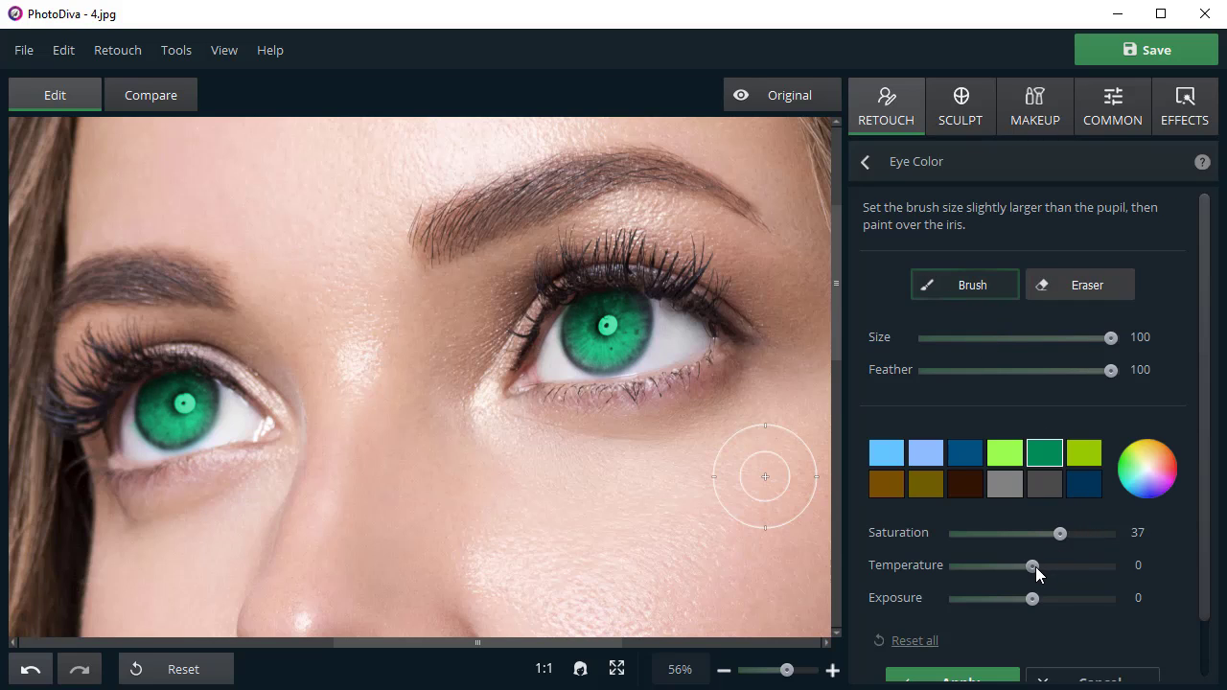
left_click_drag(1036, 567, 1093, 565)
left_click_drag(1036, 596, 1030, 596)
left_click_drag(1206, 575, 1208, 639)
left_click(976, 610)
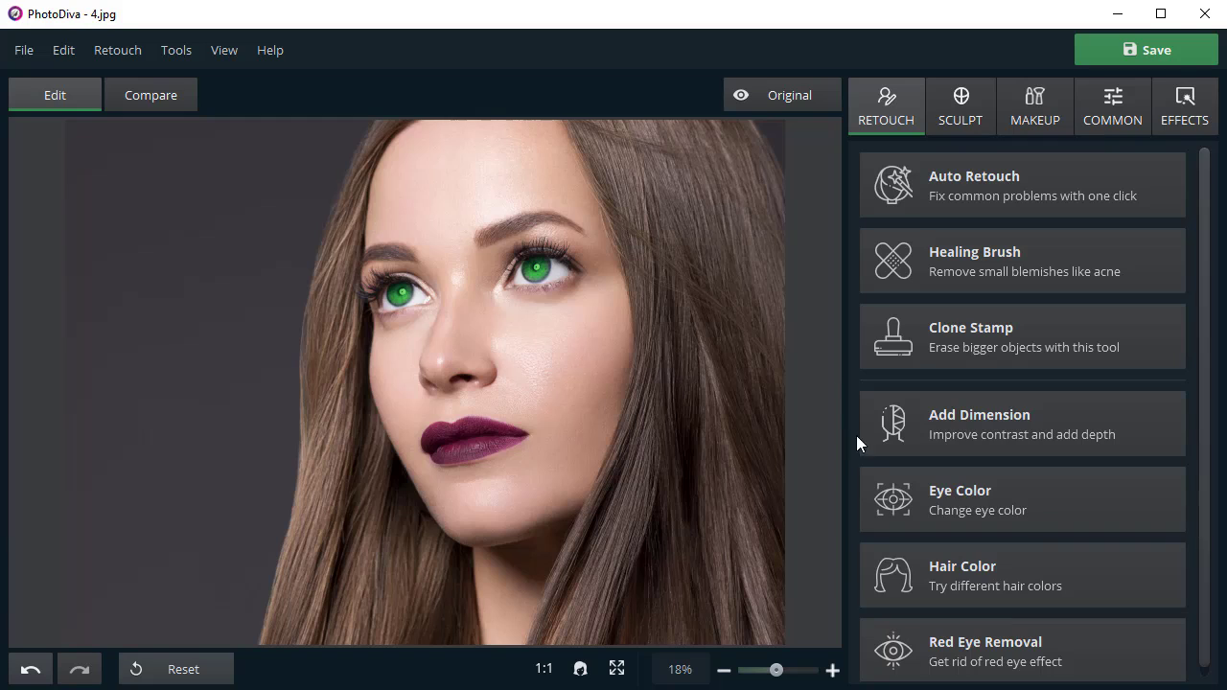
- Paint the hair dark red-brown with the Hair Color brush at size 100
left_click_drag(758, 98, 758, 98)
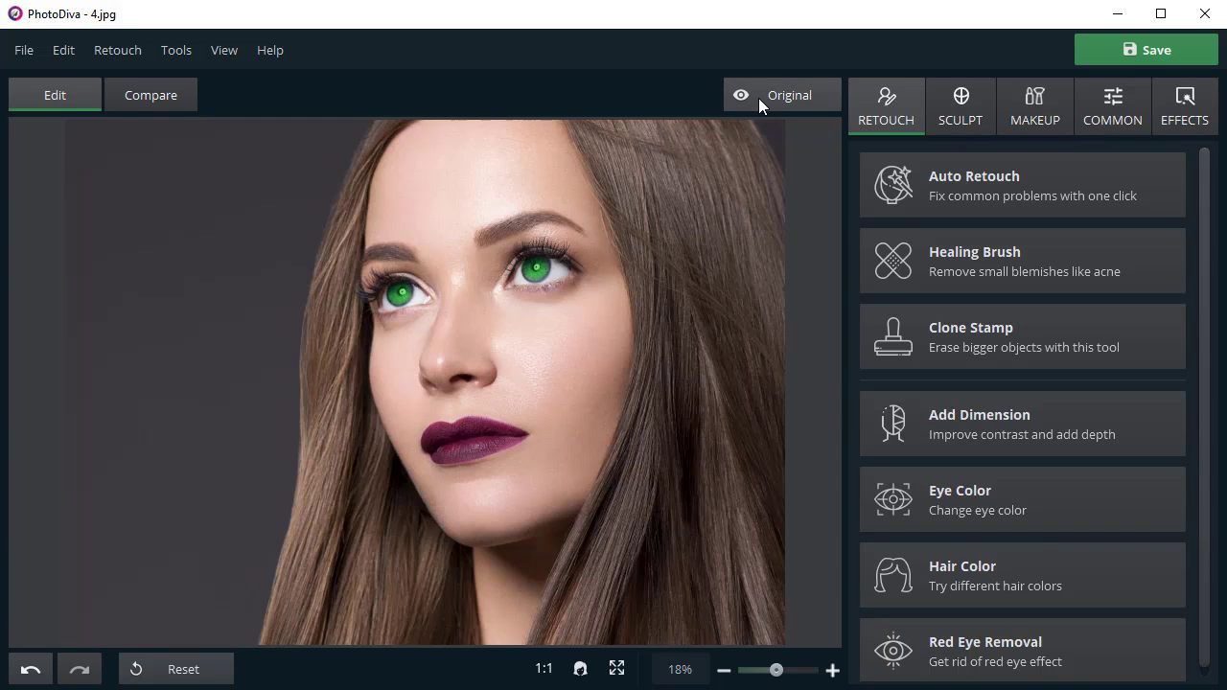
left_click(1044, 573)
left_click(1048, 501)
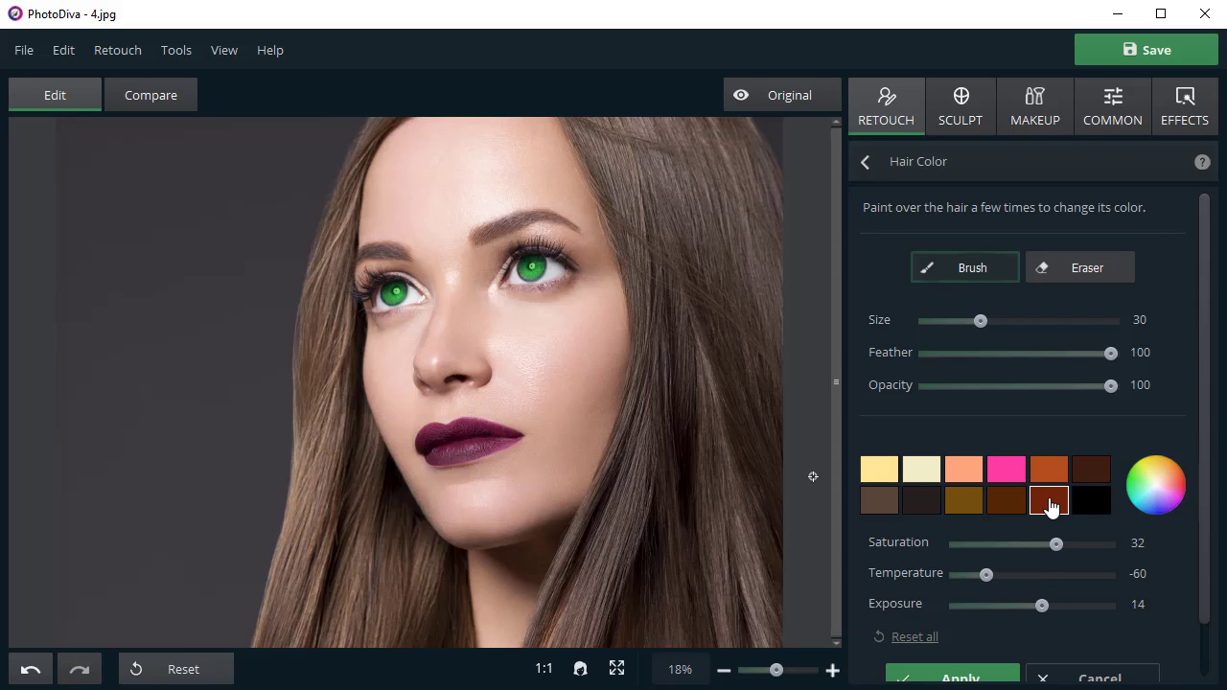
left_click_drag(980, 321, 1116, 332)
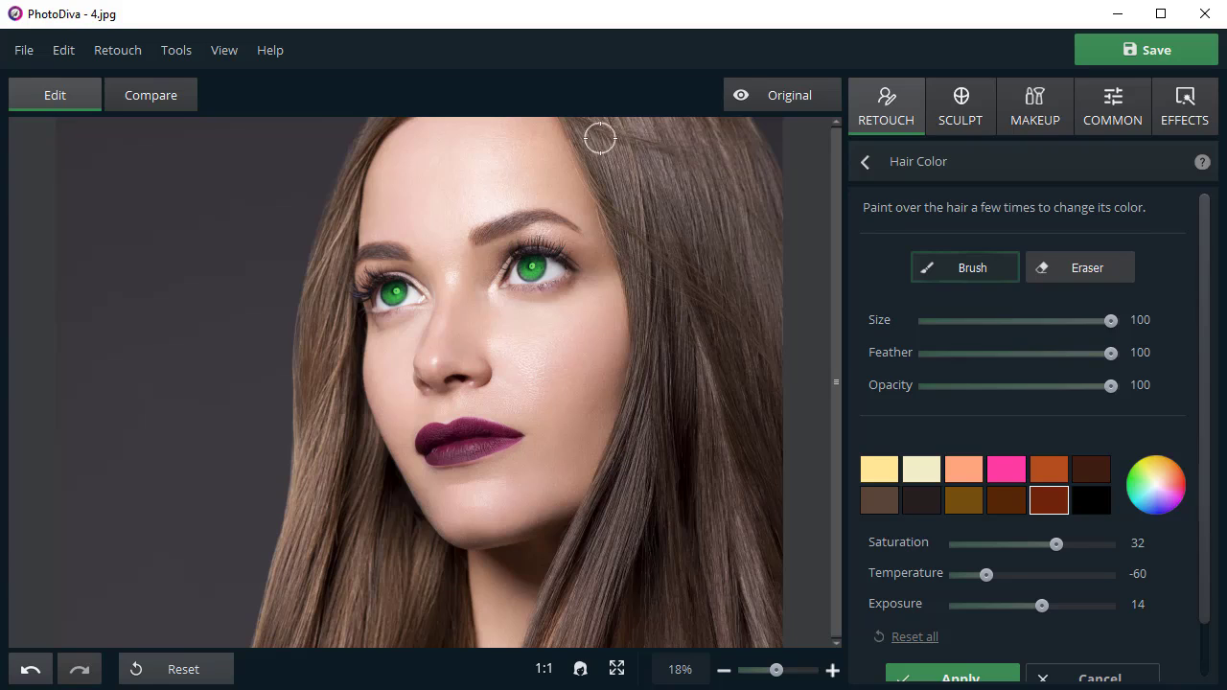
mouse_move(600, 137)
left_mouse_down()
mouse_move(575, 120)
mouse_move(624, 234)
mouse_move(646, 352)
mouse_move(572, 563)
mouse_move(575, 635)
mouse_move(775, 585)
mouse_move(781, 192)
mouse_move(632, 113)
mouse_move(754, 151)
mouse_move(616, 161)
mouse_move(768, 207)
mouse_move(697, 252)
mouse_move(747, 331)
mouse_move(741, 364)
mouse_move(640, 344)
mouse_move(639, 394)
mouse_move(771, 392)
mouse_move(691, 415)
mouse_move(755, 470)
mouse_move(695, 495)
mouse_move(736, 506)
mouse_move(613, 521)
mouse_move(599, 544)
mouse_move(701, 575)
mouse_move(604, 581)
mouse_move(724, 633)
left_mouse_up()
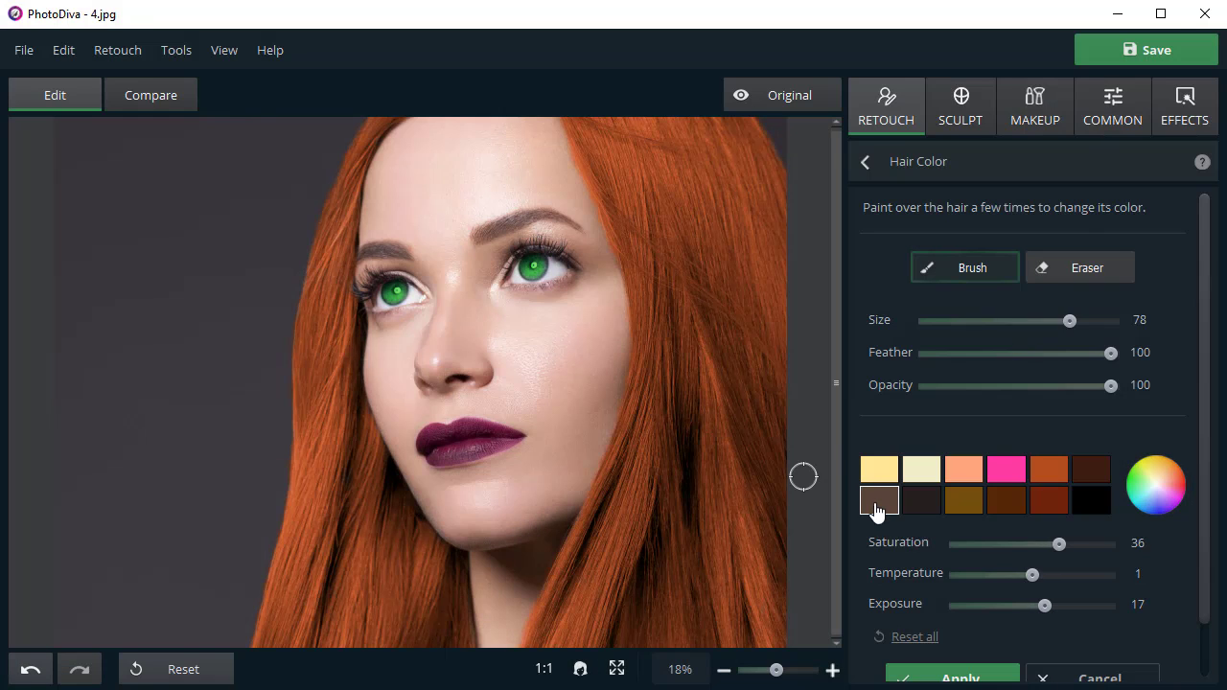
- Try pink and orange swatches, settle on dark red, warm it, and apply
left_click(1008, 471)
left_click(1047, 502)
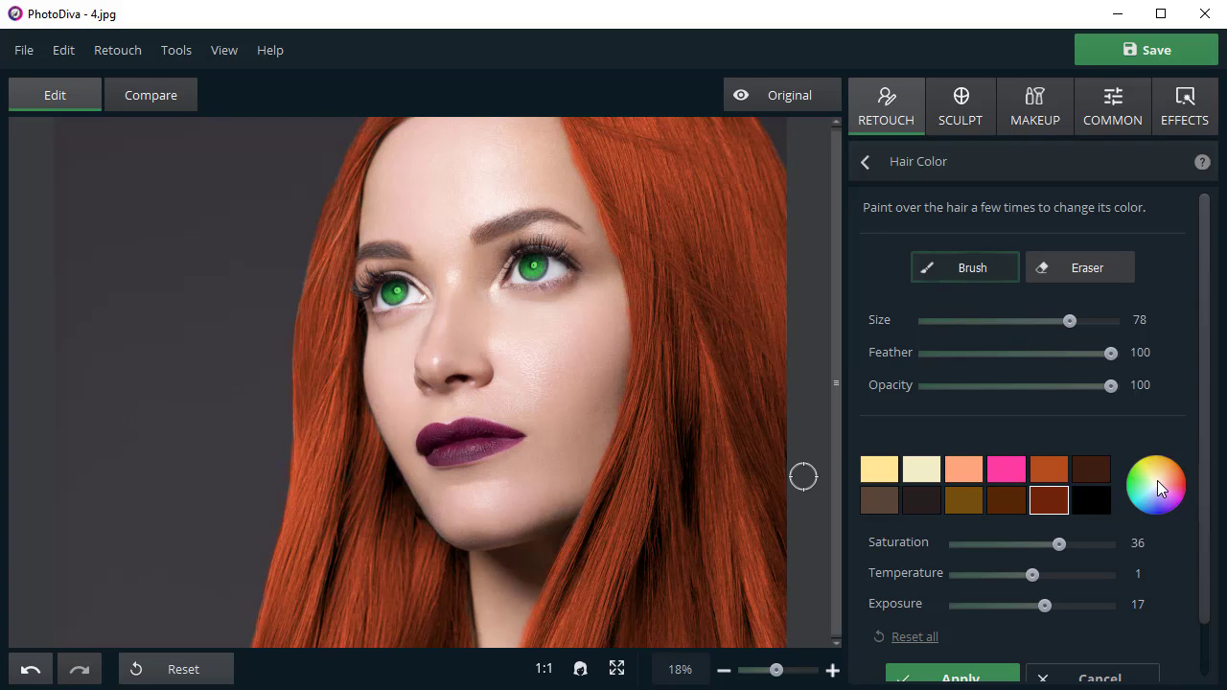
left_click(1050, 474)
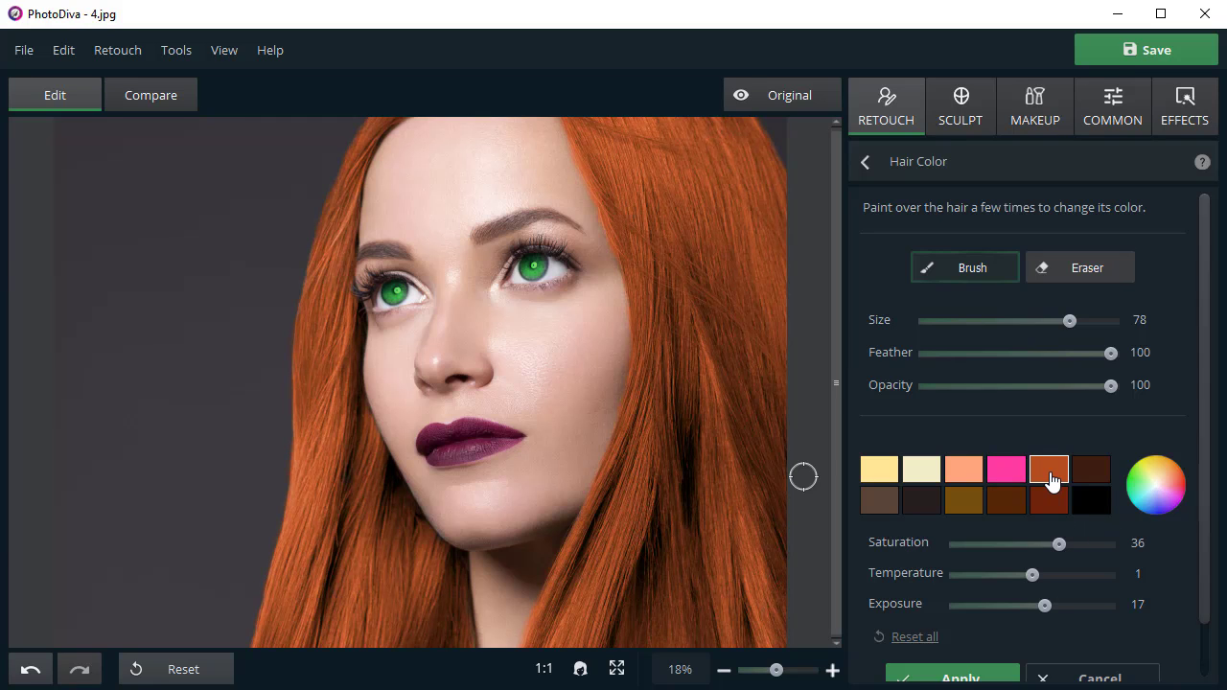
left_click(1048, 500)
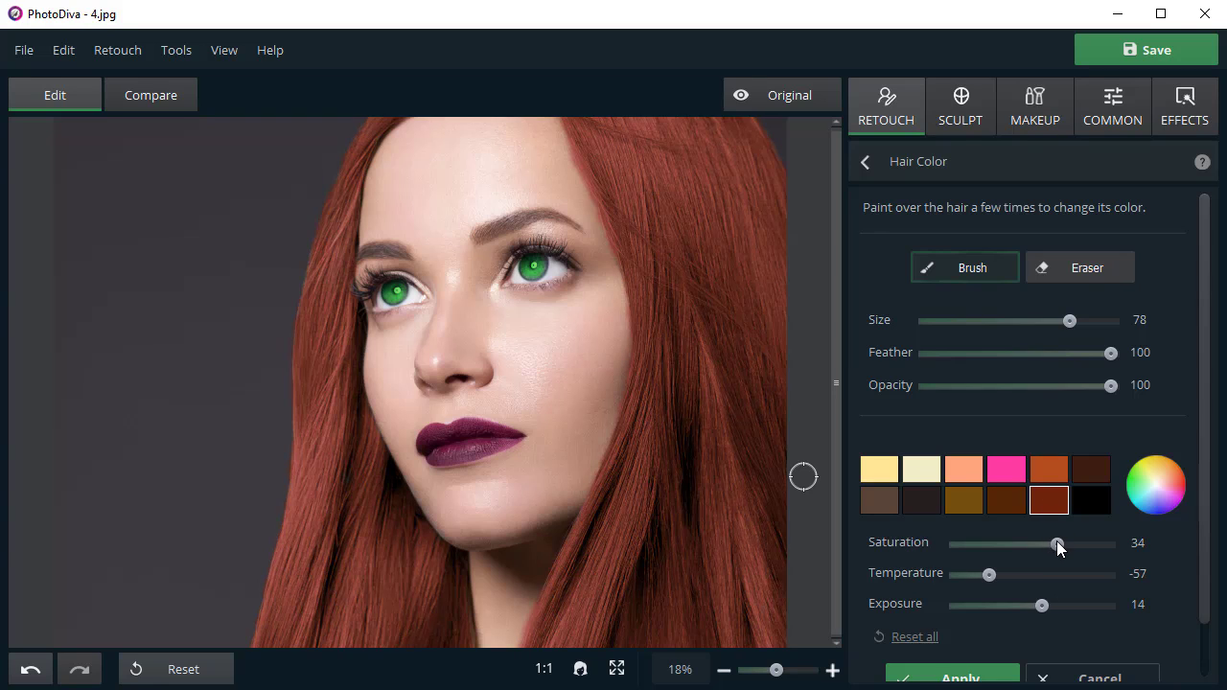
left_click_drag(988, 574, 1037, 573)
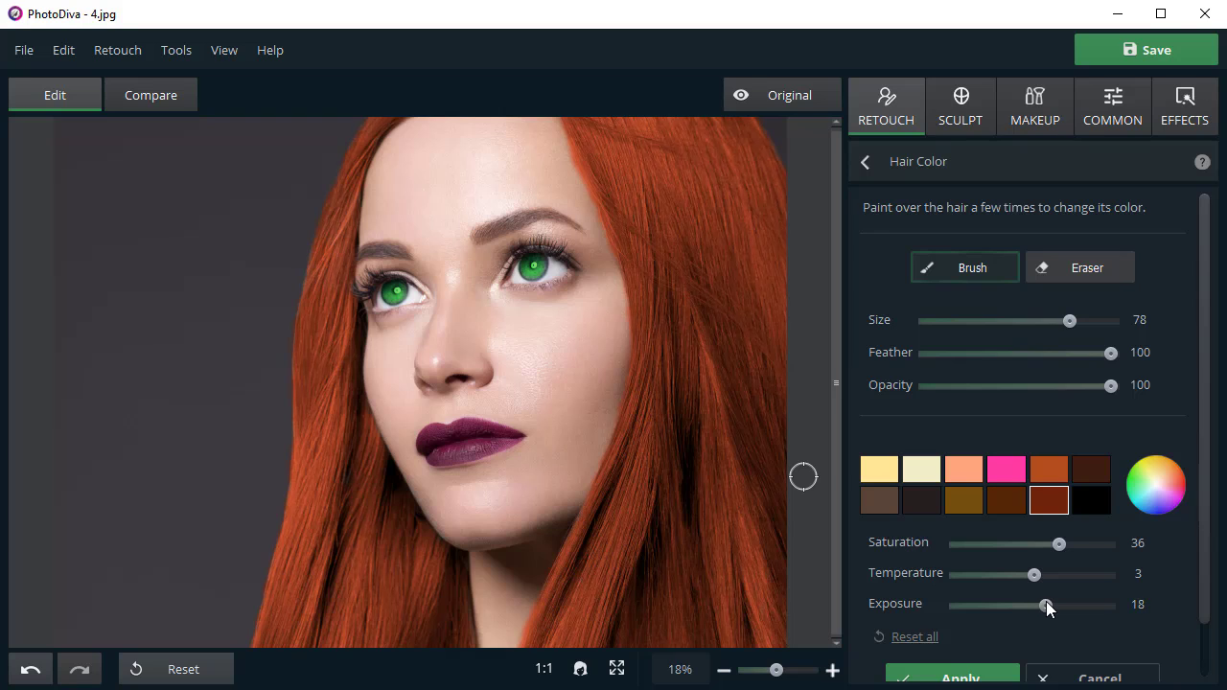
left_click_drag(1204, 608, 1204, 671)
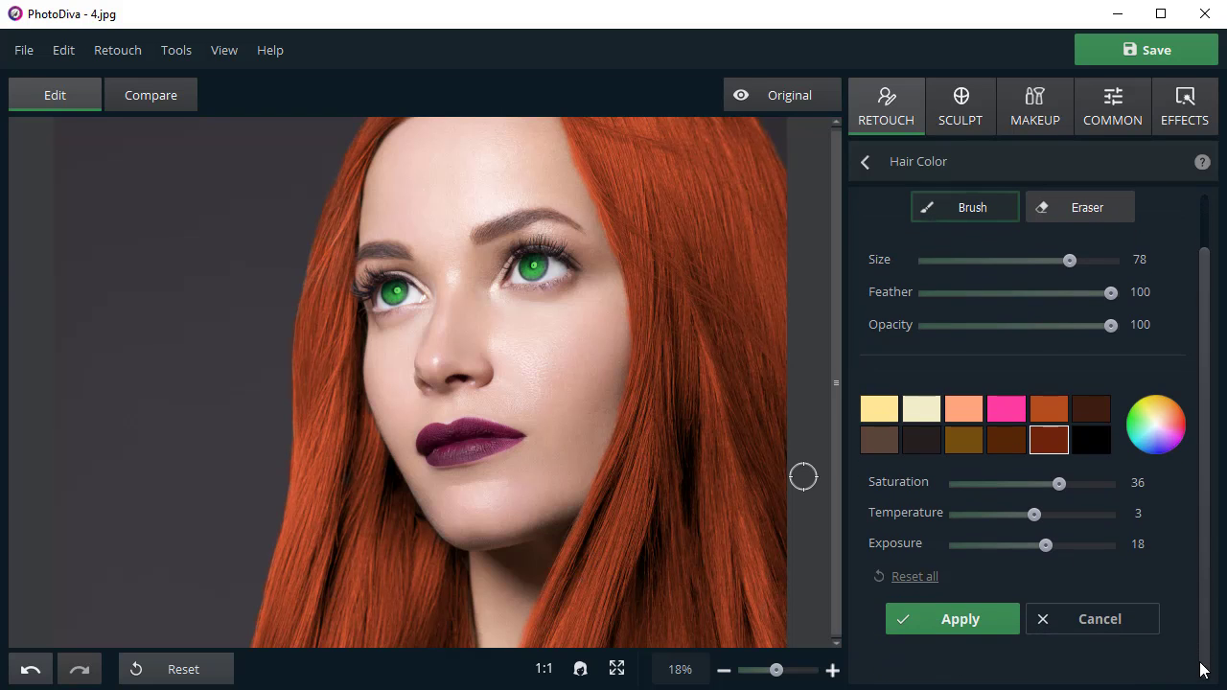
left_click(954, 618)
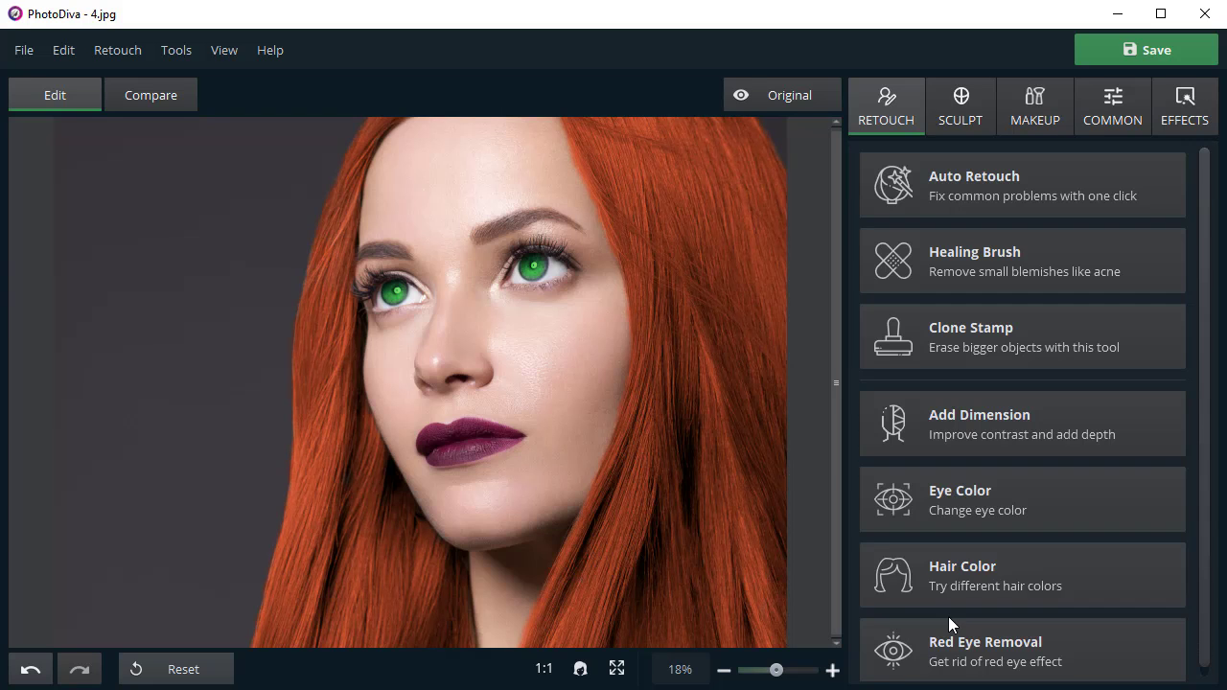
- Slim the waist with Amount 35 and apply it
left_click(149, 96)
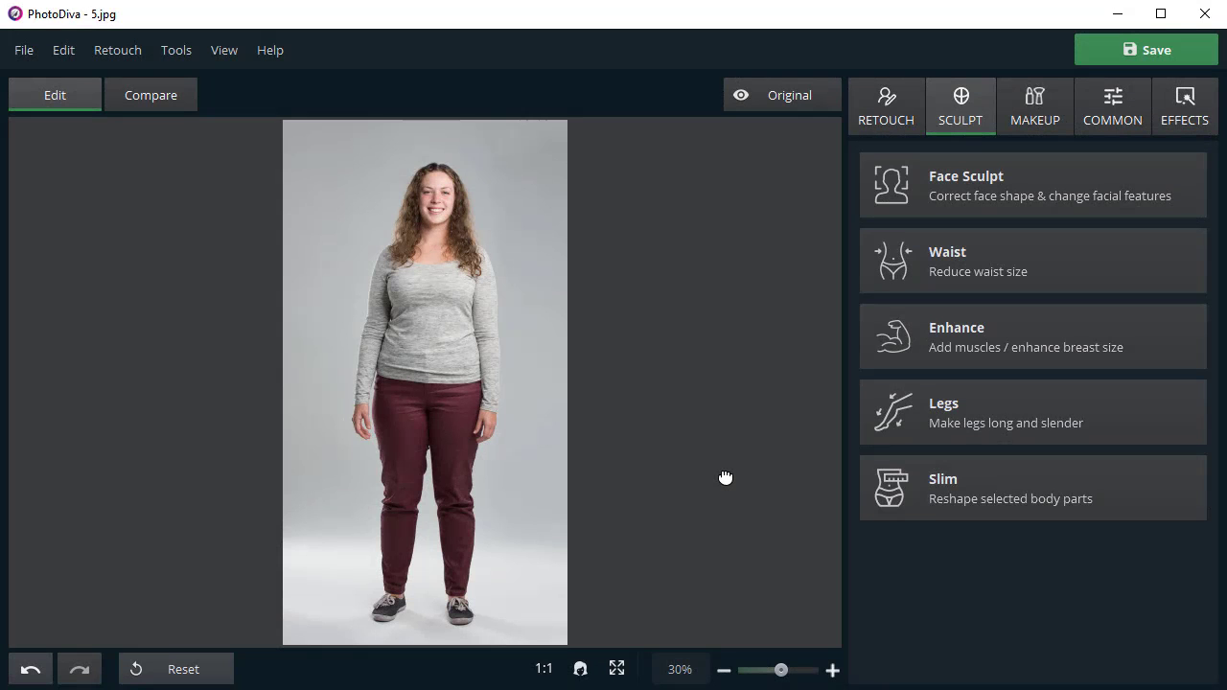
left_click(935, 249)
left_click_drag(489, 328, 493, 329)
left_click_drag(1032, 296, 1067, 300)
left_click(988, 657)
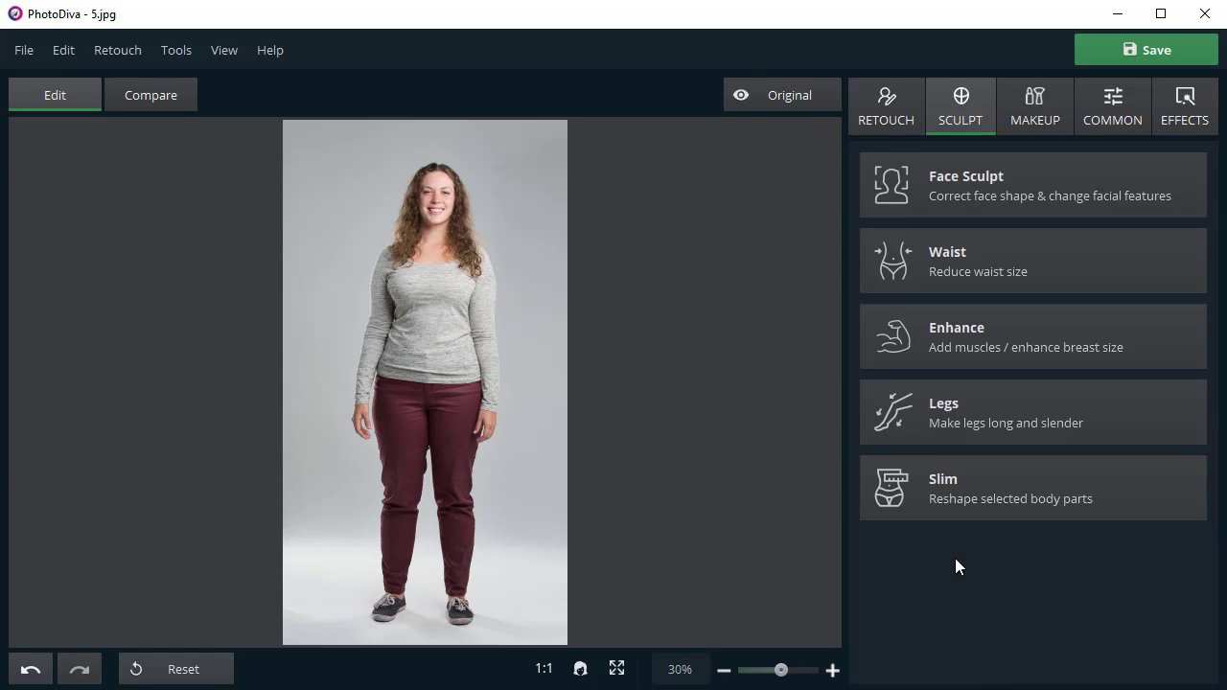
- Enhance both sides of the chest with Amount 20 and apply it
left_click(904, 321)
left_click_drag(460, 290, 417, 291)
left_click_drag(1029, 294, 1051, 293)
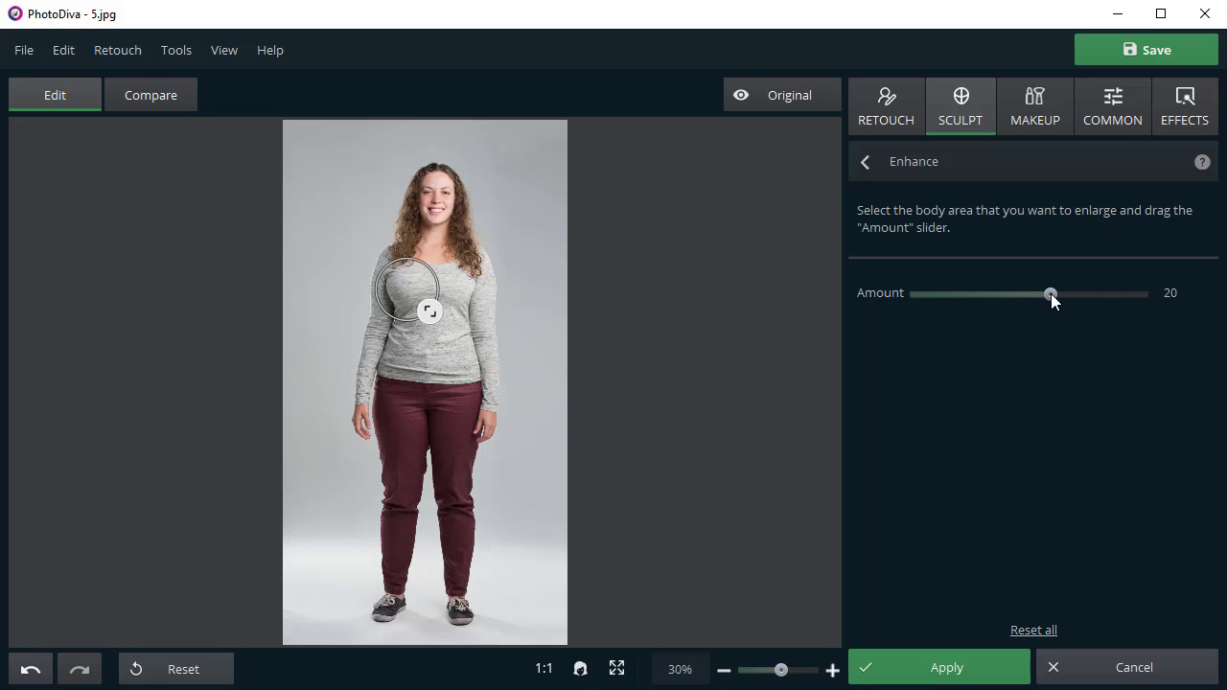
mouse_move(460, 287)
left_mouse_down()
mouse_move(429, 293)
mouse_move(457, 286)
left_mouse_up()
left_click_drag(1025, 291, 1050, 294)
left_click(930, 663)
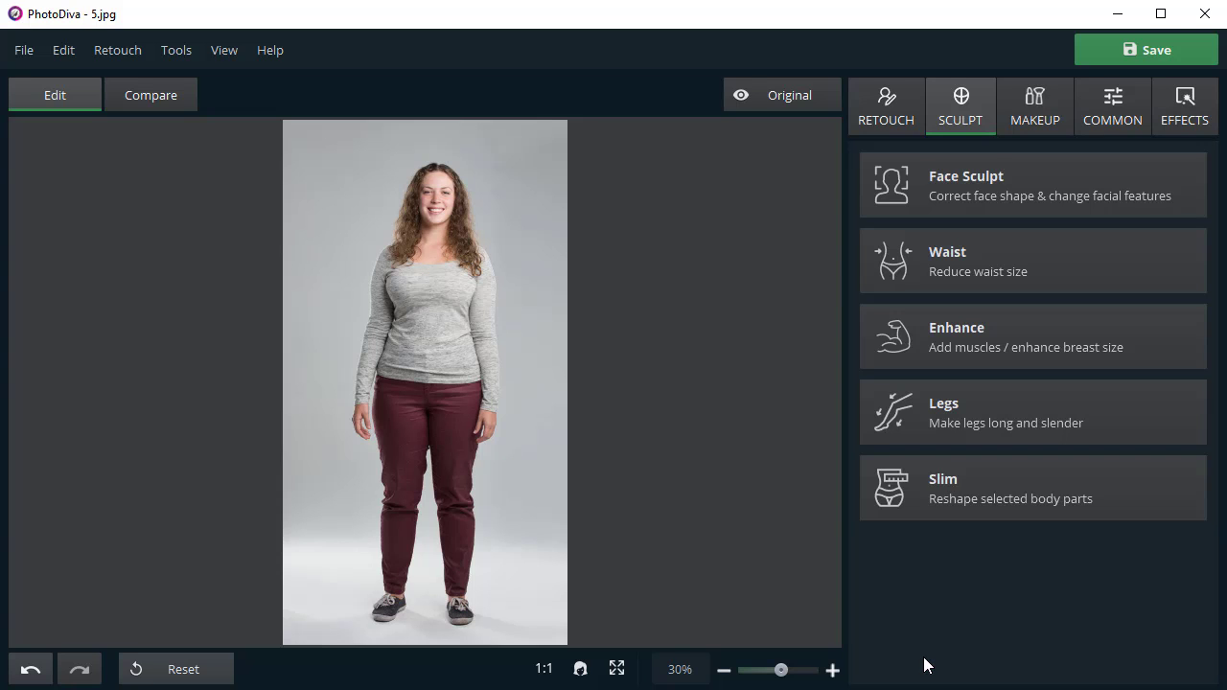
- Lengthen the legs with Height 22 and Width 7, apply, and compare side by side
left_click(946, 421)
left_click_drag(426, 336, 427, 326)
left_click_drag(488, 478, 489, 477)
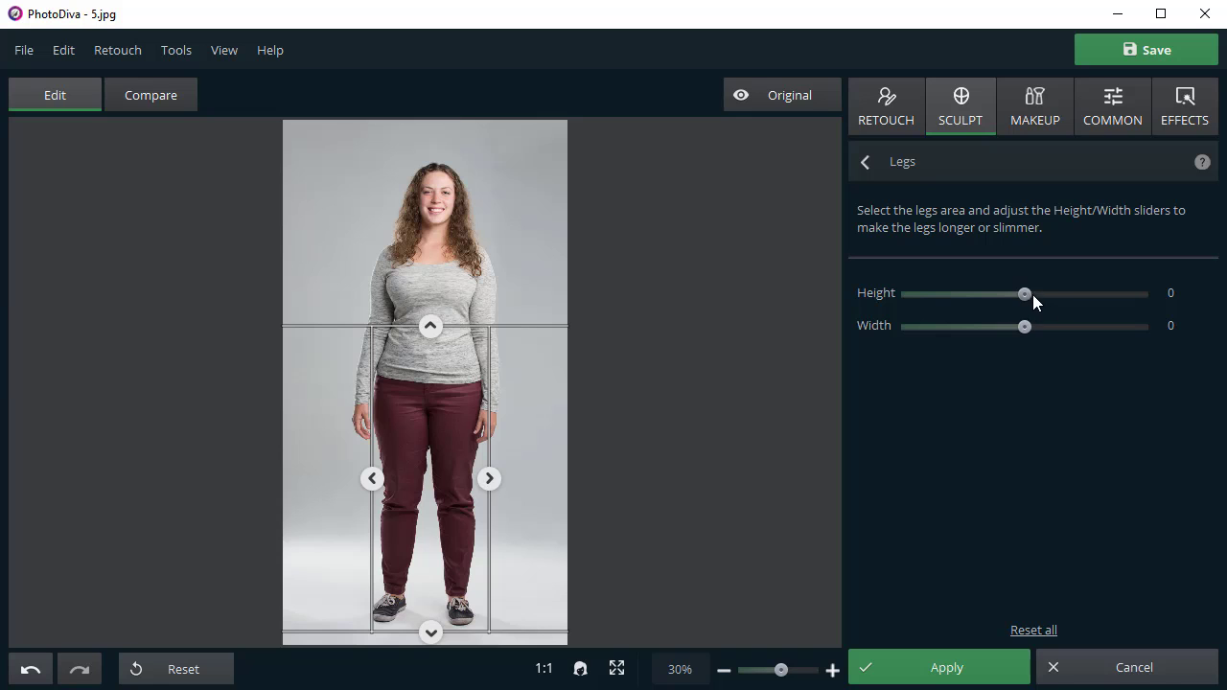
left_click_drag(1030, 294, 1039, 326)
left_click(1033, 325)
left_click(930, 663)
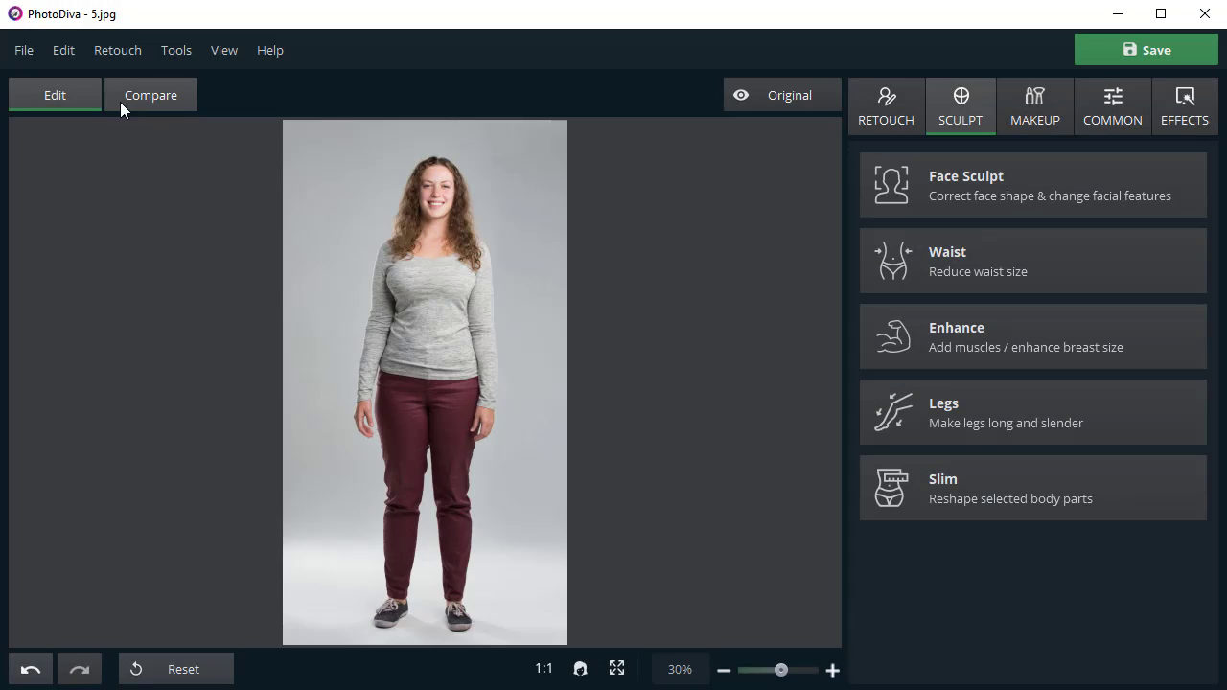
left_click(118, 99)
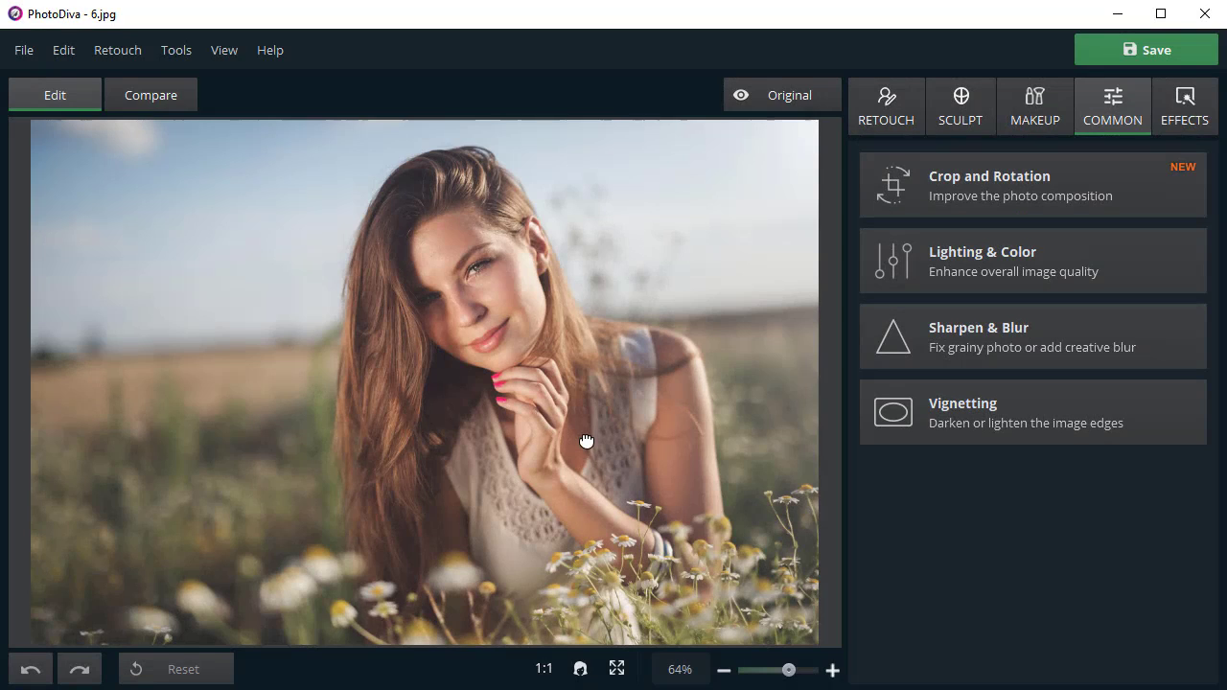
- Run Auto Correction on 6.jpg and weaken it slightly
left_click(938, 257)
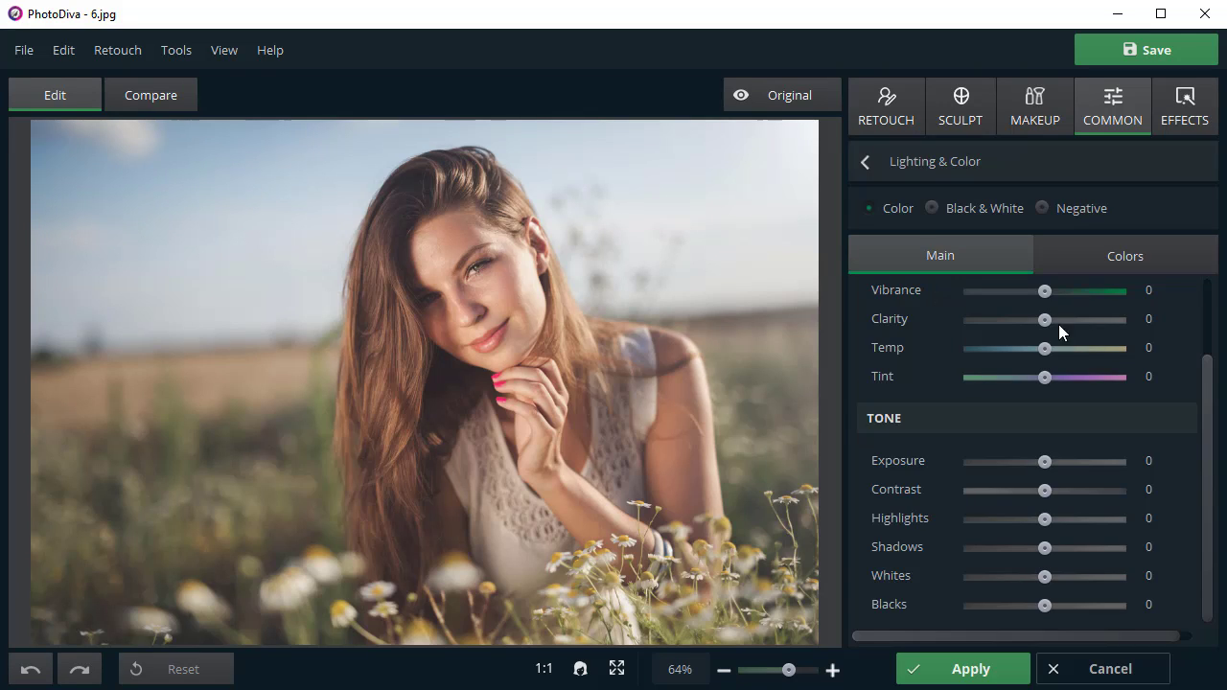
left_click_drag(1205, 492, 1188, 384)
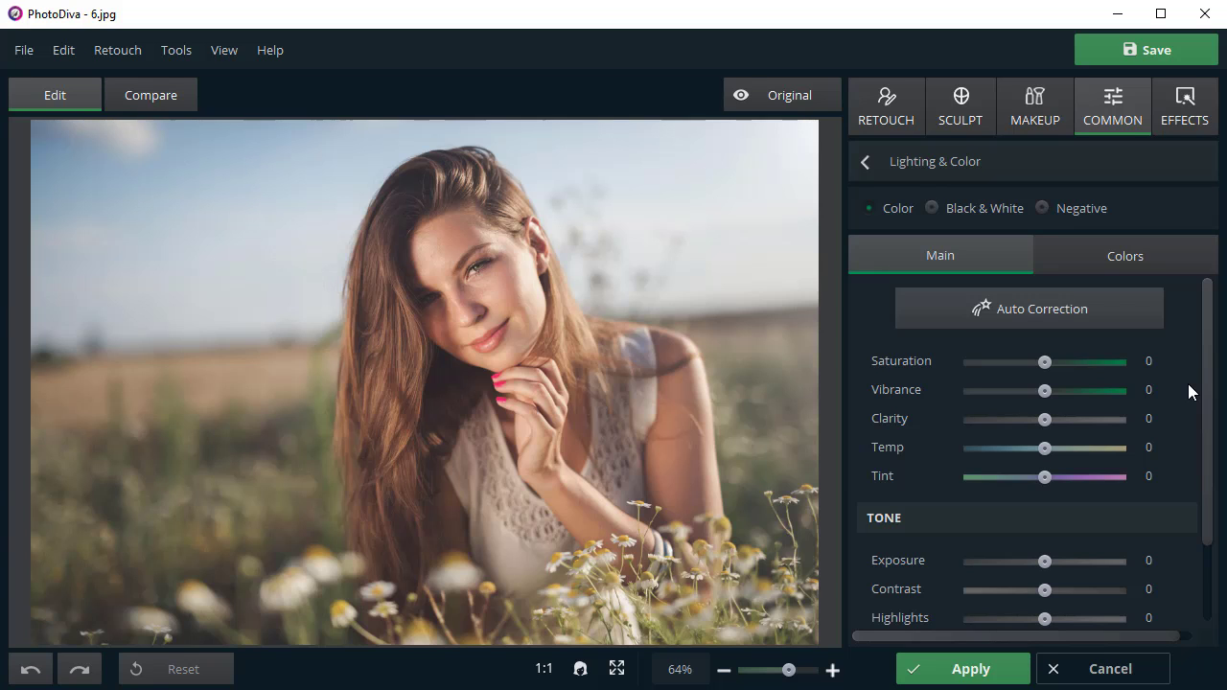
left_click(955, 305)
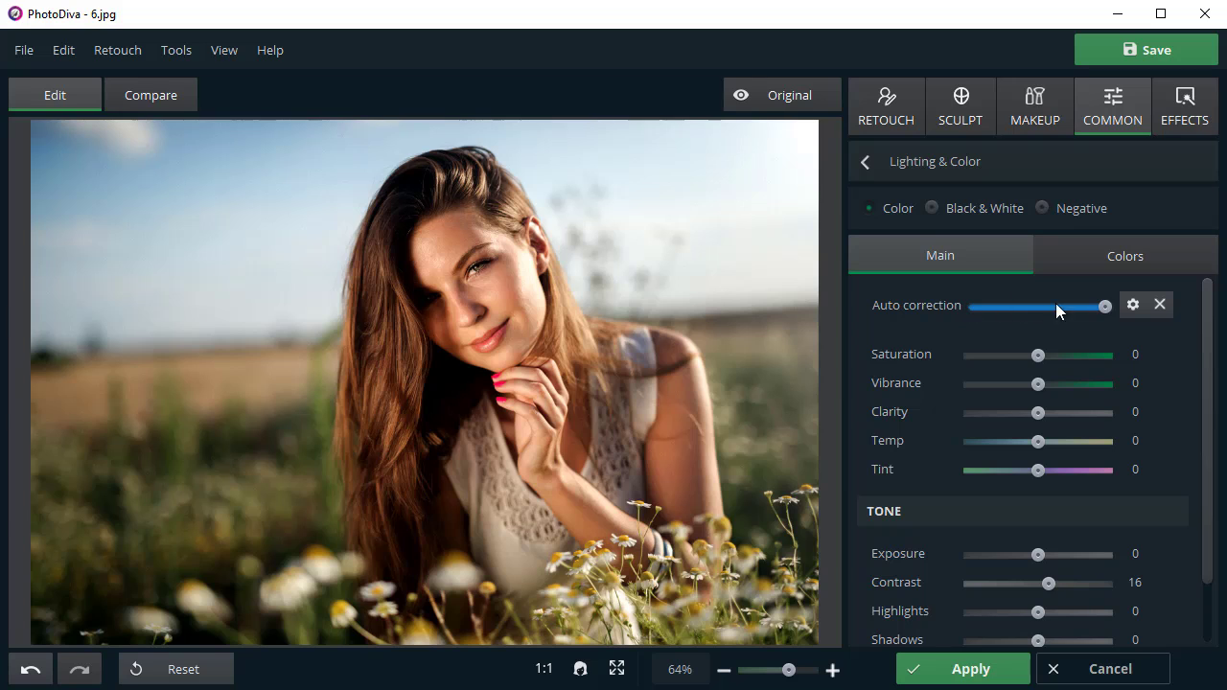
left_click_drag(1104, 306, 1088, 306)
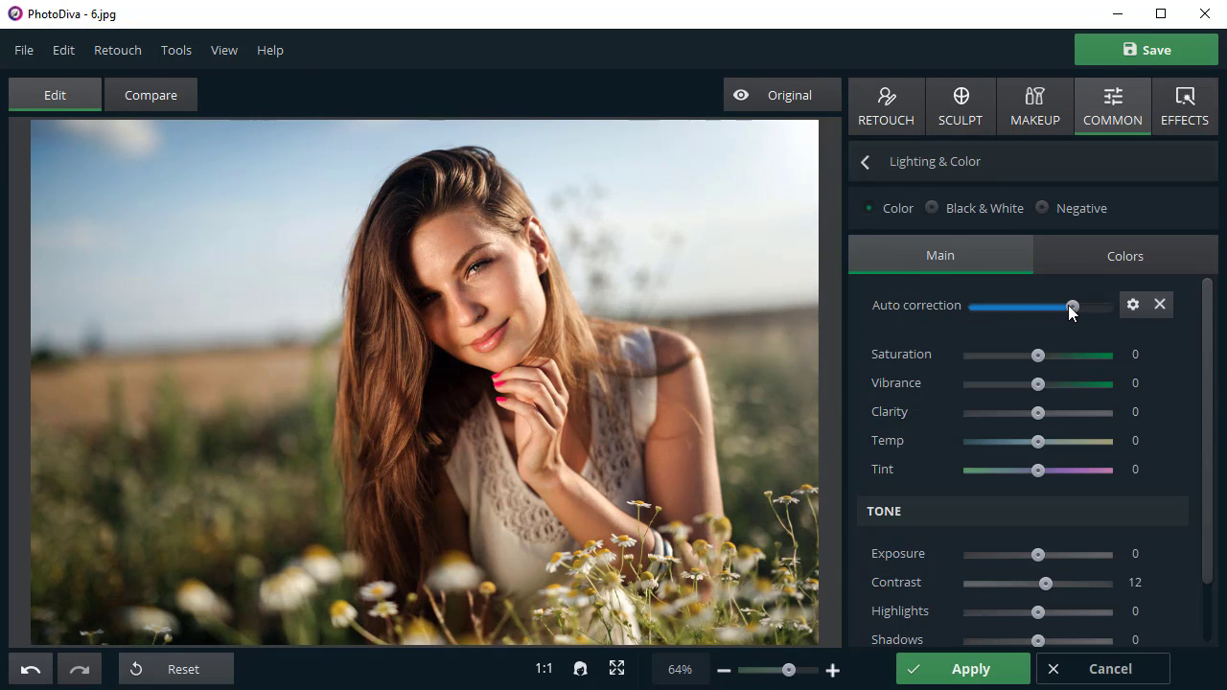
left_click_drag(1069, 307, 1066, 307)
- Set Exposure -9 and Highlights 31, then apply the lighting changes
left_click_drag(1208, 419, 1215, 486)
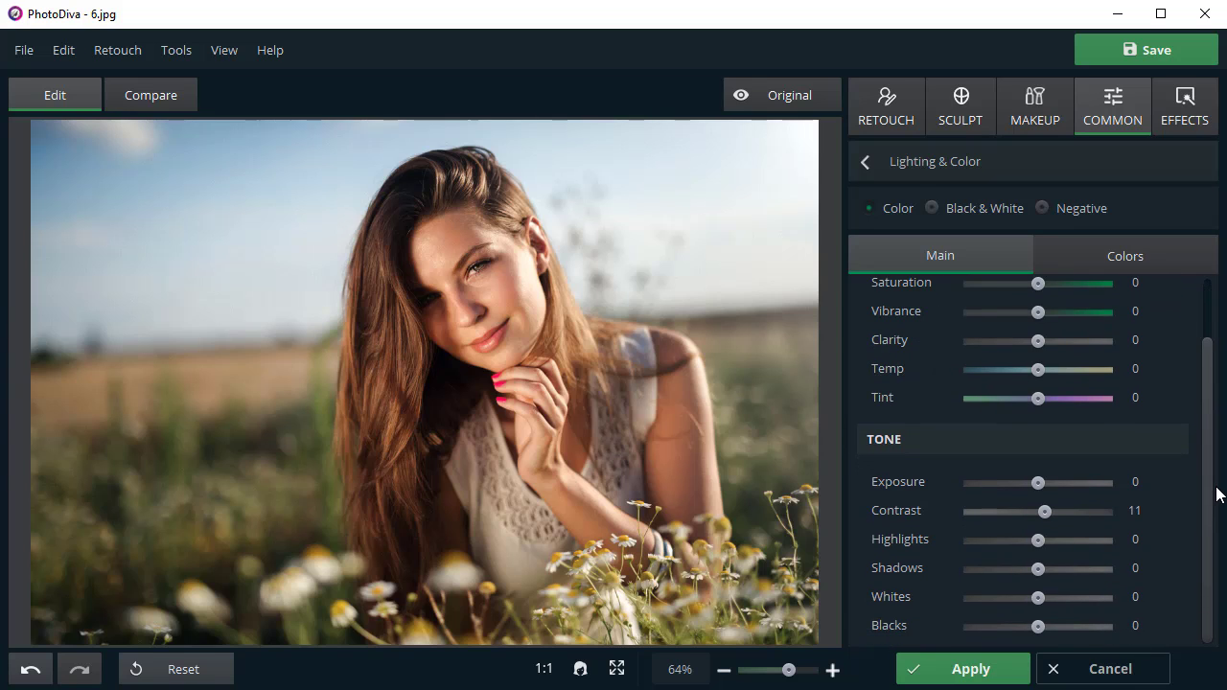
left_click_drag(1039, 479, 1039, 485)
left_click_drag(1050, 545, 1067, 542)
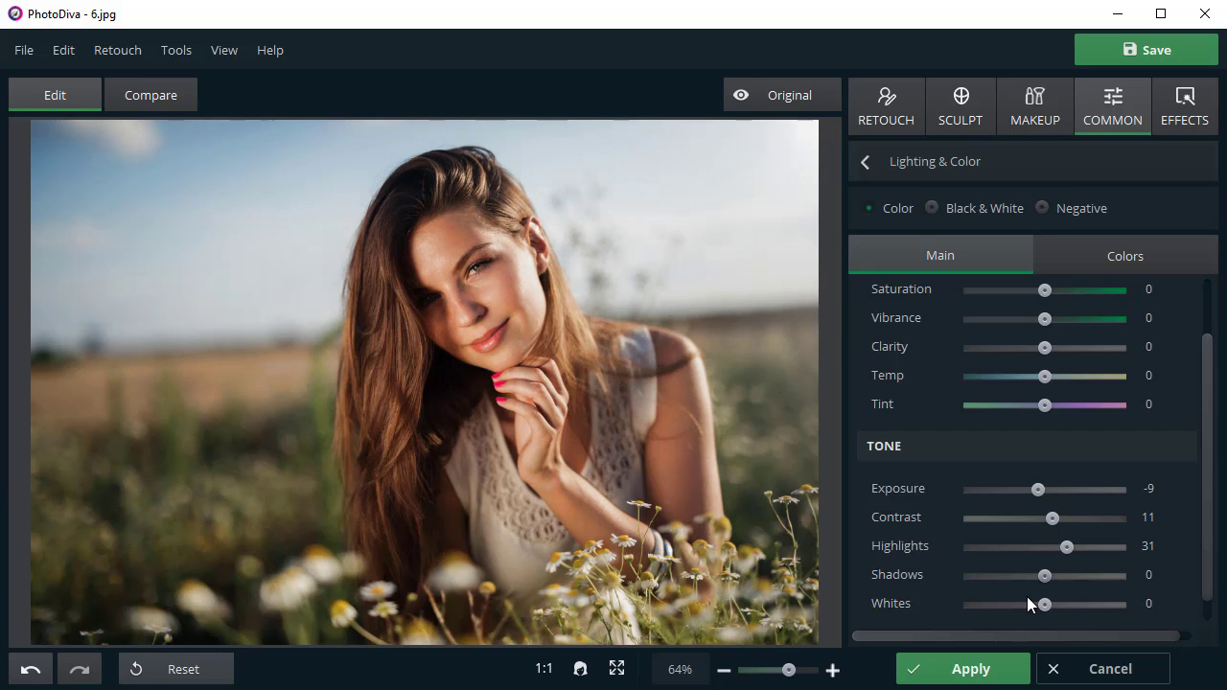
left_click(947, 667)
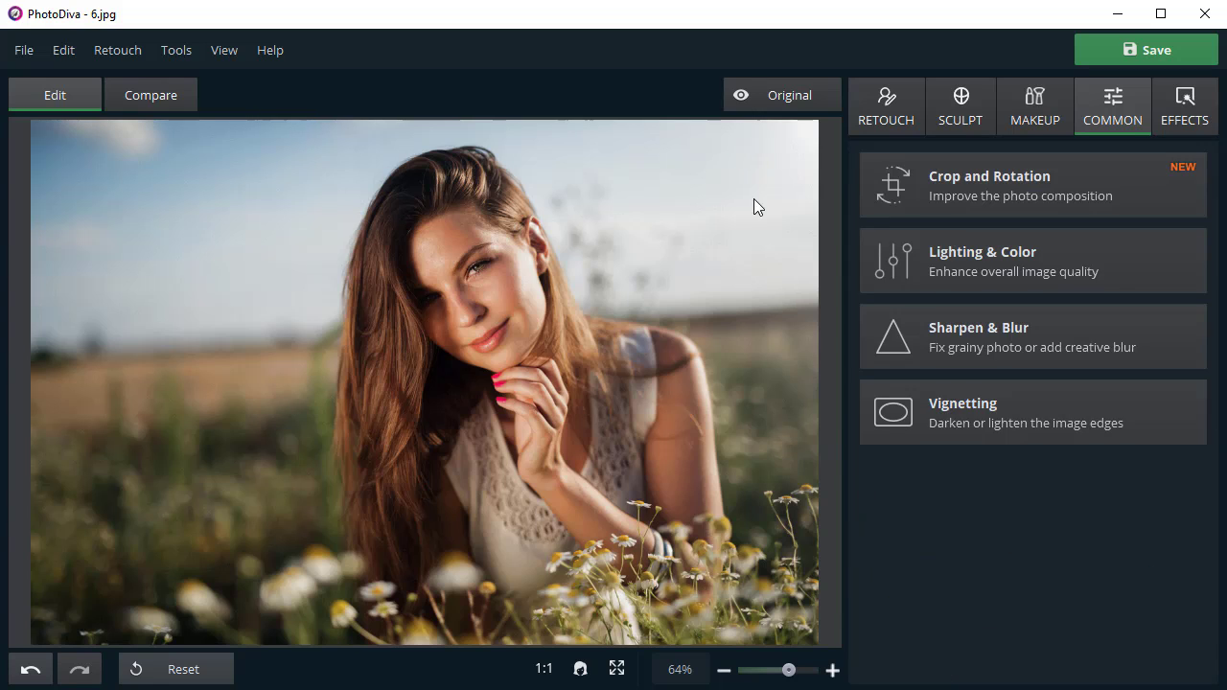
- Add a dark vignette with negative Amount, adjusted Midpoint and Highlights about 29, then compare
left_click(751, 88)
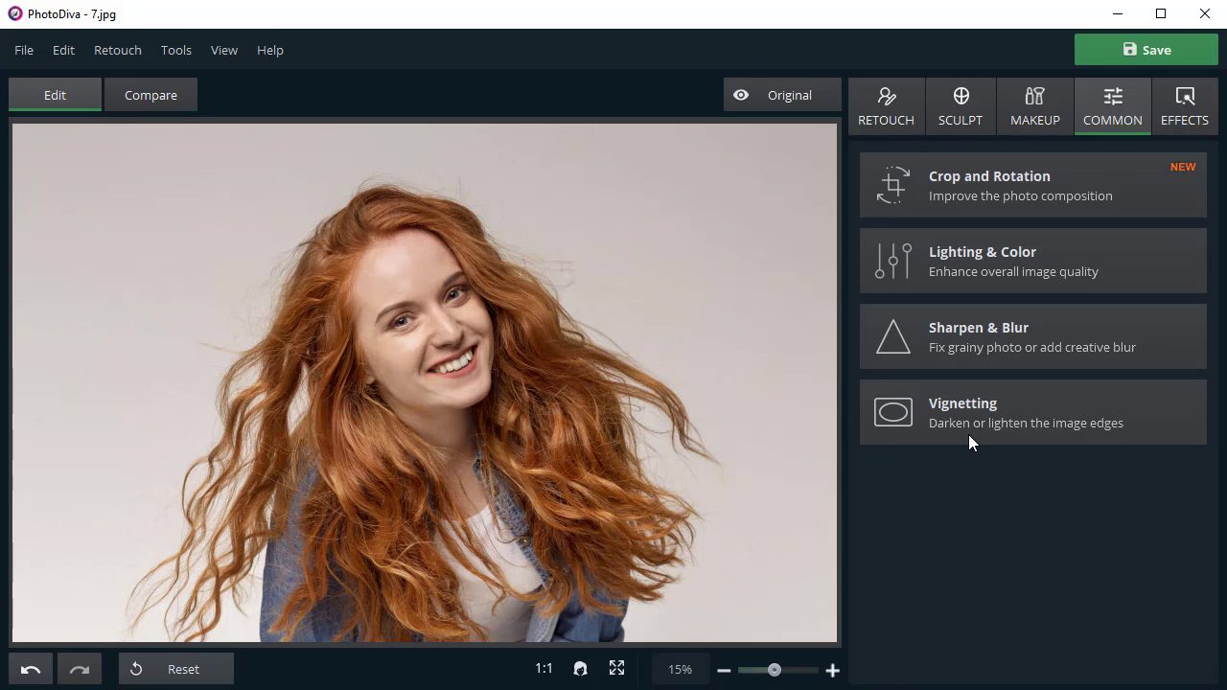
left_click(1049, 396)
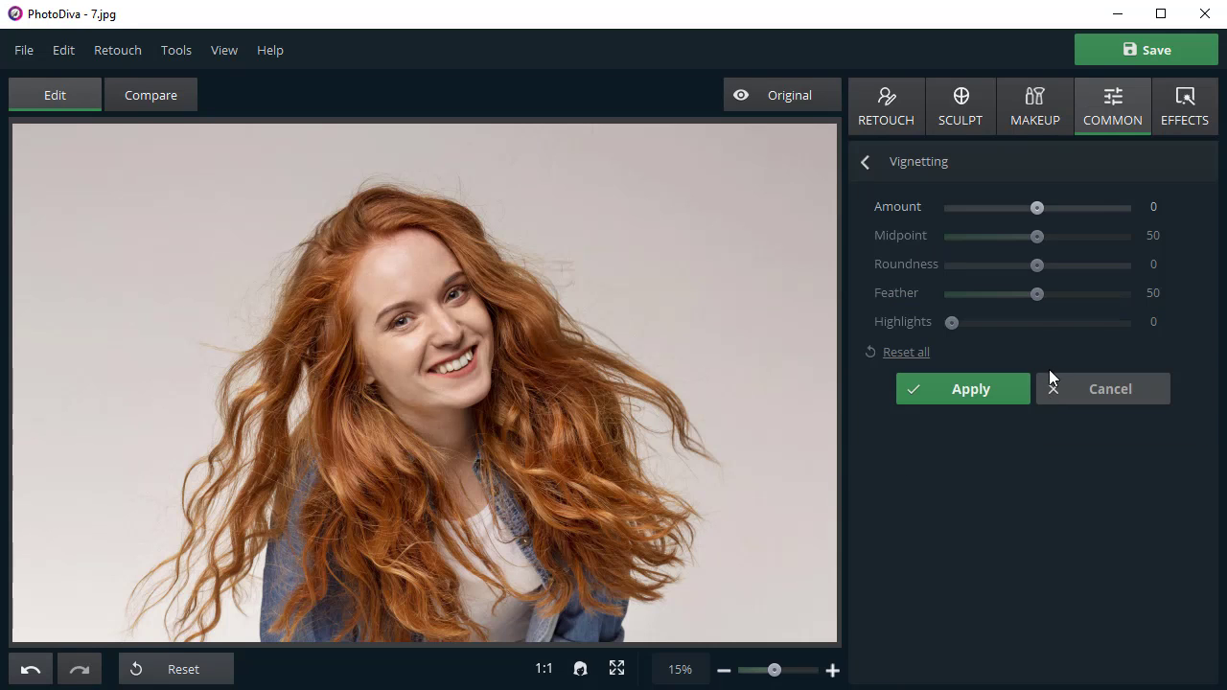
left_click_drag(1036, 205, 974, 210)
left_click_drag(1039, 235, 1093, 288)
left_click_drag(952, 323, 1003, 319)
left_click(961, 389)
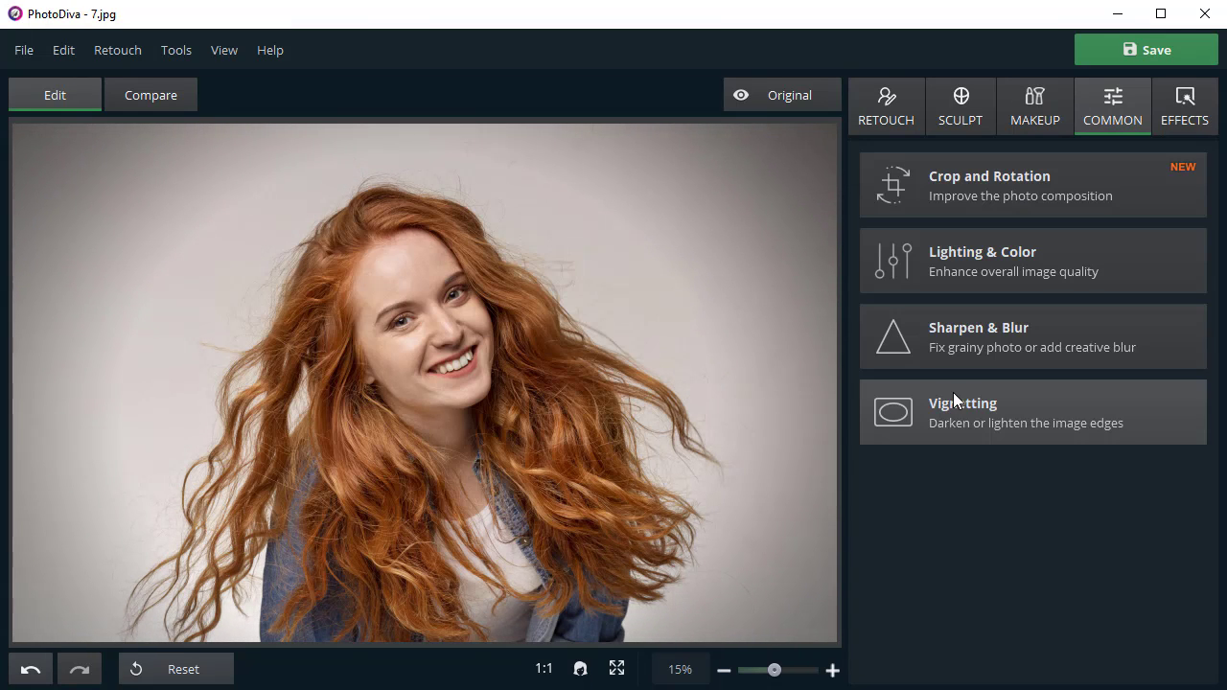
left_click(775, 91)
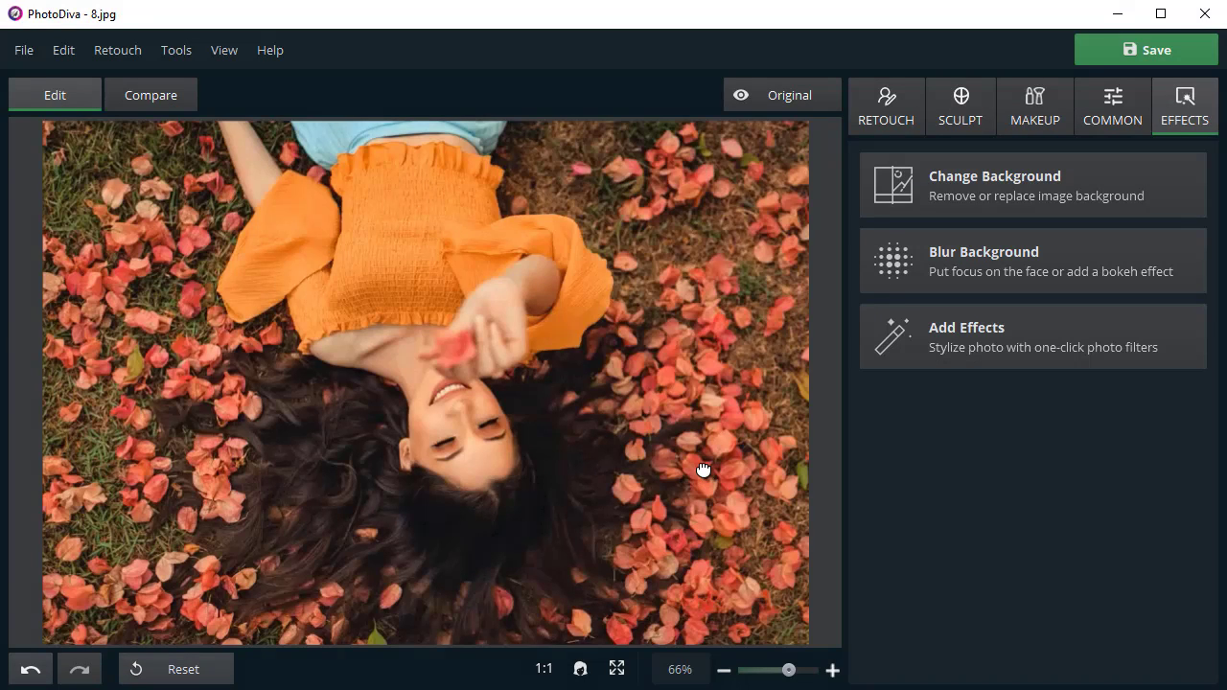
- Keep an ellipse around the face sharp and blur the background at amount 102
left_click(959, 254)
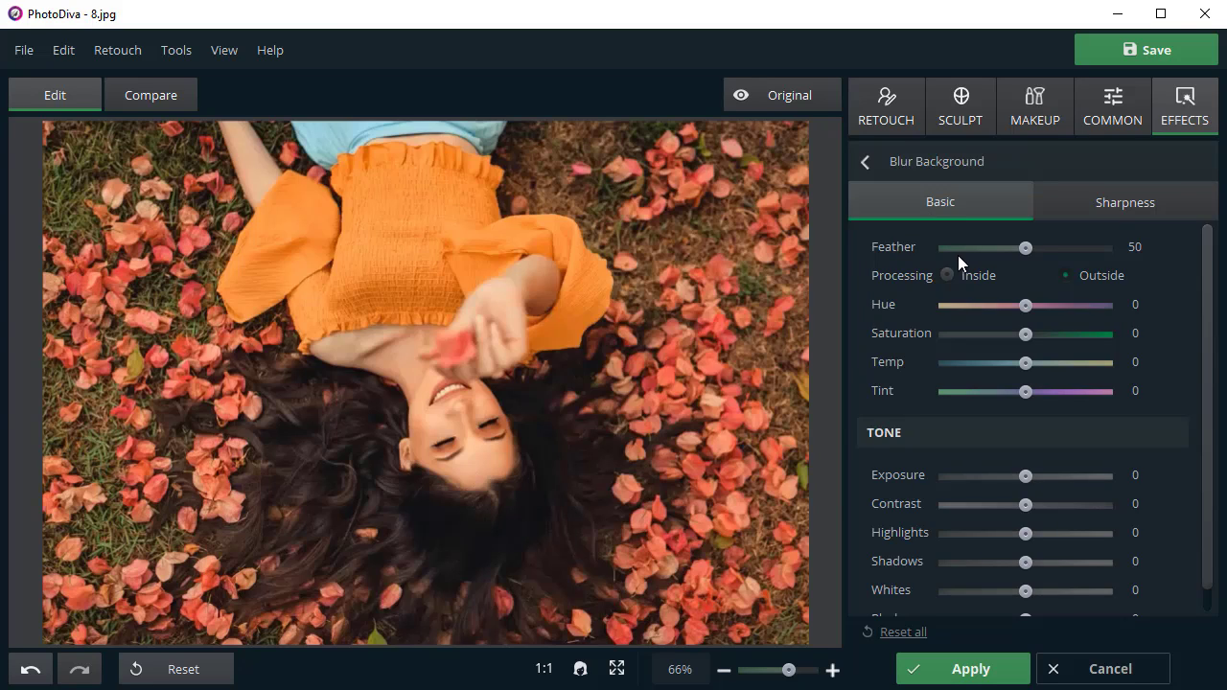
left_click_drag(489, 367, 216, 575)
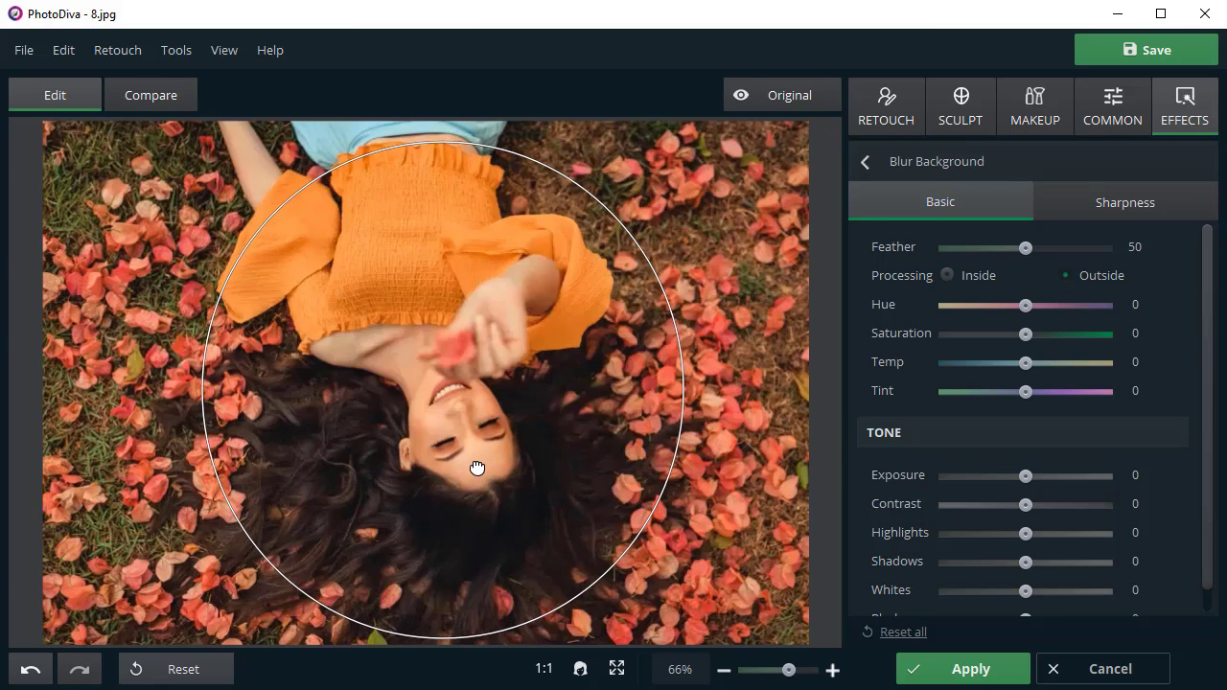
left_click(476, 468)
left_click(1087, 194)
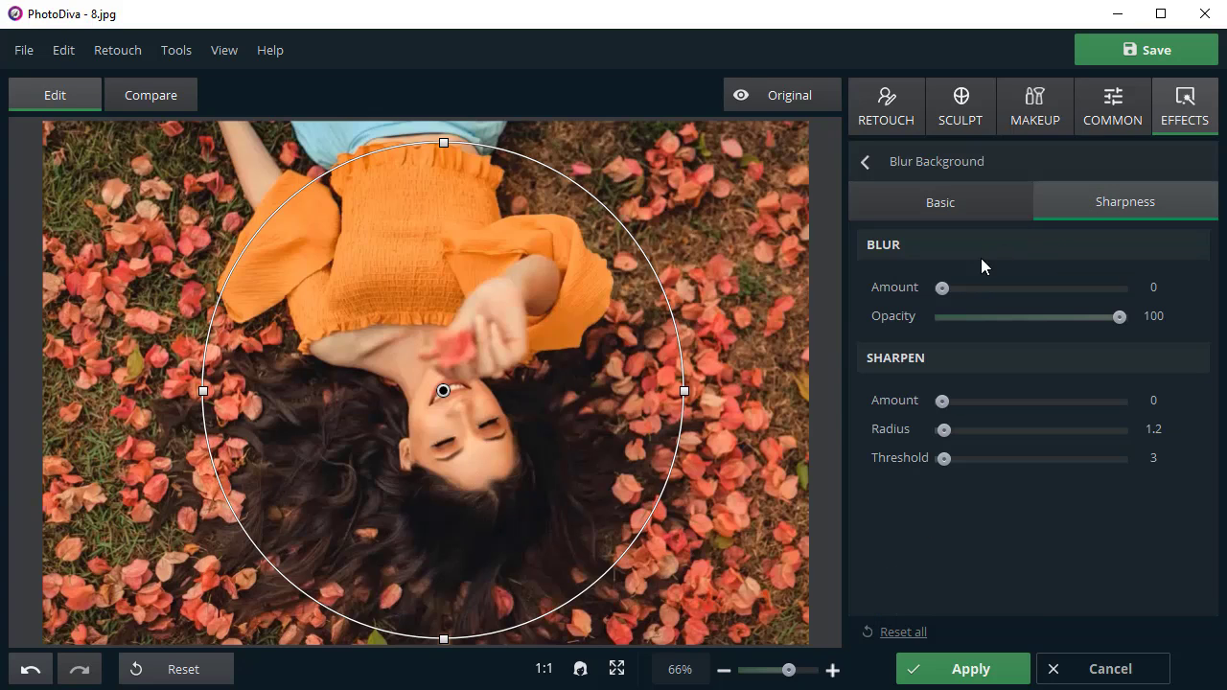
left_click_drag(942, 287, 981, 293)
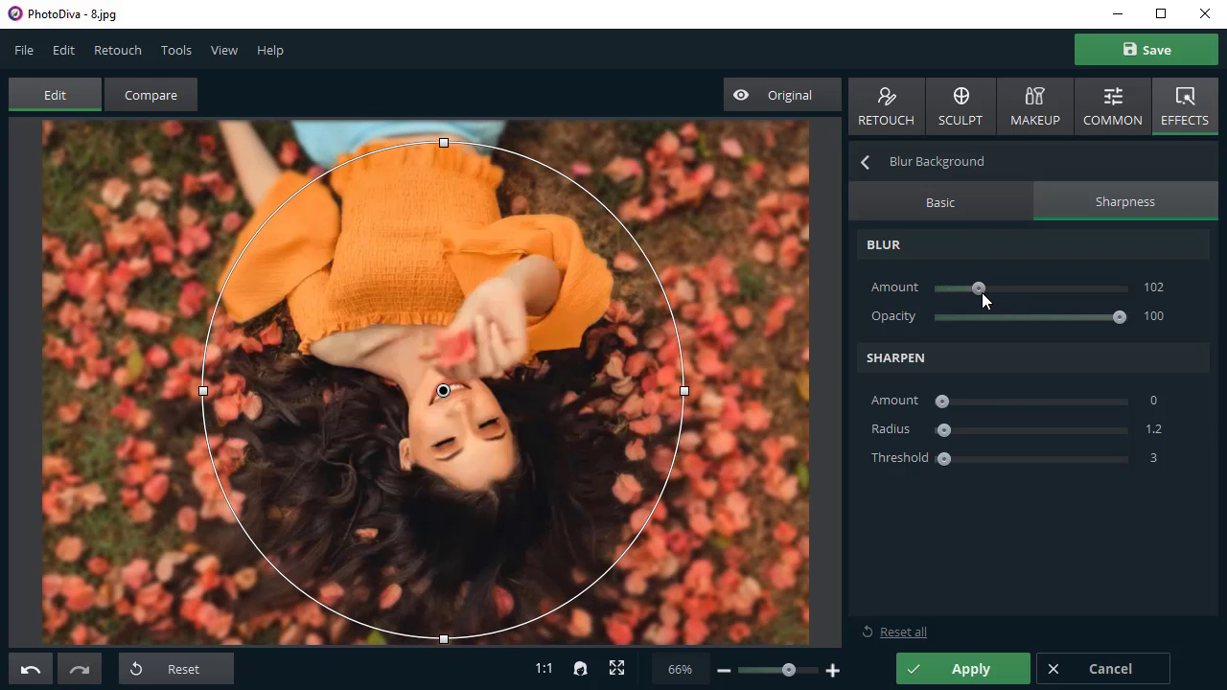
left_click(964, 665)
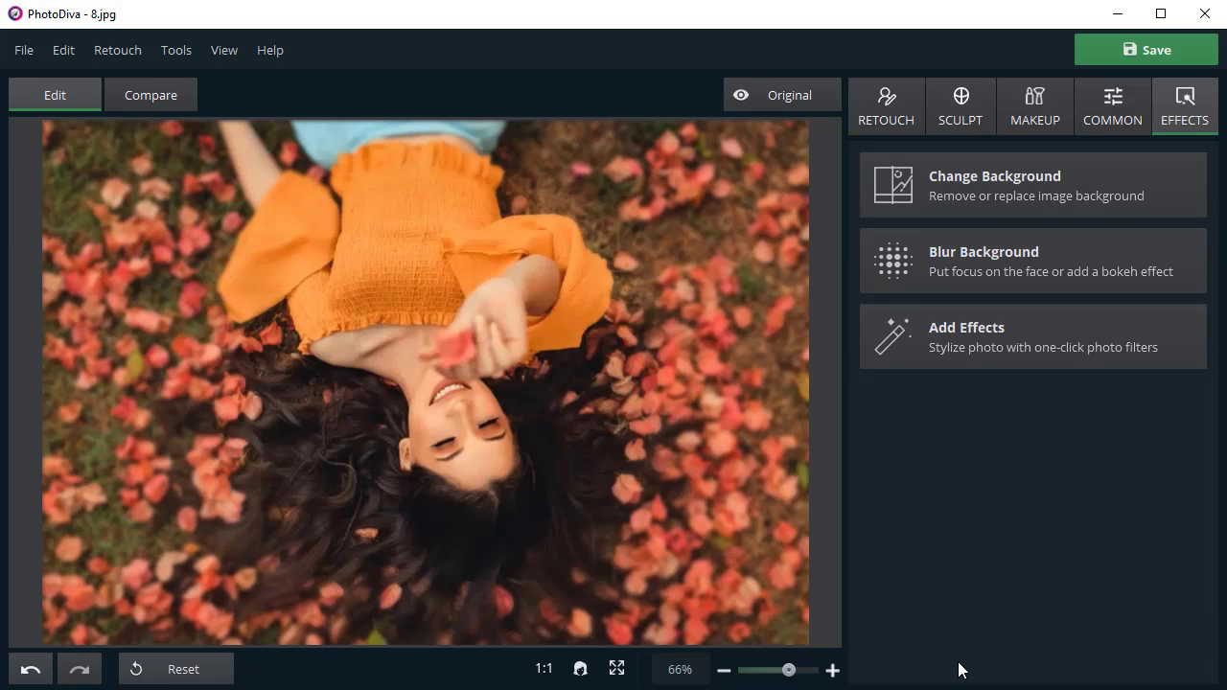
left_click(768, 89)
- Mark the woman as Object and the snow as Background, with preview opacity 0
left_click(767, 89)
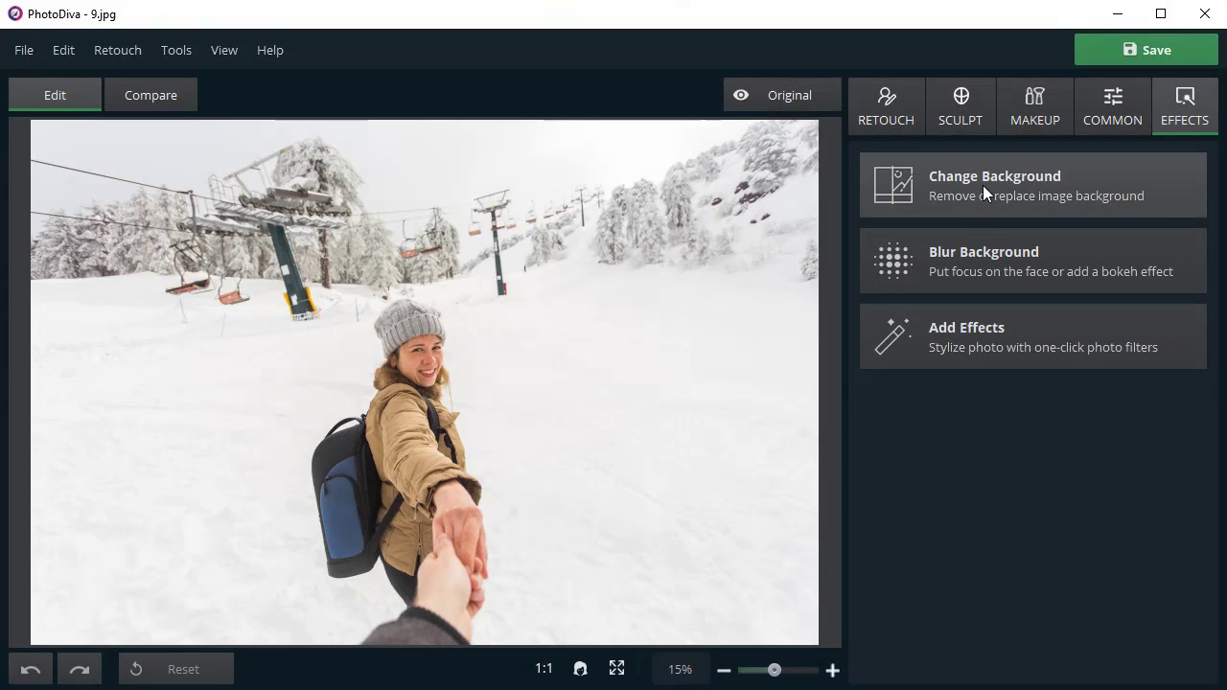
left_click(983, 185)
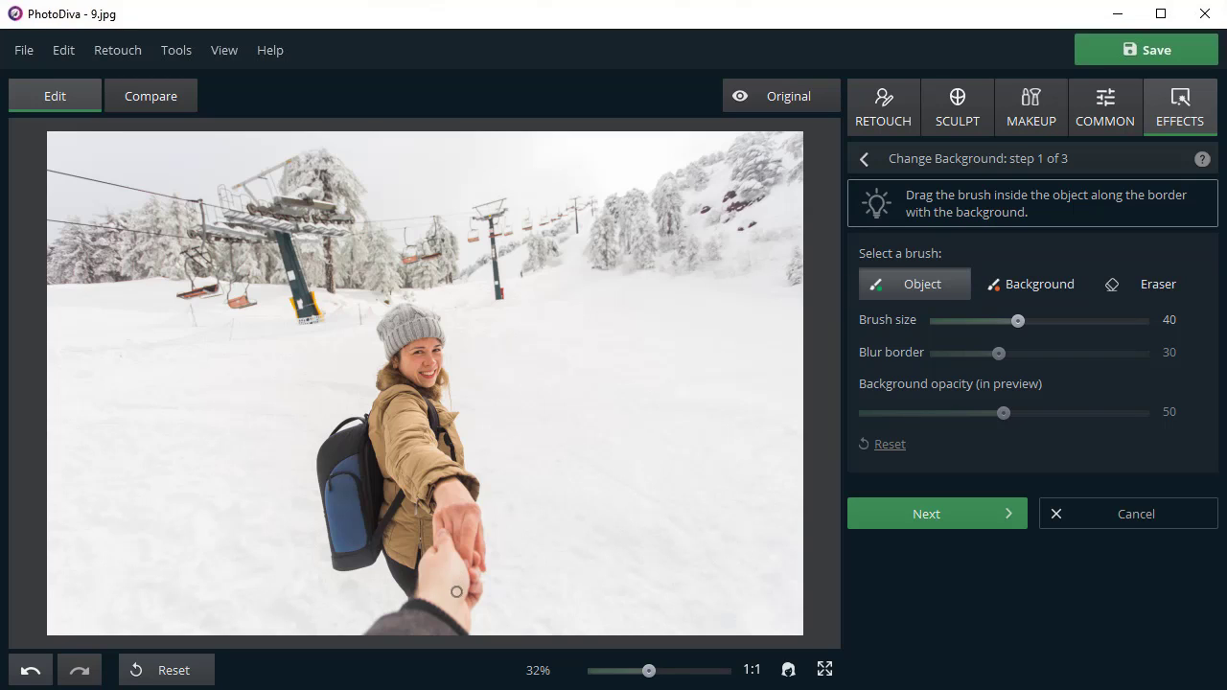
mouse_move(454, 630)
left_mouse_down()
mouse_move(471, 505)
mouse_move(412, 313)
mouse_move(383, 388)
mouse_move(324, 457)
mouse_move(341, 545)
mouse_move(379, 546)
mouse_move(389, 618)
mouse_move(452, 631)
left_mouse_up()
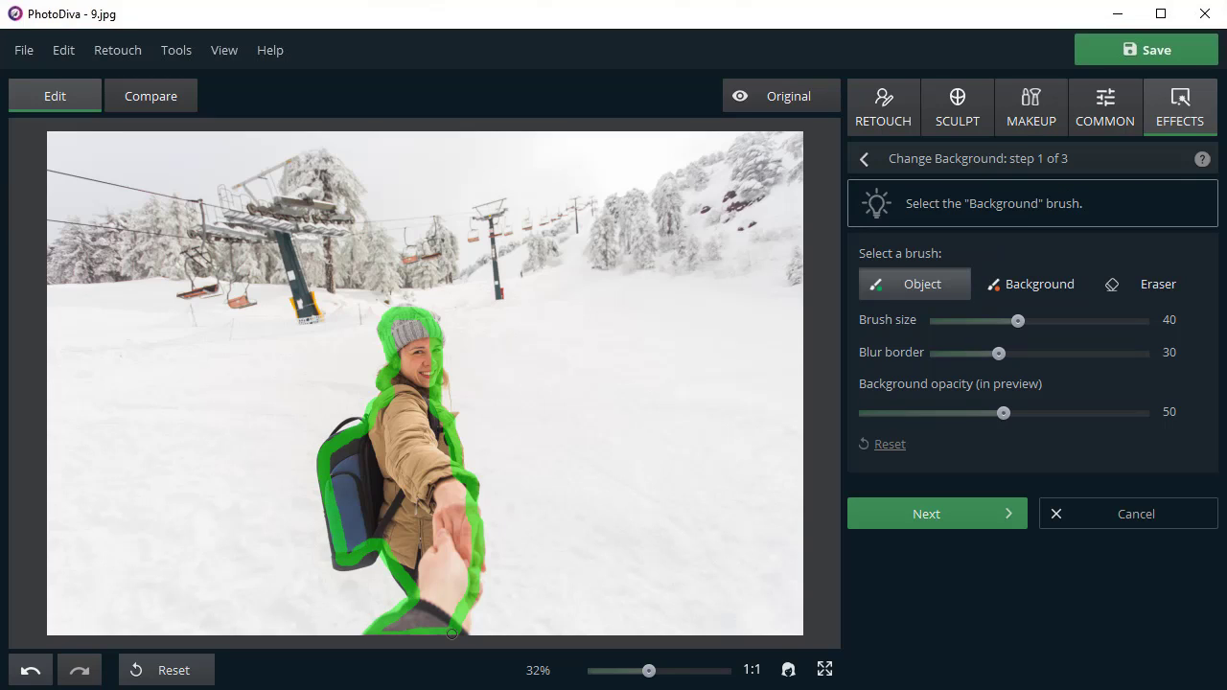
left_click(985, 287)
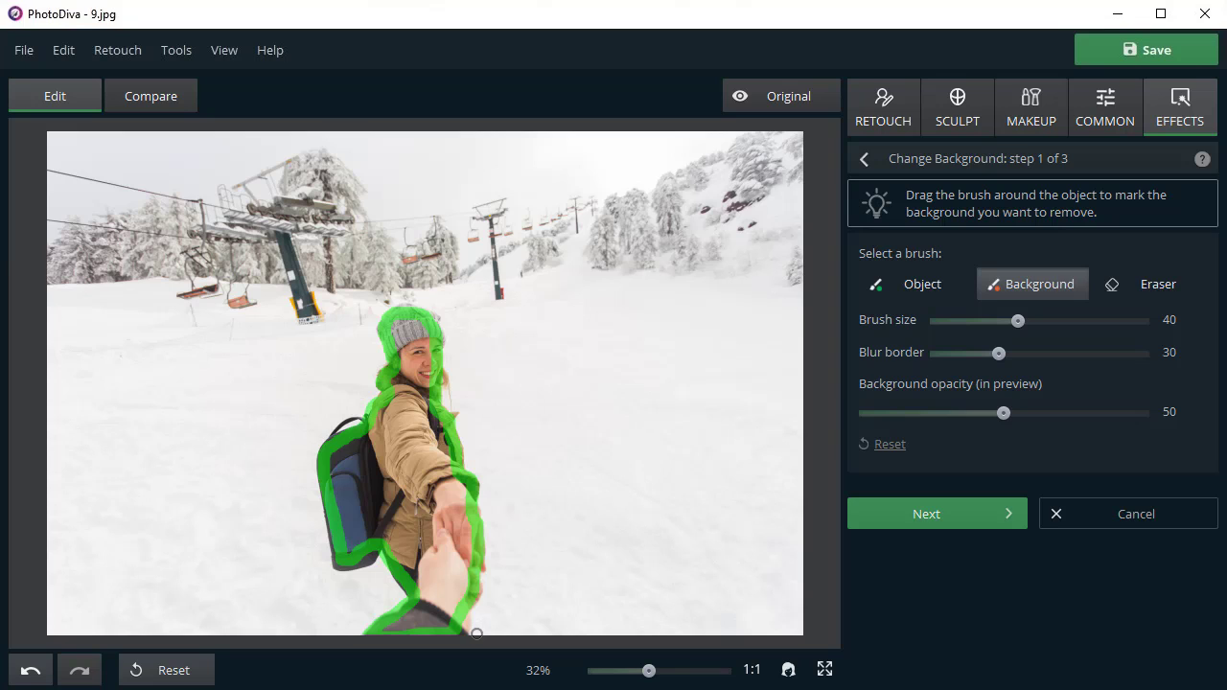
mouse_move(477, 630)
left_mouse_down()
mouse_move(494, 508)
mouse_move(448, 321)
mouse_move(402, 300)
mouse_move(354, 405)
mouse_move(307, 464)
mouse_move(319, 581)
mouse_move(389, 597)
mouse_move(350, 633)
left_mouse_up()
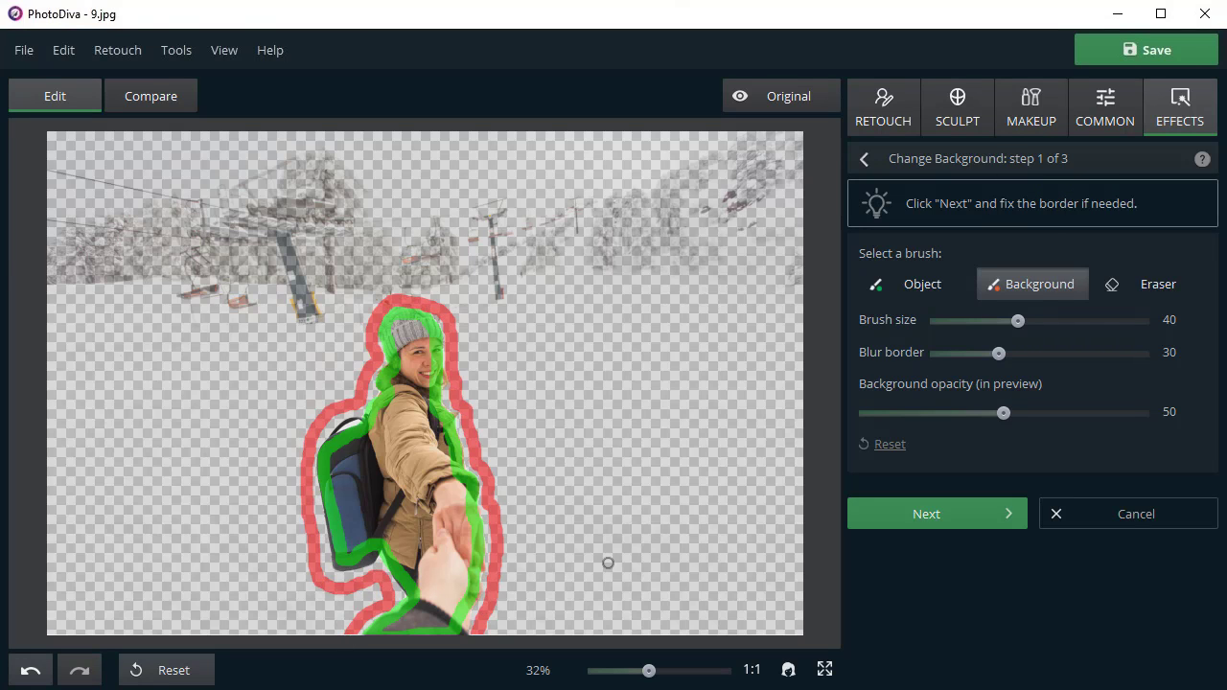
left_click_drag(995, 410, 832, 420)
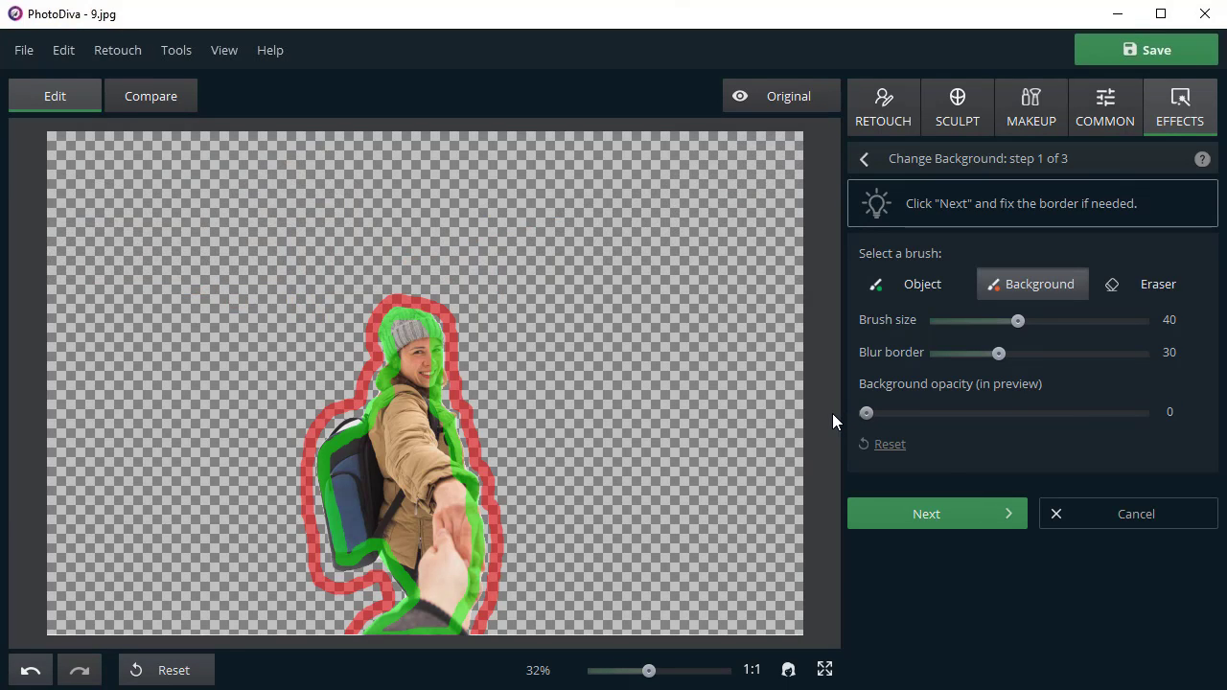
left_click(965, 515)
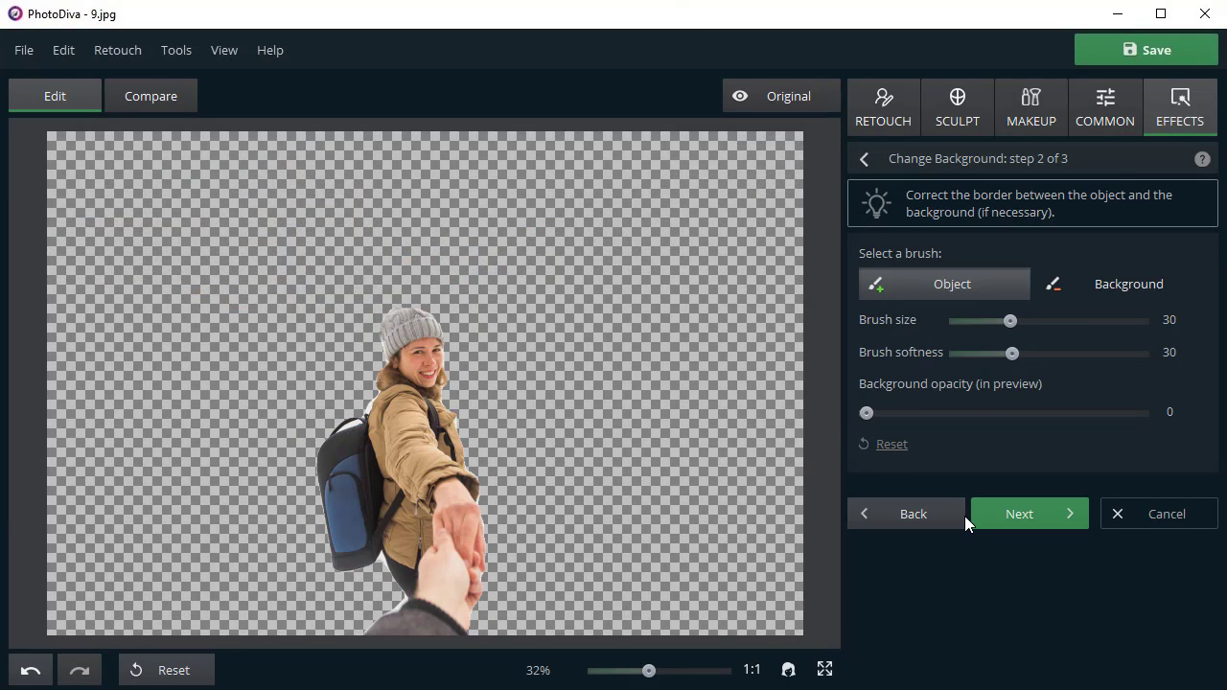
- Clean the face and collar edge with a size-8 Background brush while zoomed in
left_click(1060, 287)
left_click_drag(1011, 322, 974, 323)
left_click_drag(650, 670, 666, 671)
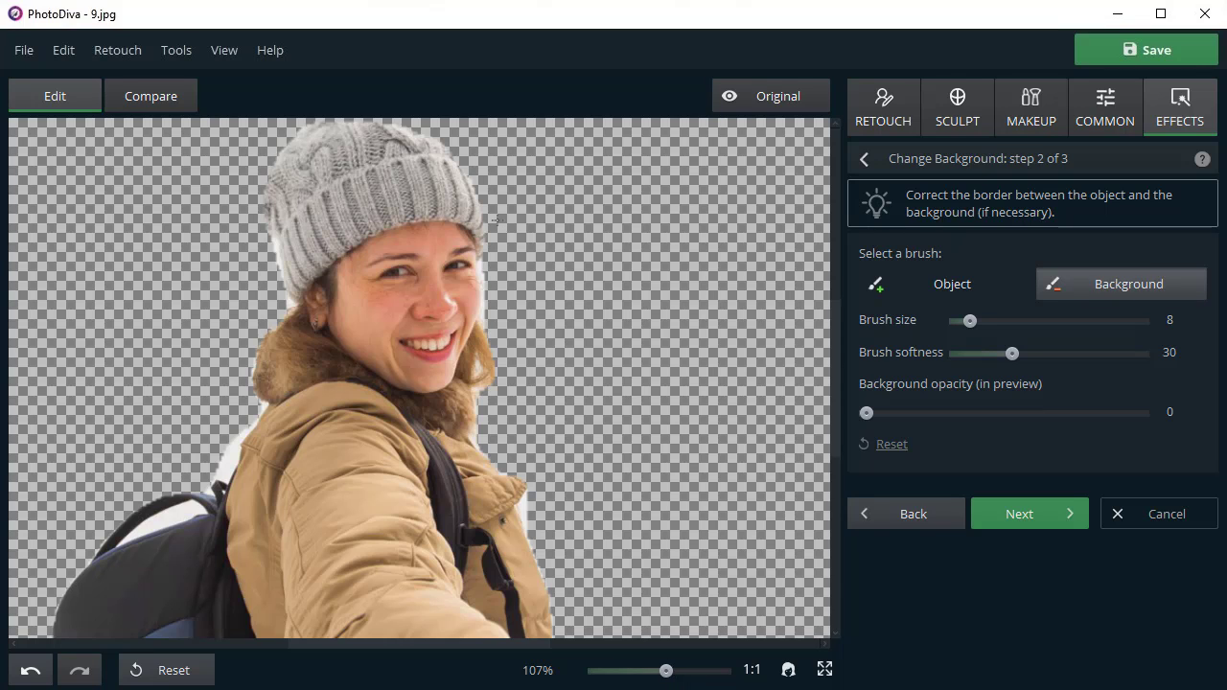
key("]")
mouse_move(484, 279)
left_mouse_down()
mouse_move(502, 393)
mouse_move(477, 441)
left_mouse_up()
key("ctrl+0")
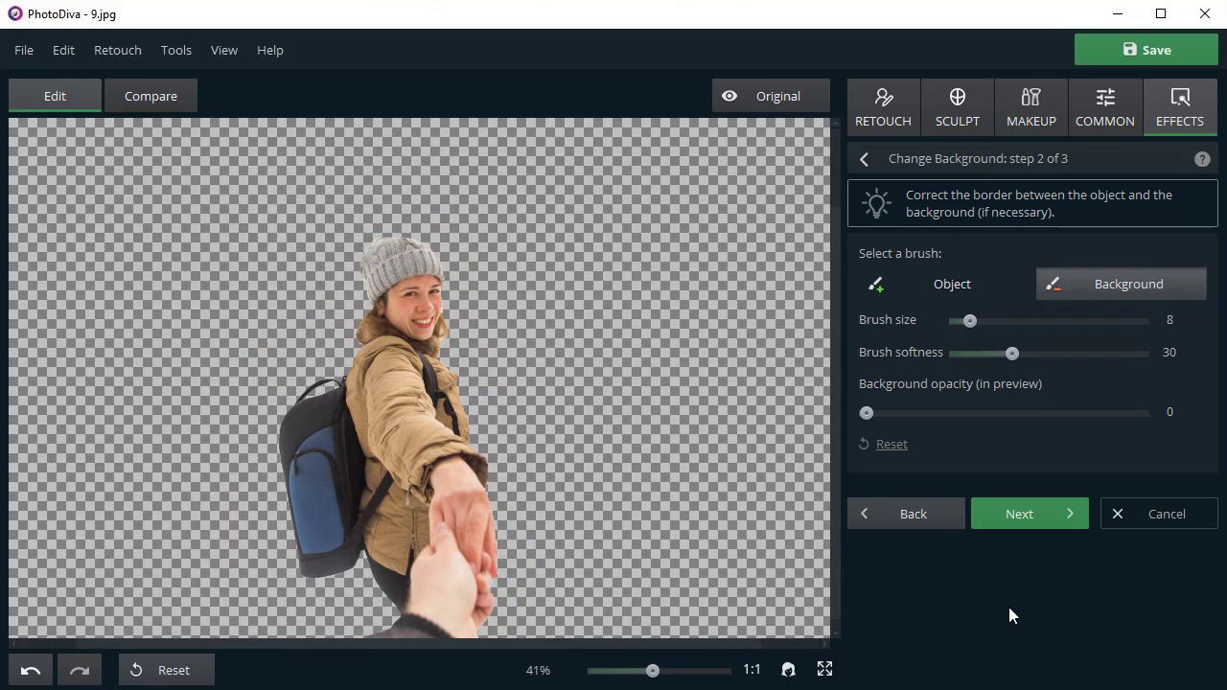
left_click(1033, 513)
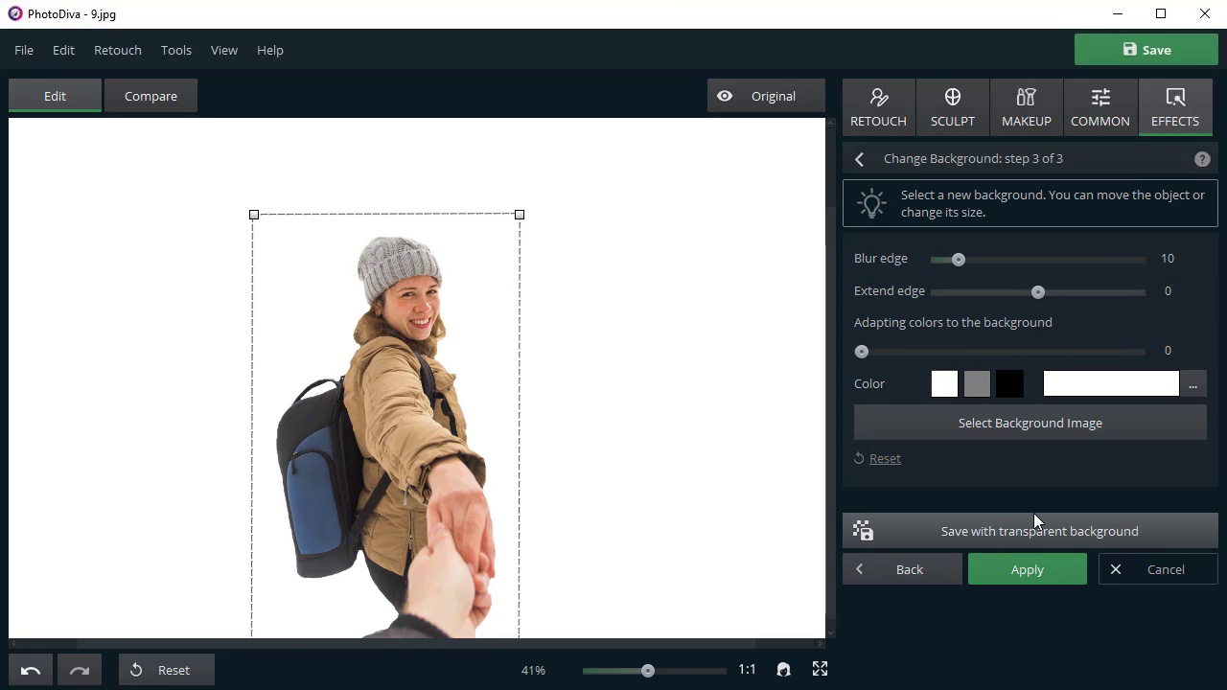
- Try a sunny snowy gallery landscape and reposition and enlarge the woman in it
left_click(1043, 429)
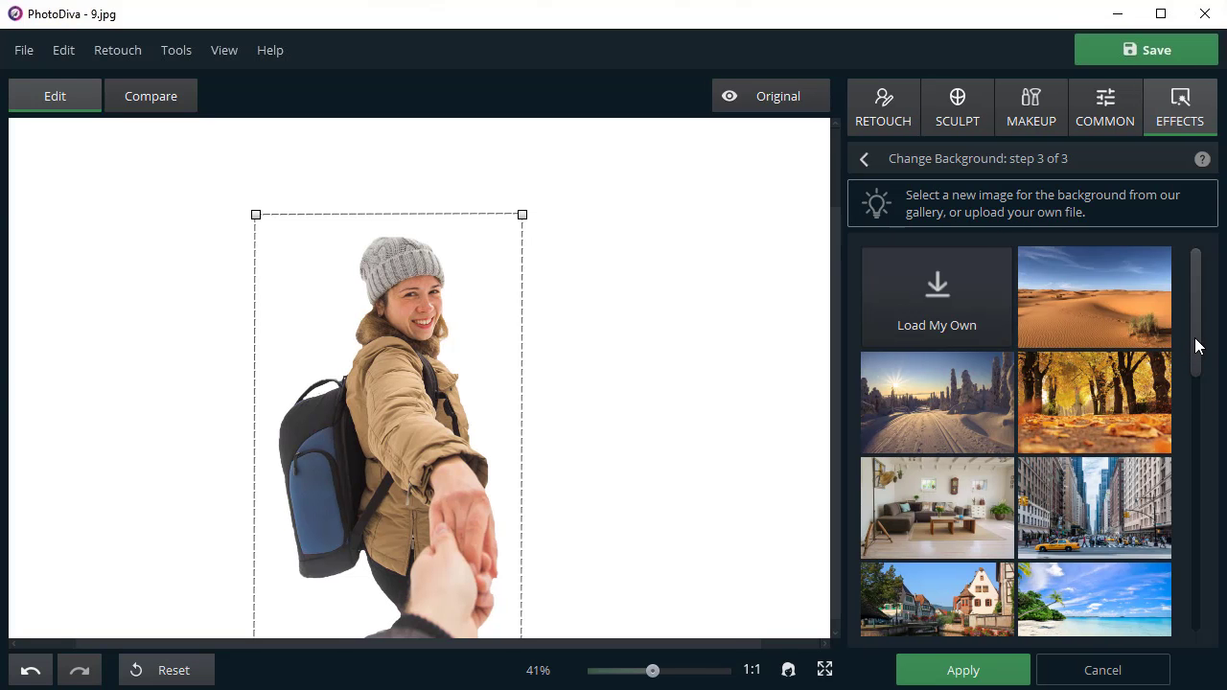
mouse_move(1195, 349)
left_mouse_down()
mouse_move(1204, 409)
mouse_move(1197, 355)
left_mouse_up()
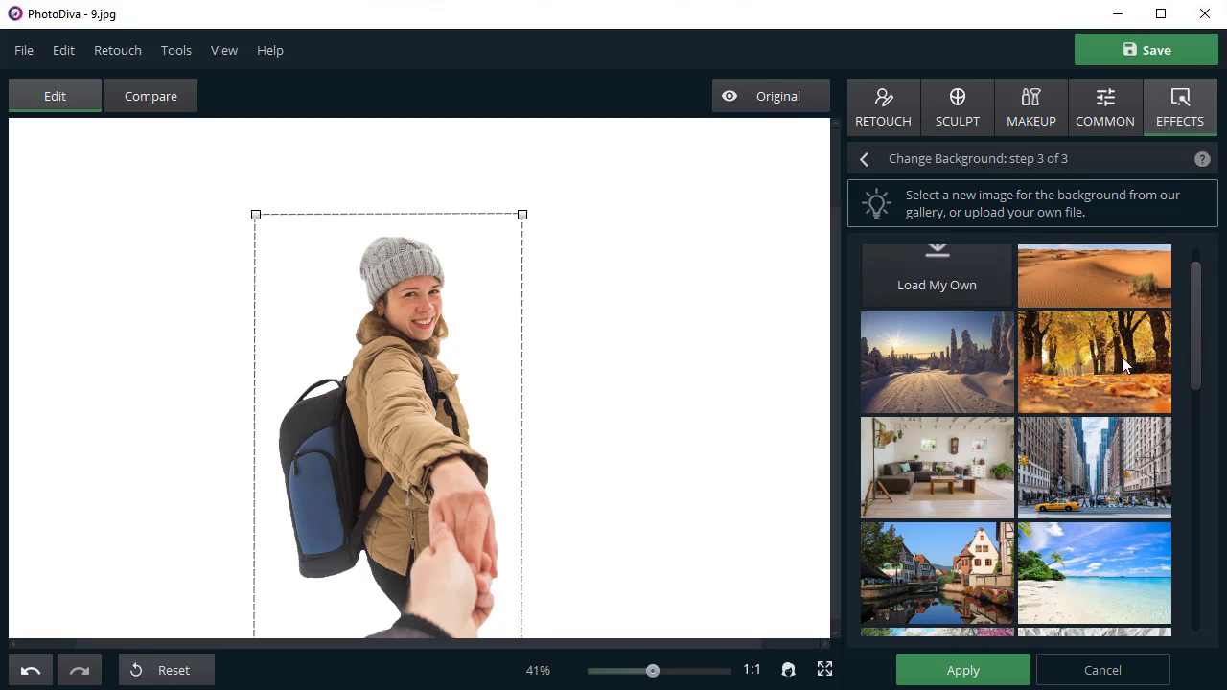
left_click(955, 360)
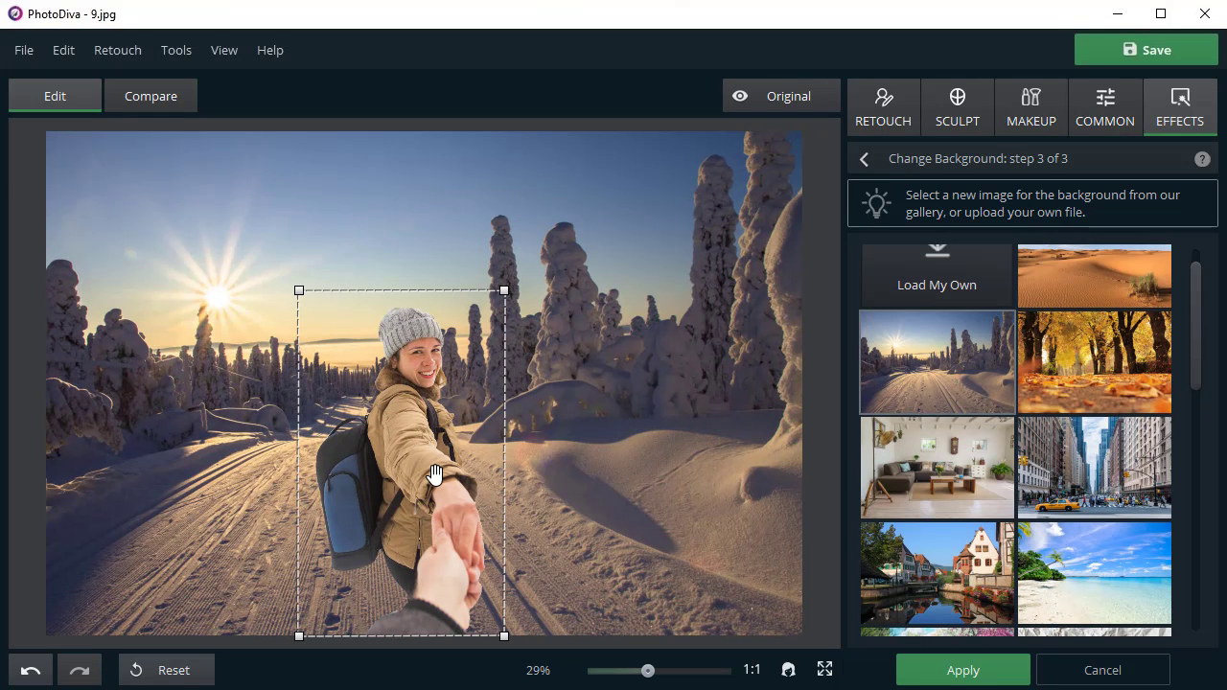
left_click_drag(434, 475, 572, 467)
left_click_drag(642, 290, 676, 227)
left_click_drag(627, 424, 610, 420)
left_click_drag(1200, 383, 1193, 336)
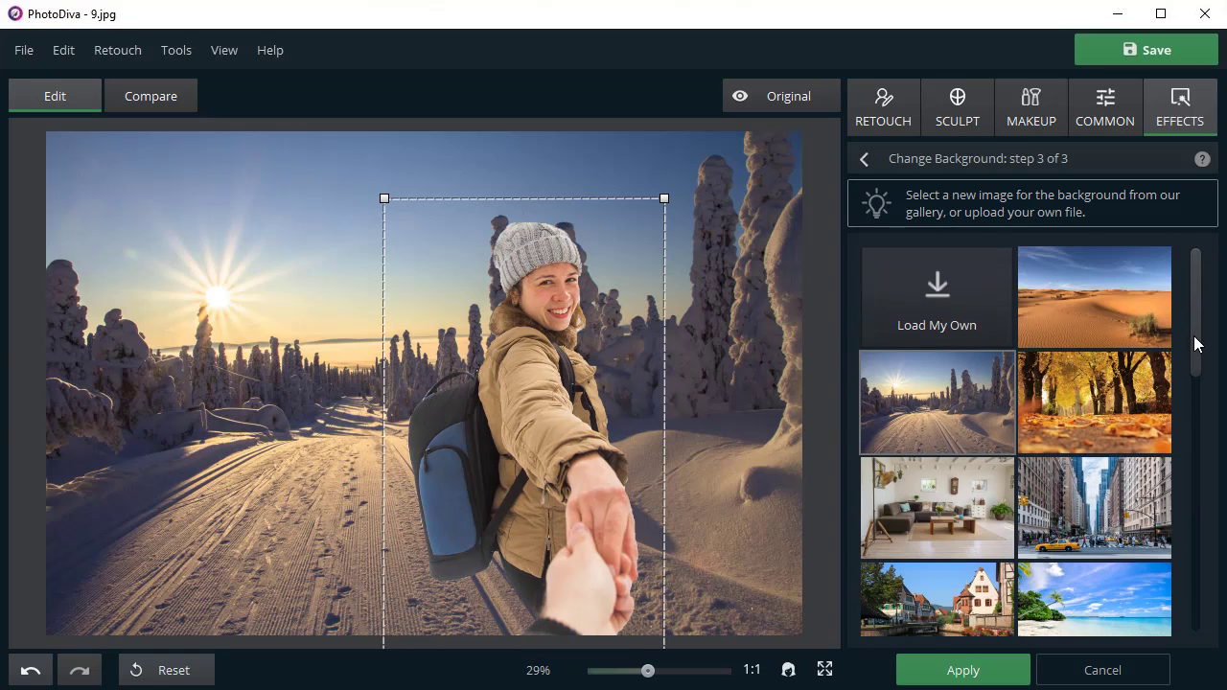
- Load the winter heath image from the 02 folder and reposition the woman
left_click(960, 312)
double_click(345, 191)
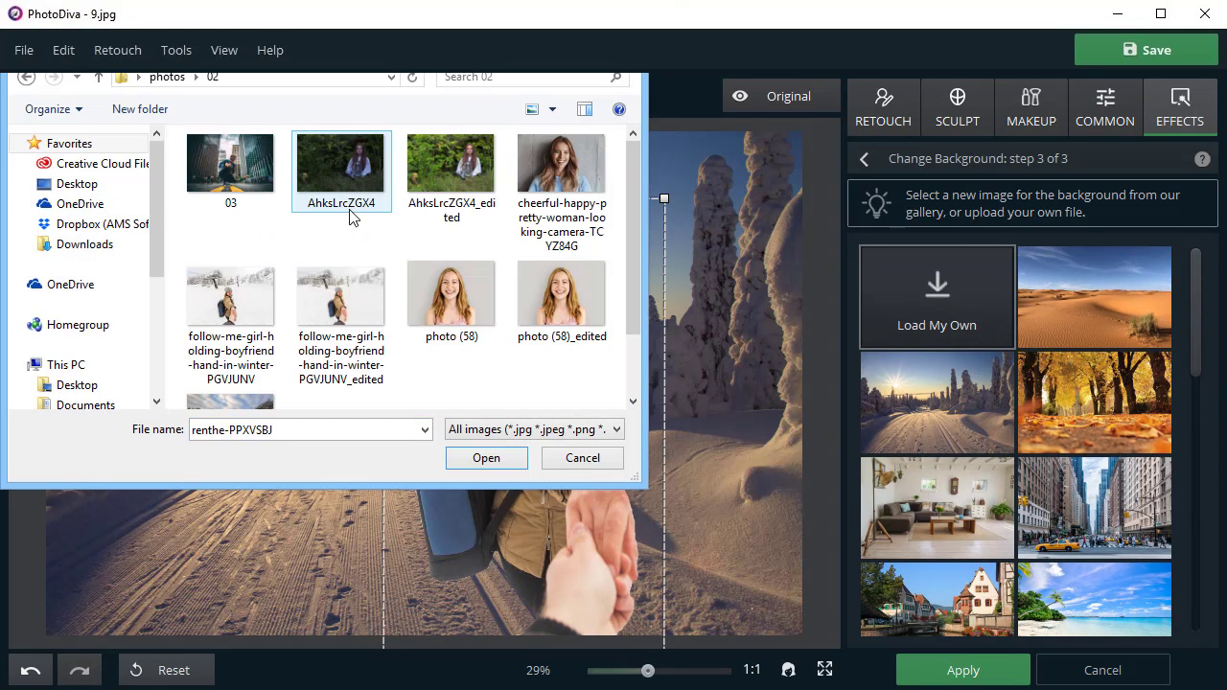
left_click(245, 407)
double_click(244, 412)
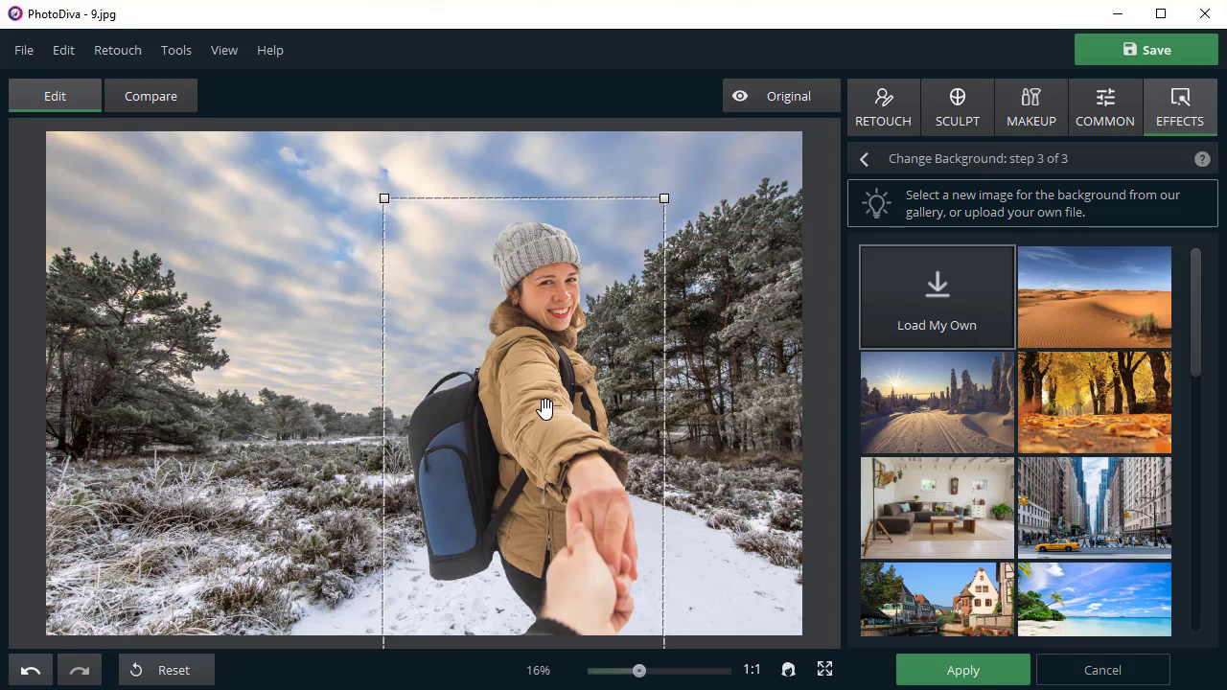
left_click_drag(542, 410, 527, 388)
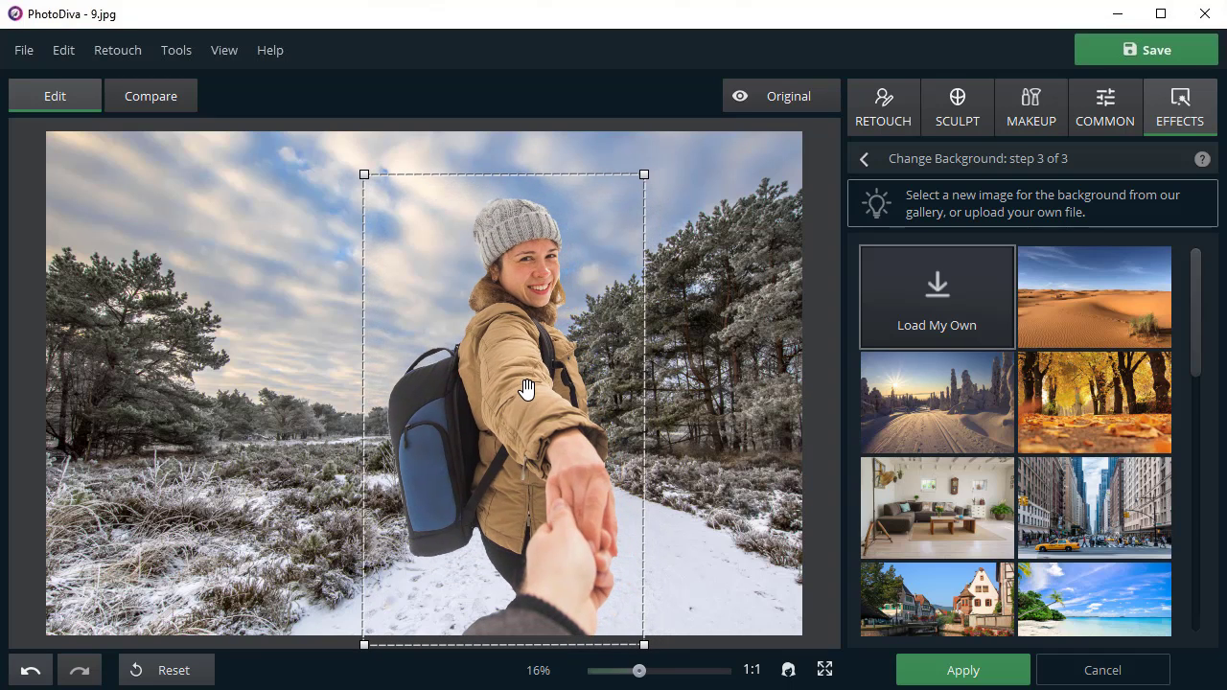
- Set Blur edge 15, Extend edge -19, Adapting colors, and apply the background
left_click(961, 669)
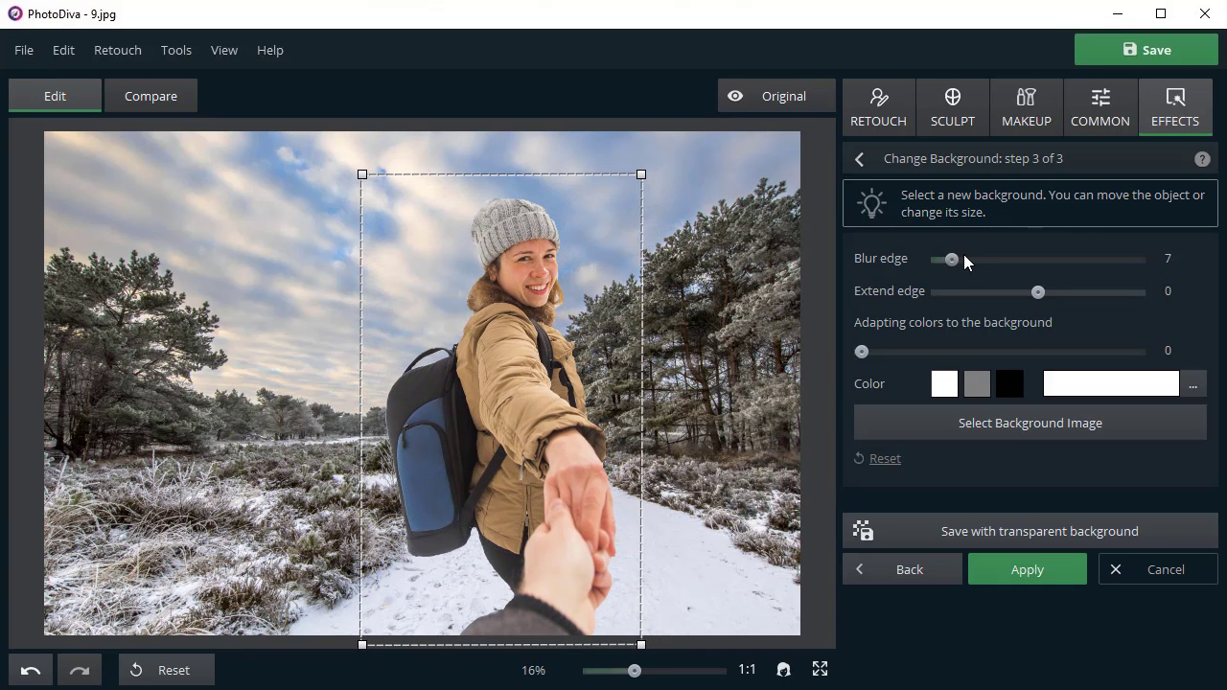
left_click_drag(967, 254, 974, 254)
left_click_drag(1038, 291, 1022, 292)
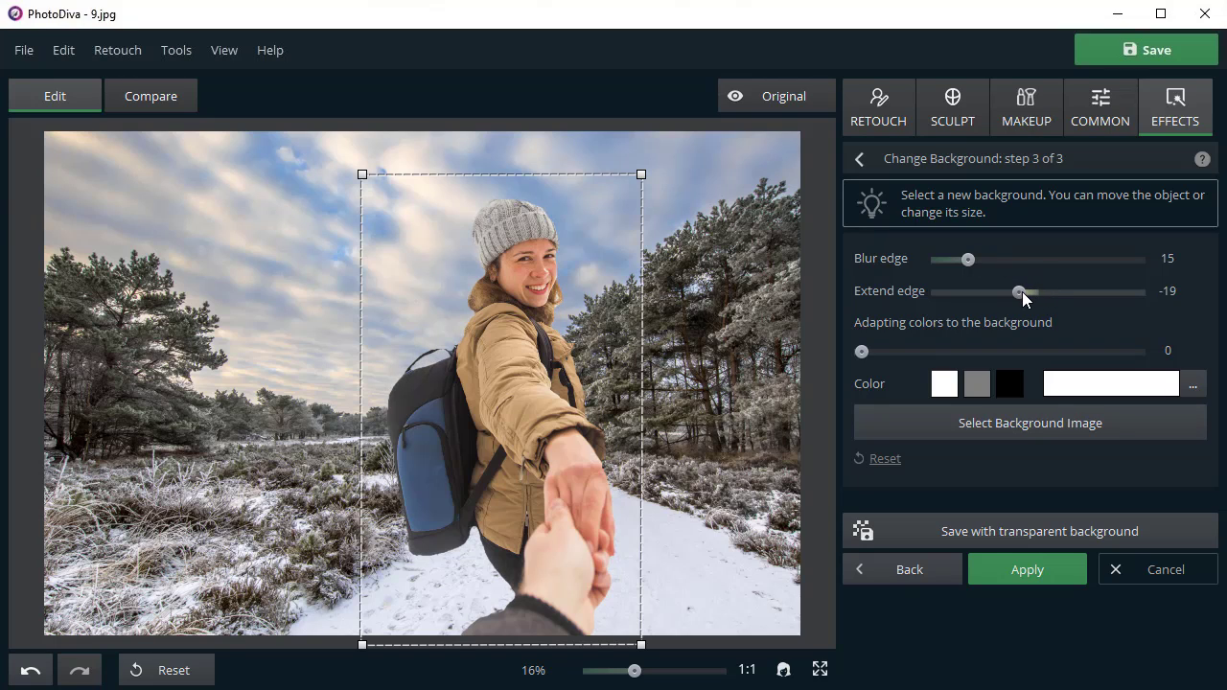
left_click_drag(860, 351, 949, 352)
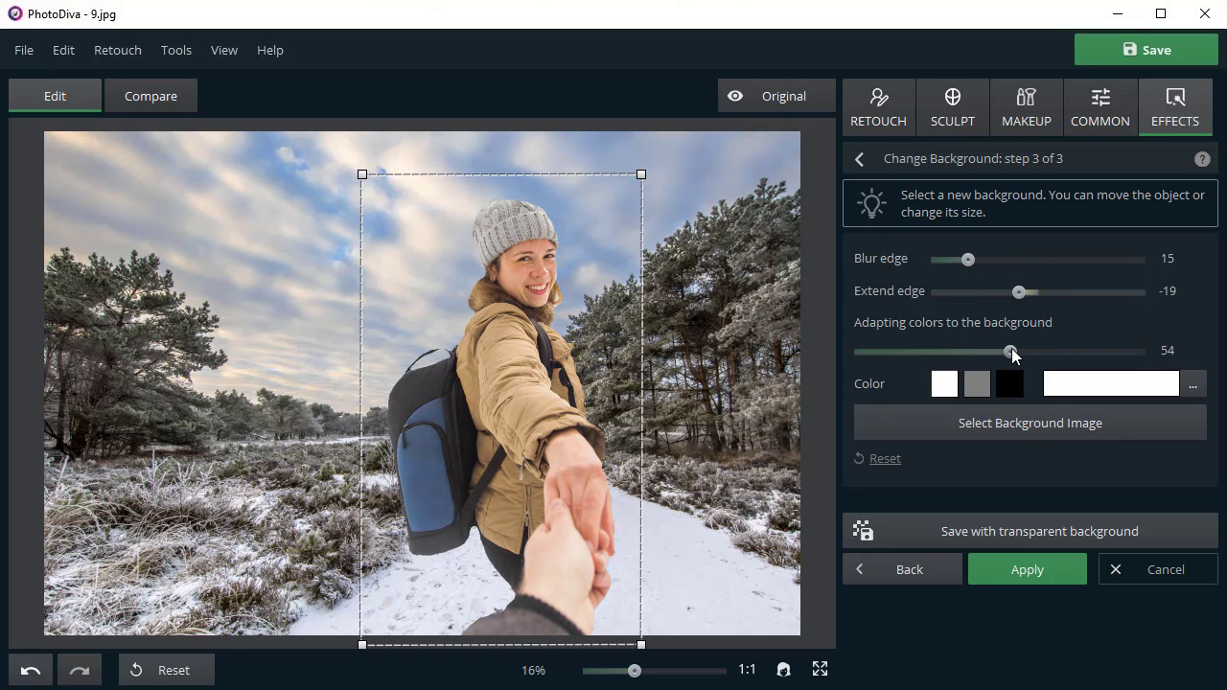
left_click(1034, 573)
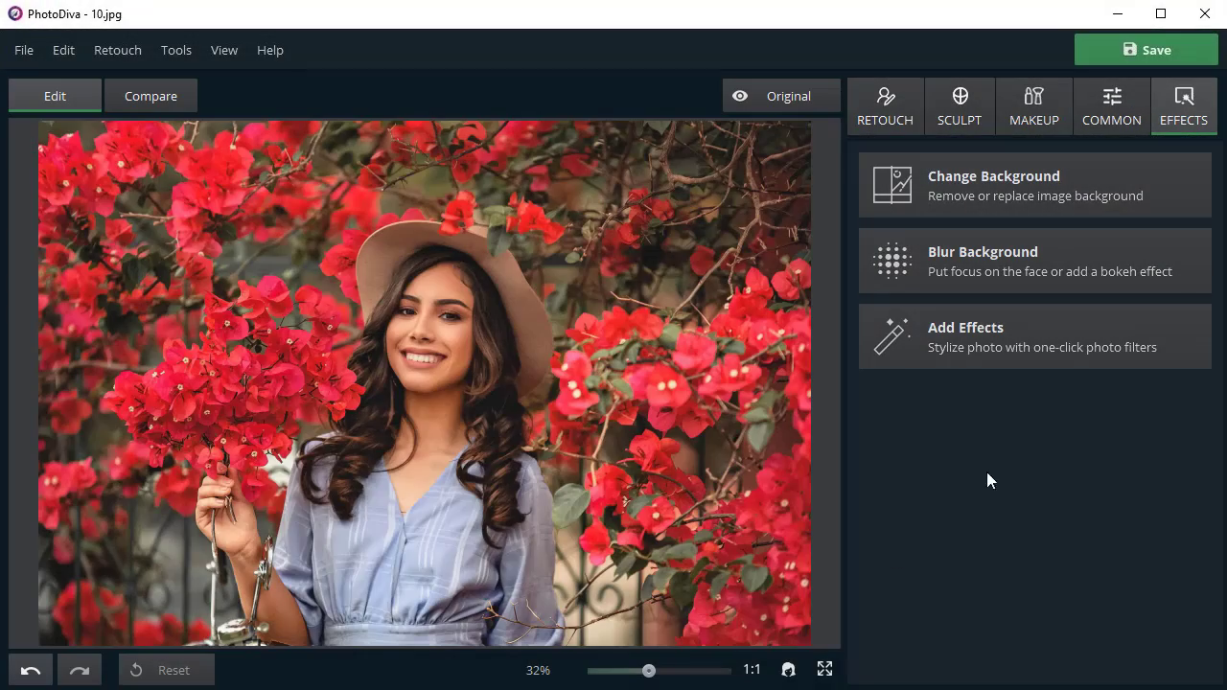
- Try Vintage and Toning effects, then choose the Kodachrome II (1962-1974) film look
left_click(1068, 348)
left_click(1147, 197)
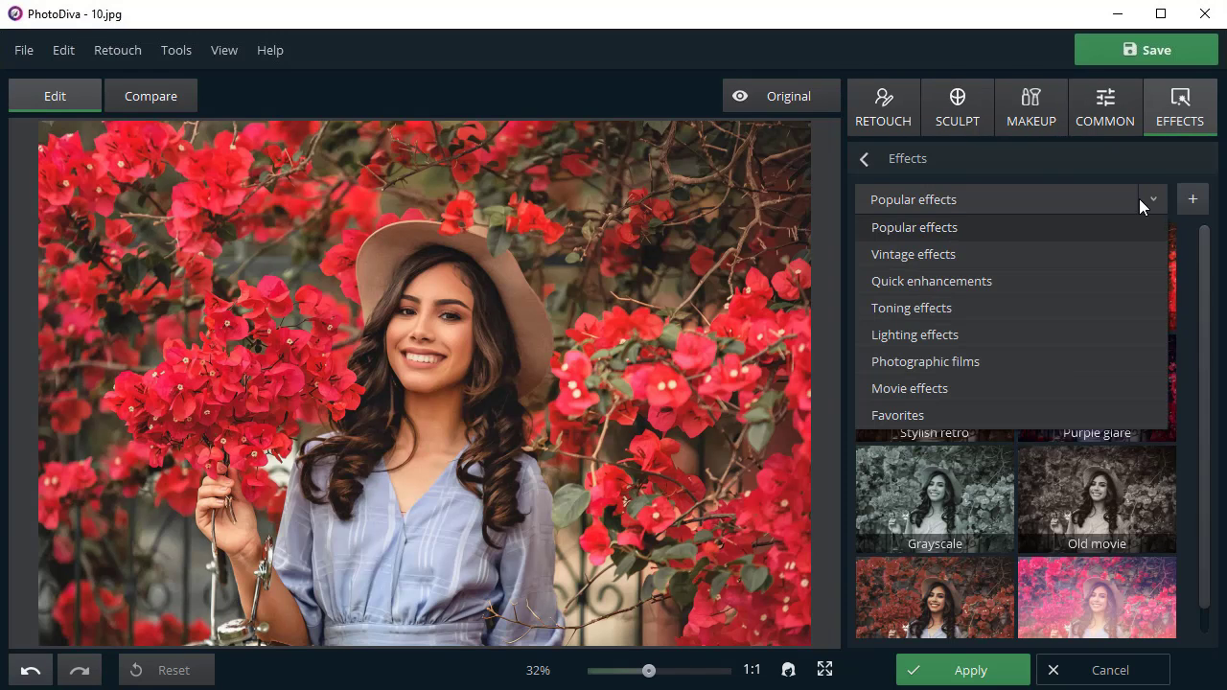
left_click(1096, 262)
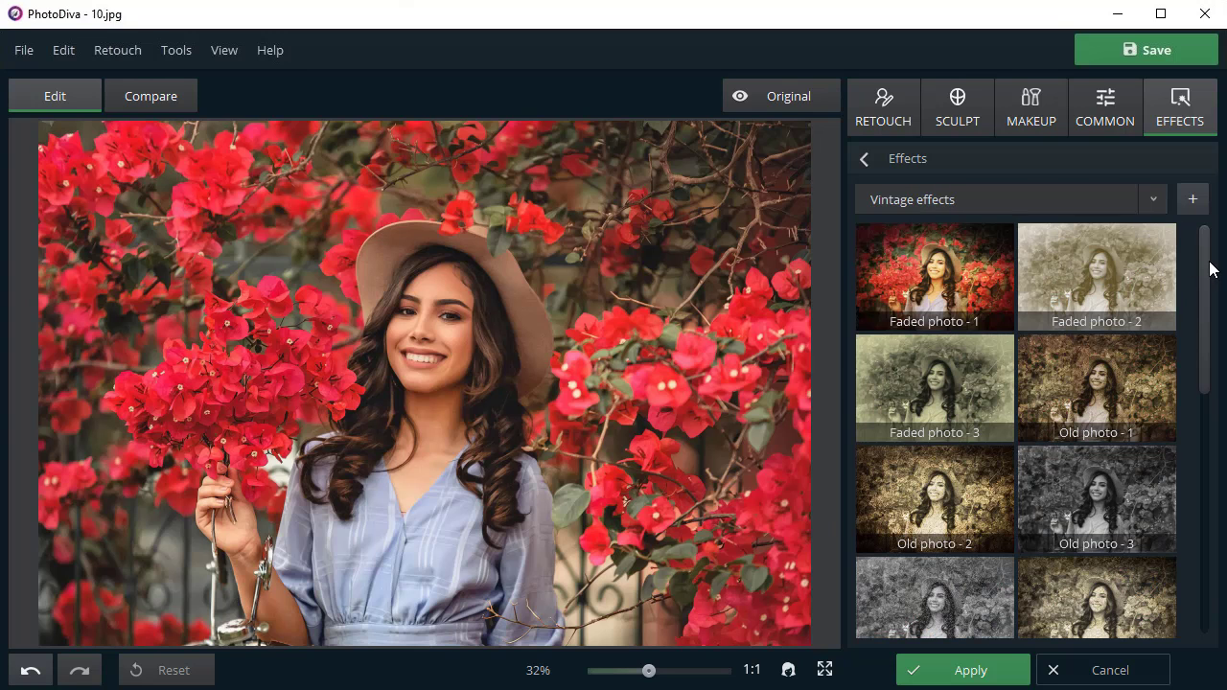
scroll(1210, 367, "down", 1)
left_click_drag(1210, 367, 1204, 420)
left_click(977, 581)
left_click(954, 568)
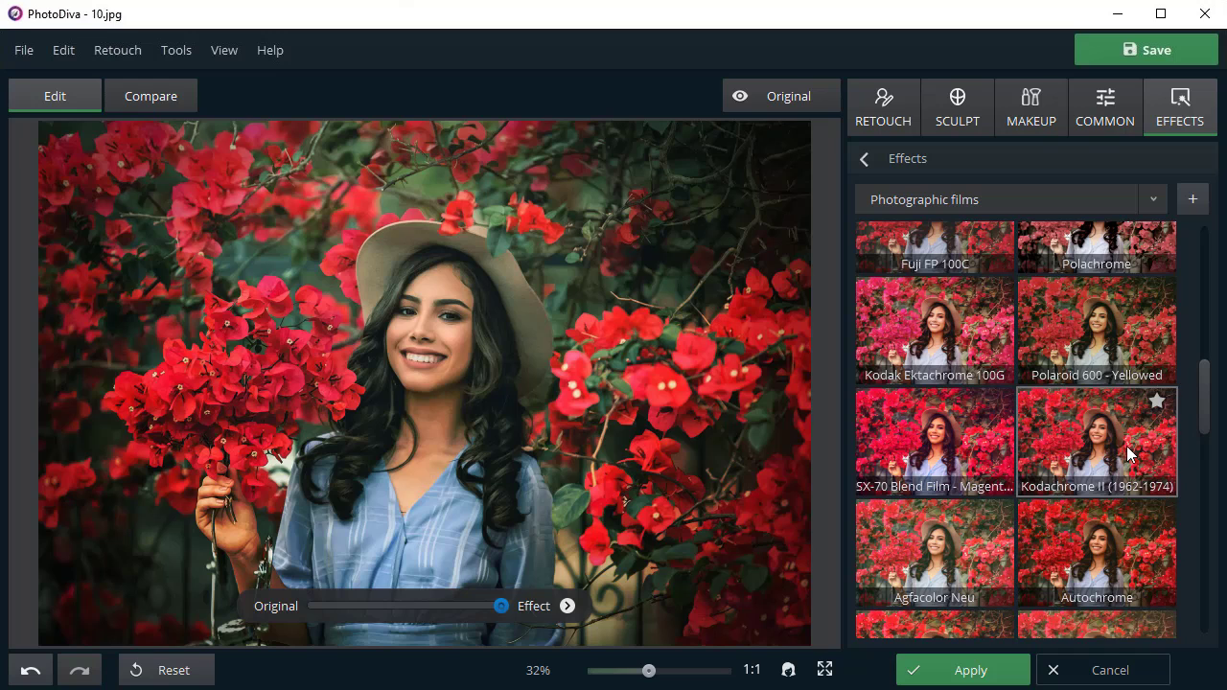
left_click(1127, 454)
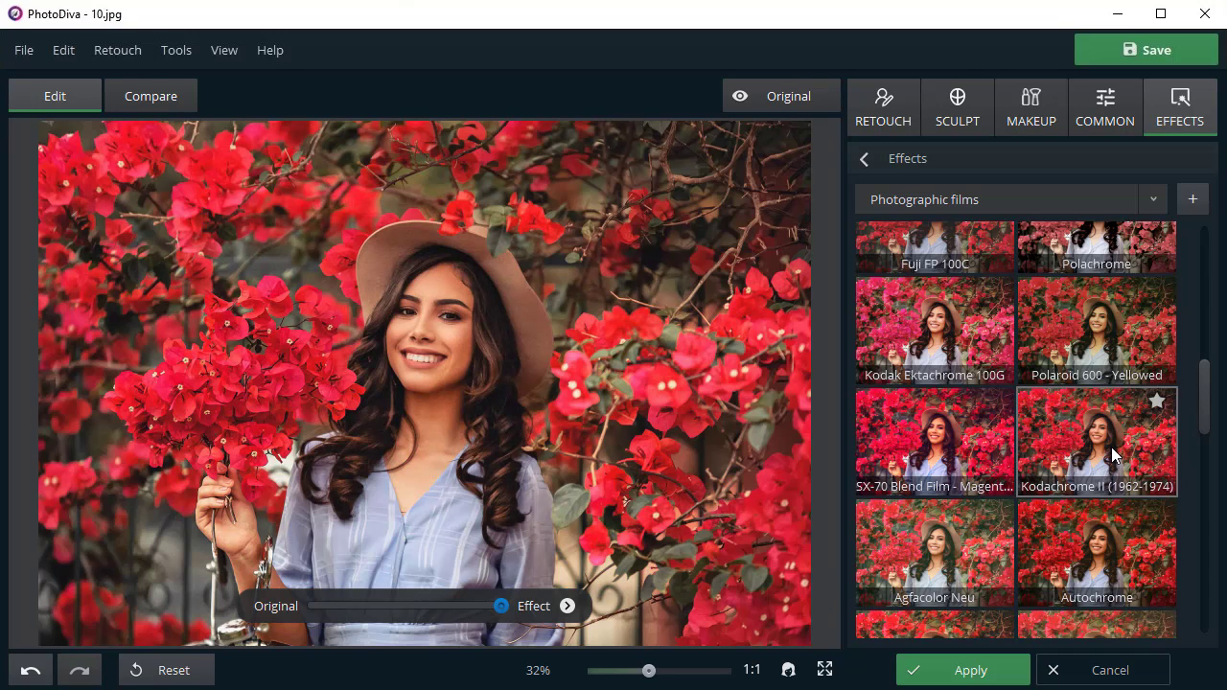